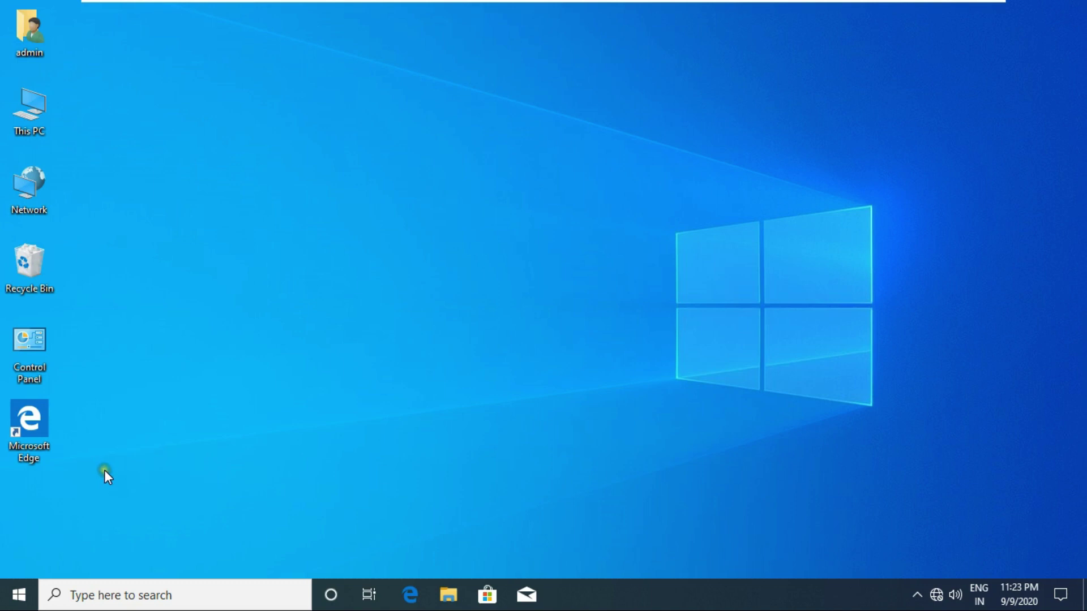
# Open Computer Management from the This PC context menu
pyautogui.rightClick(38, 117)
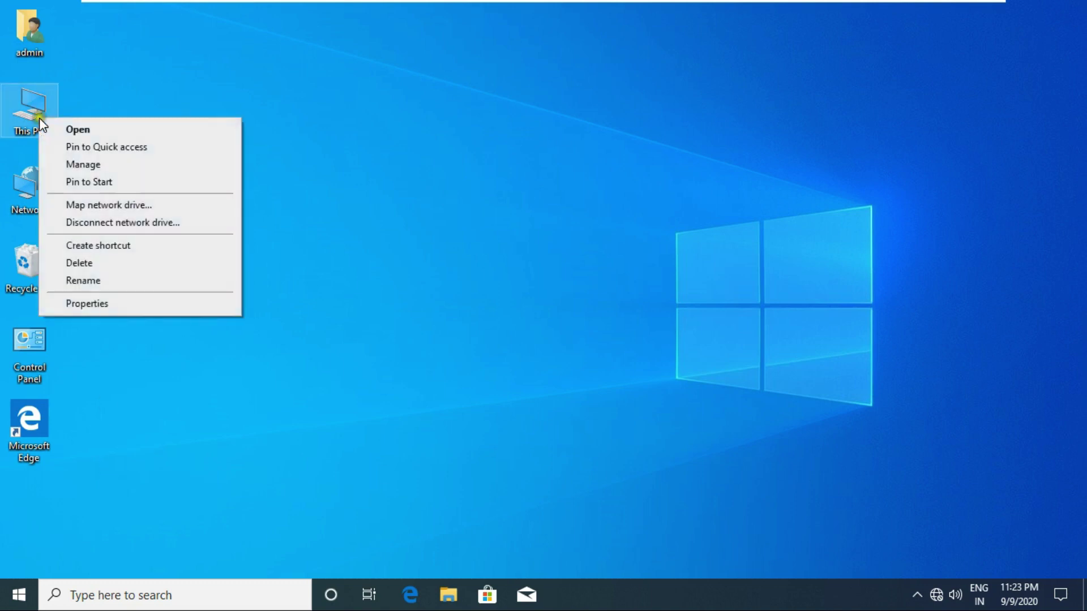
pyautogui.click(92, 168)
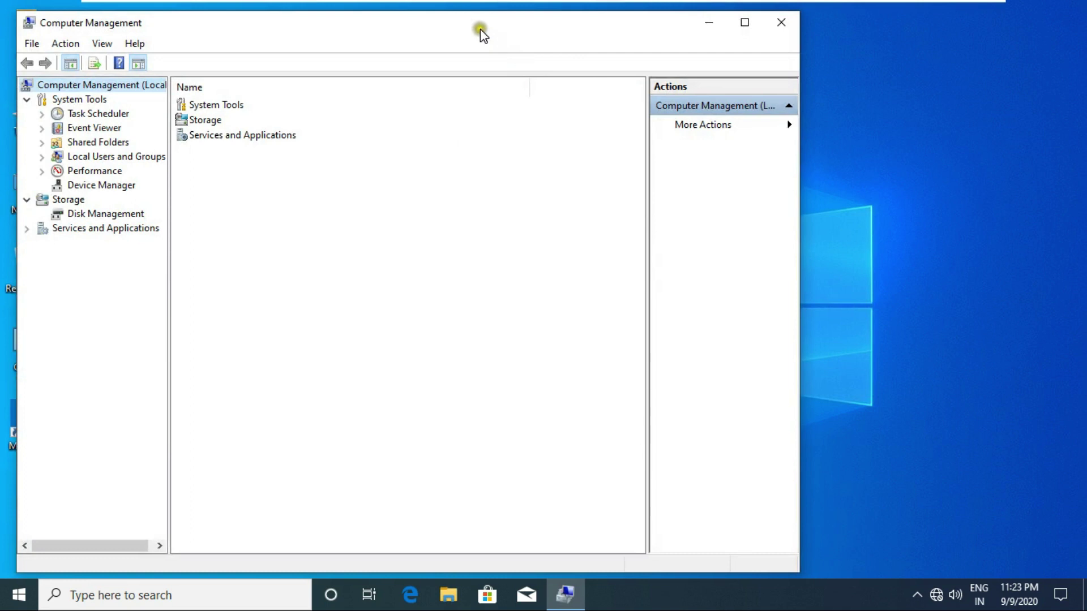
pyautogui.moveTo(480, 29); pyautogui.dragTo(649, 31)
# Under Local Users and Groups > Users, bring up the New User form
pyautogui.click(209, 160)
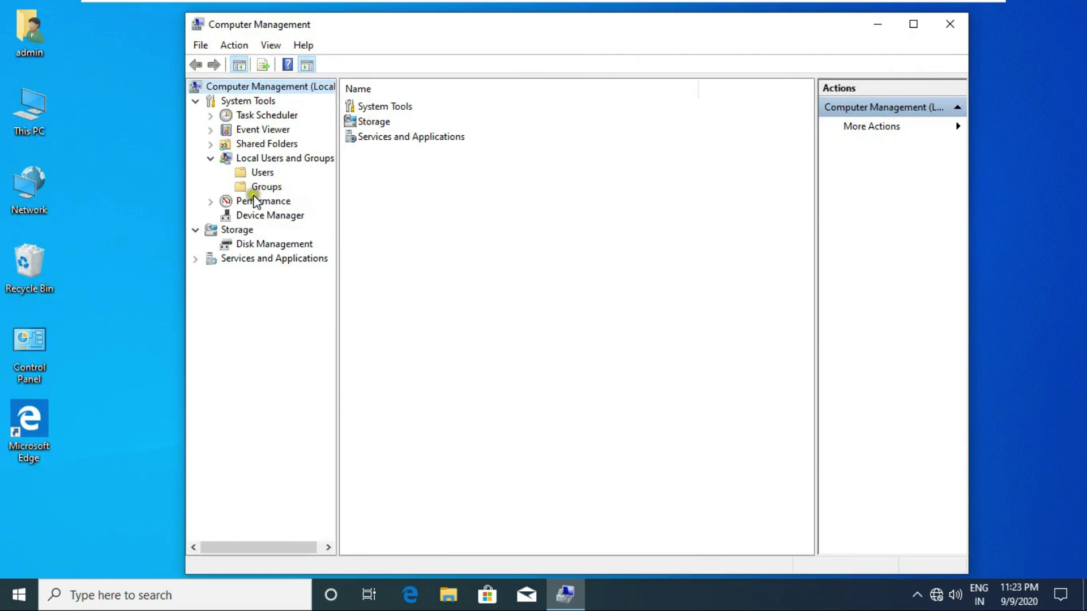
pyautogui.click(262, 173)
pyautogui.rightClick(387, 196)
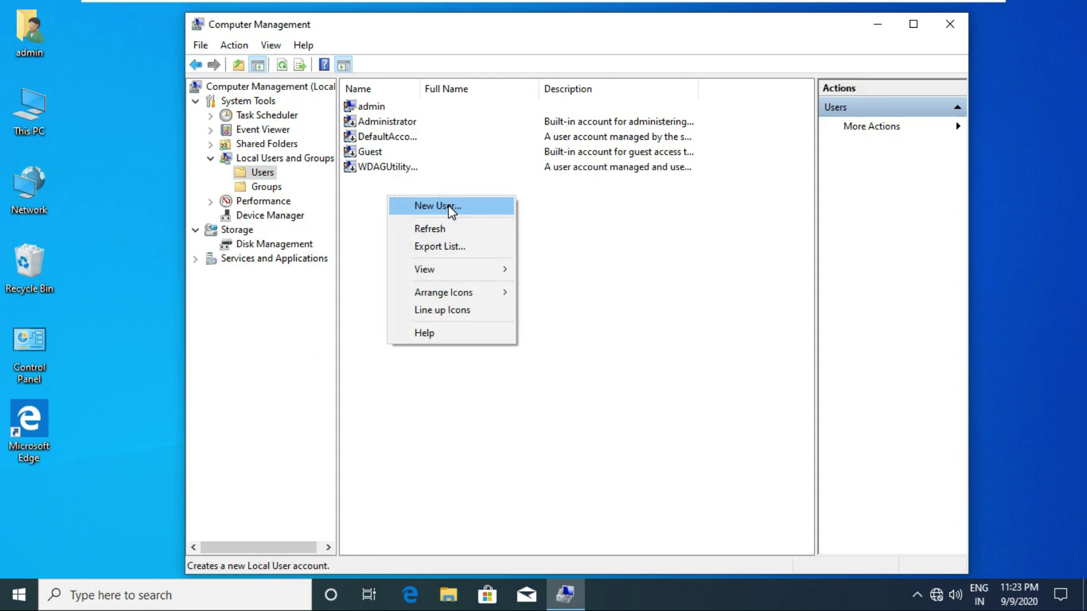
pyautogui.click(451, 208)
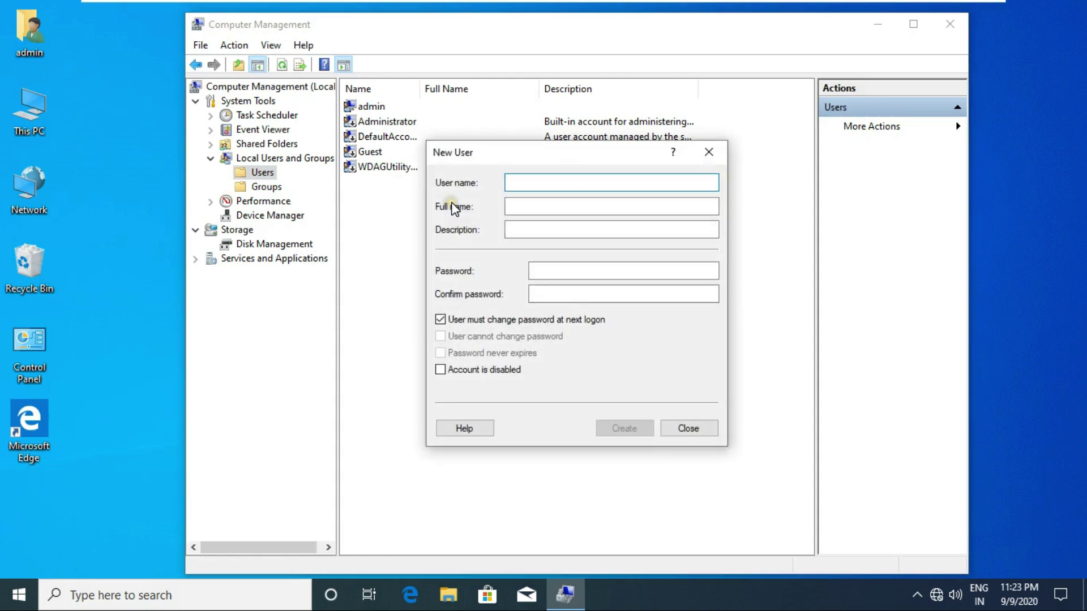
# Enter the user name and password, clear 'must change password', tick 'cannot change' and 'never expires'
pyautogui.click(550, 180)
pyautogui.write('sumit')
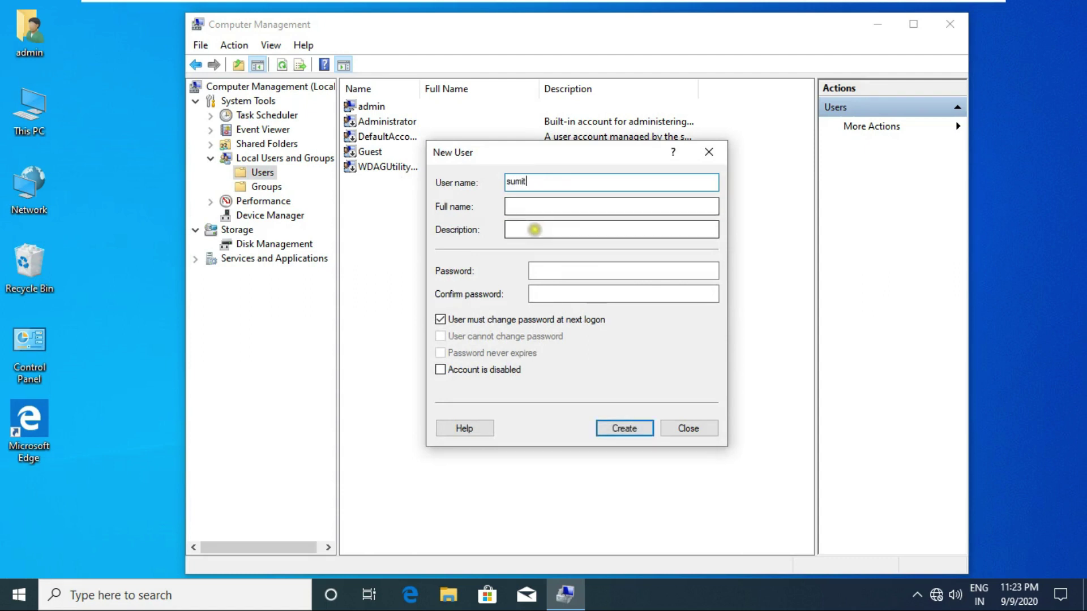
pyautogui.click(534, 268)
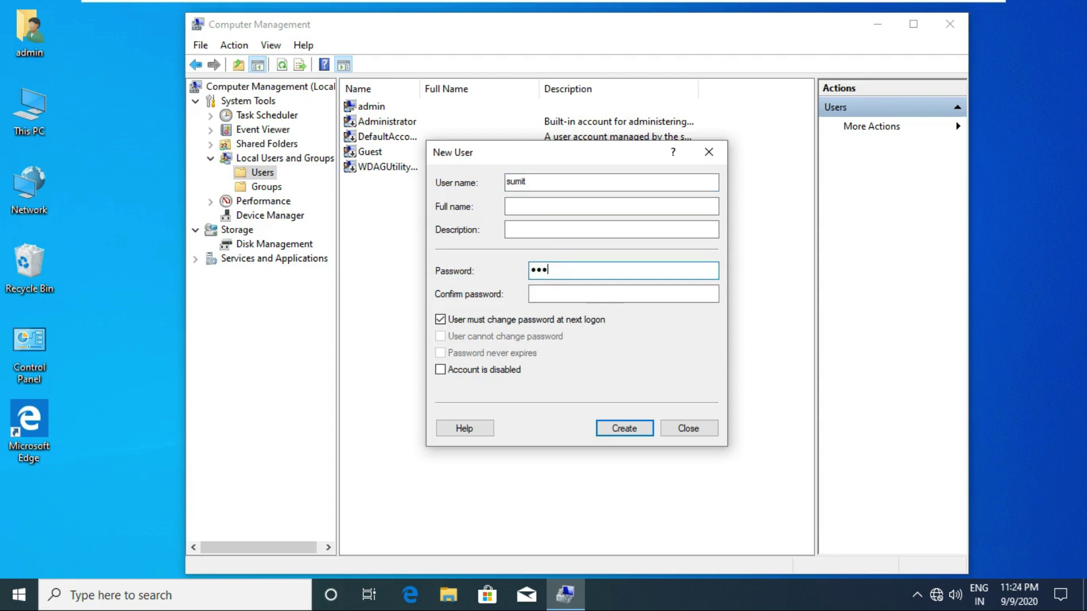
pyautogui.click(573, 293)
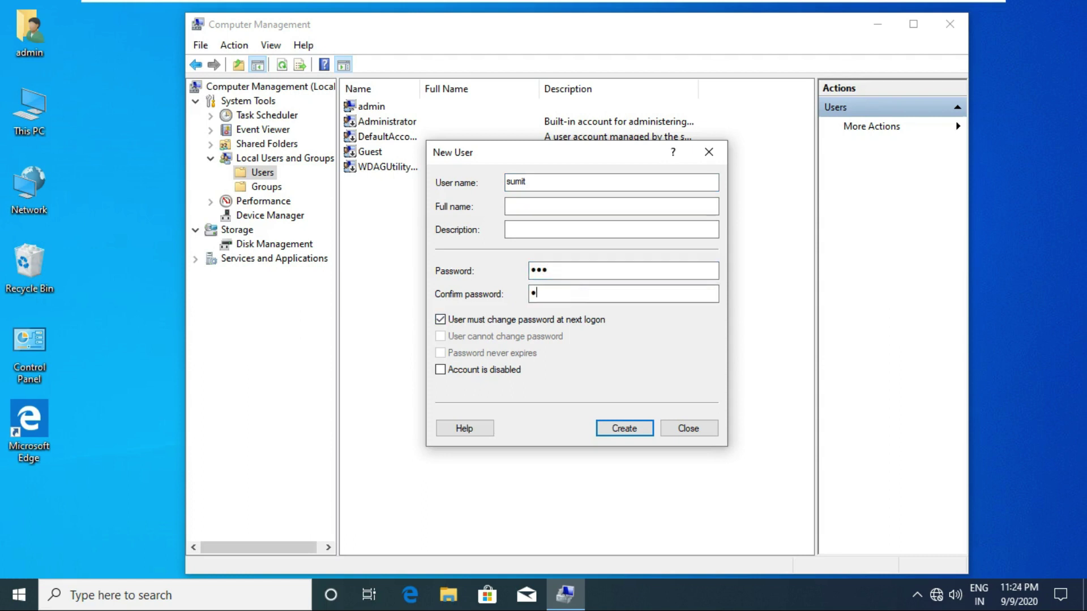
pyautogui.click(483, 321)
pyautogui.click(477, 338)
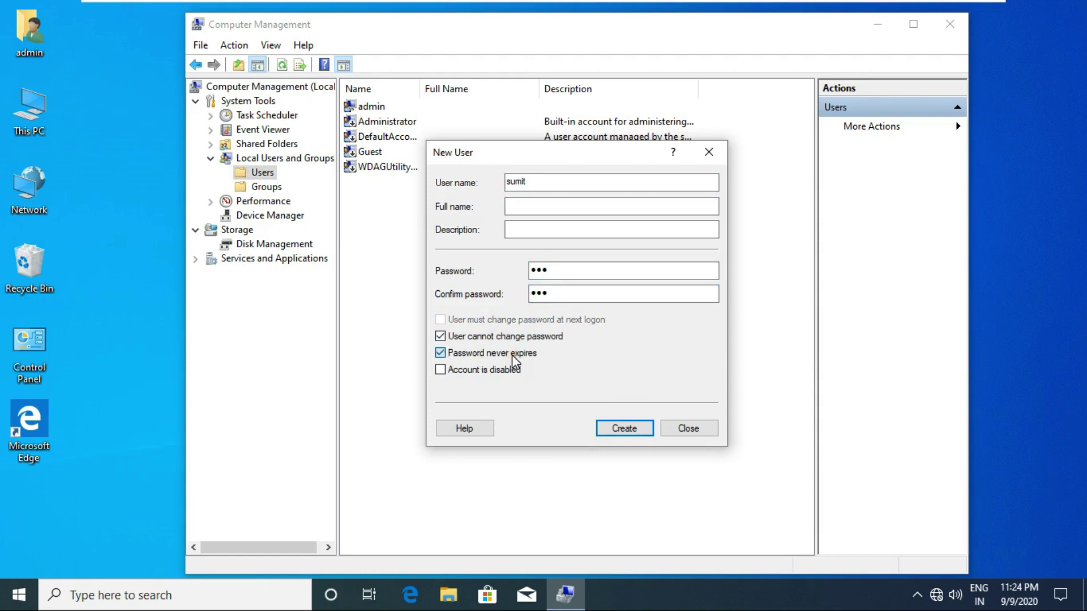
pyautogui.click(545, 354)
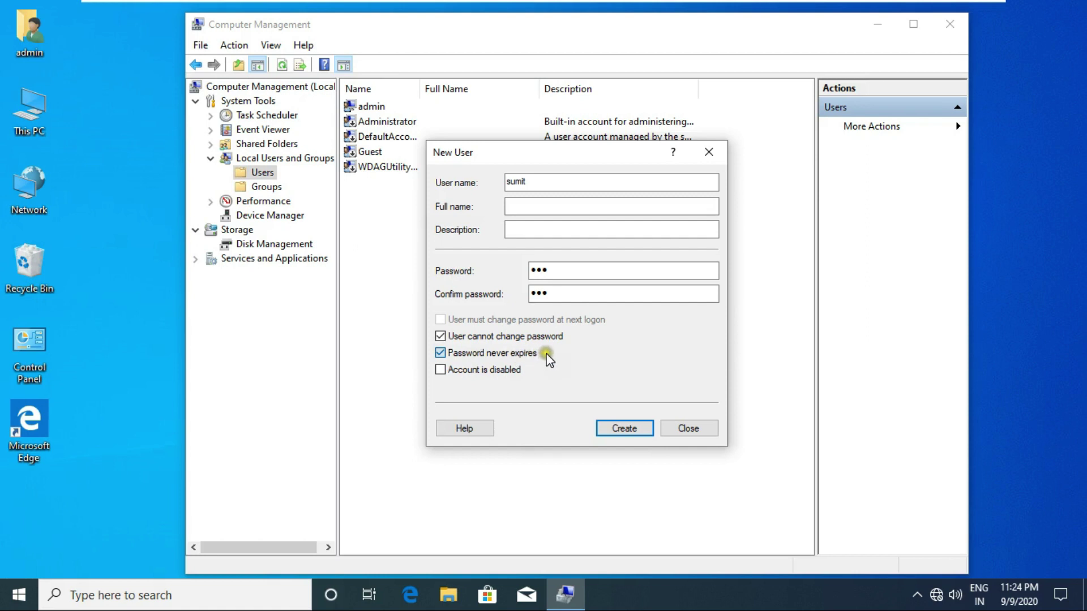
# Create the account, close the form, and select the new user in the list
pyautogui.click(624, 428)
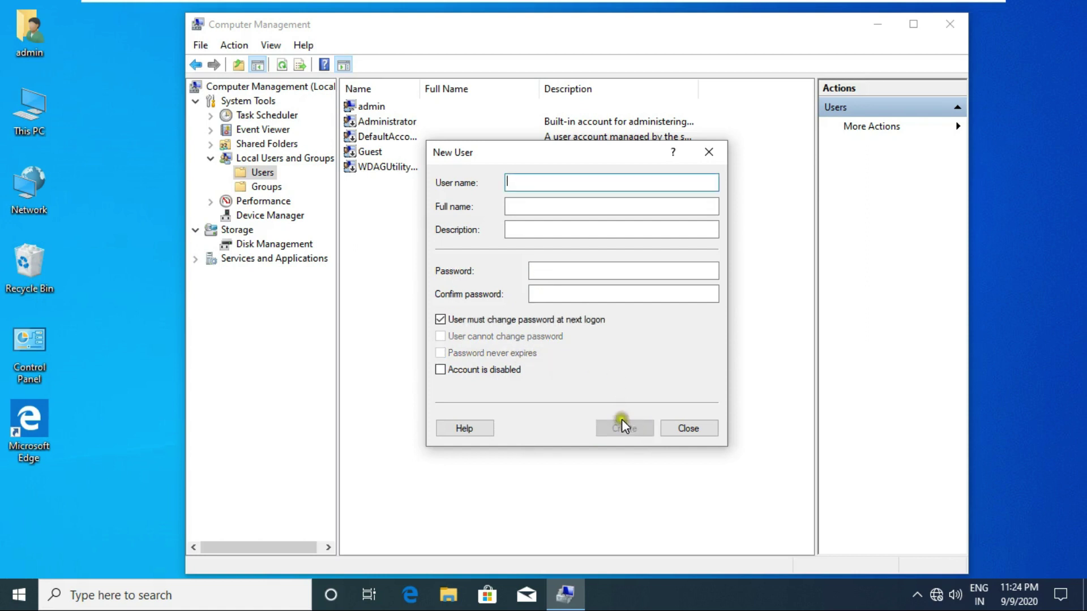
pyautogui.click(697, 428)
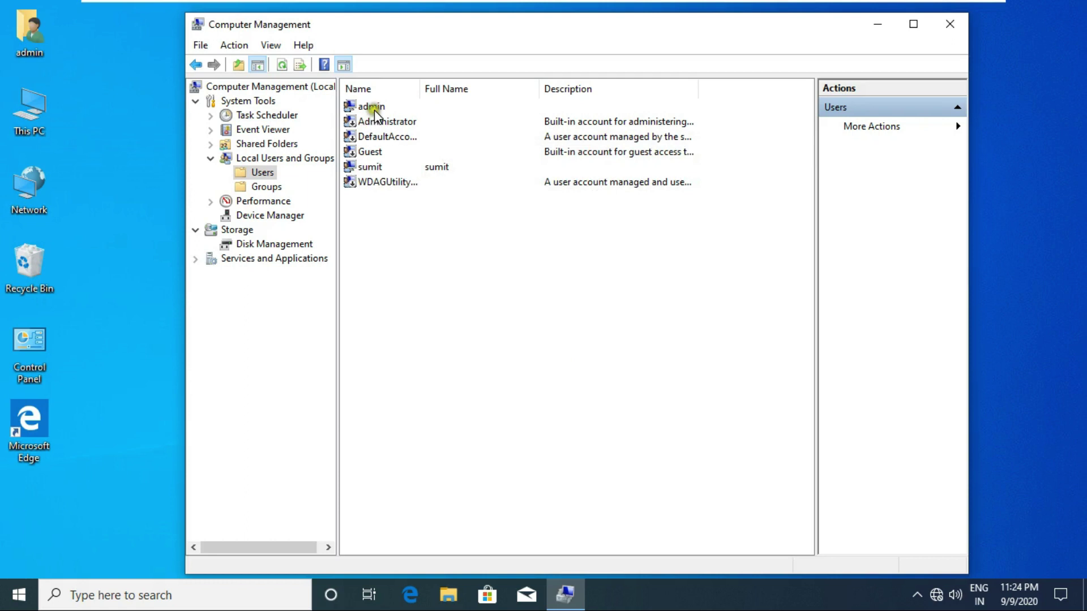
pyautogui.click(375, 168)
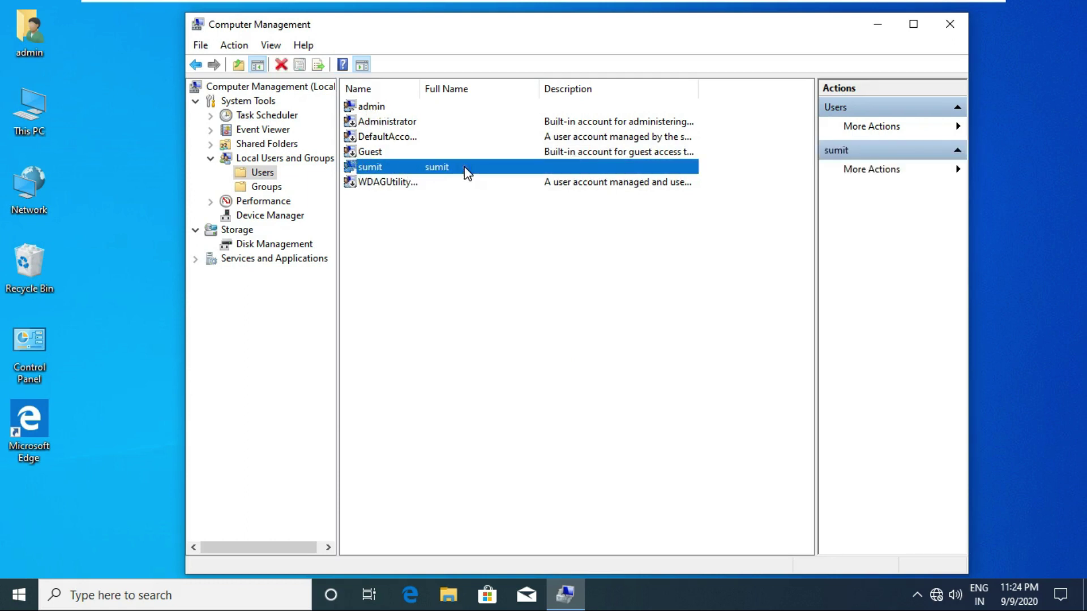
pyautogui.click(18, 114)
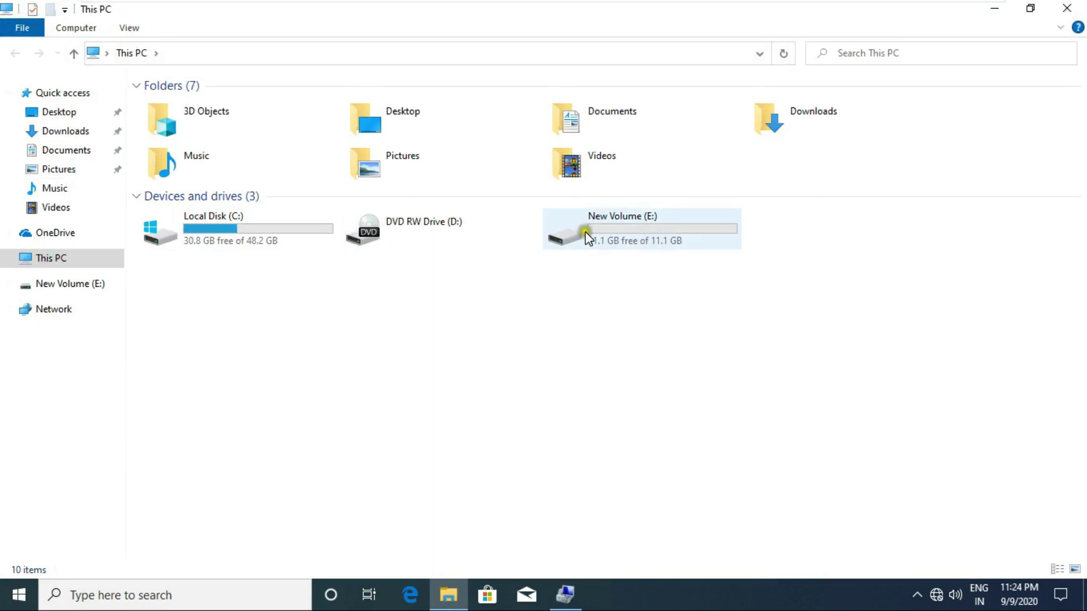
# Create a new folder named 'profile' at the root of New Volume (E:)
pyautogui.doubleClick(640, 230)
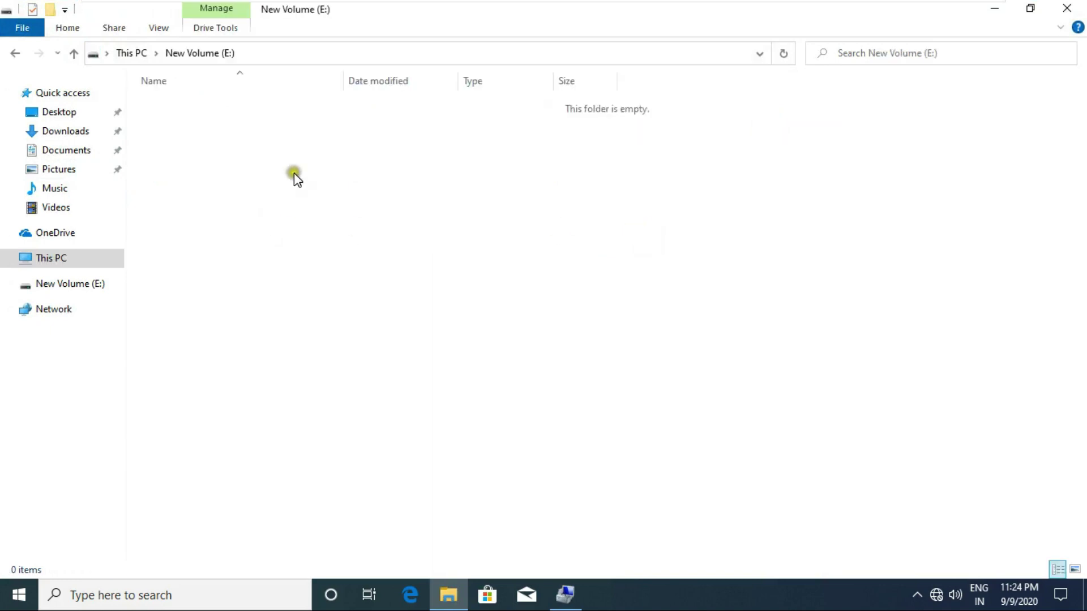
pyautogui.rightClick(265, 170)
pyautogui.moveTo(347, 344)
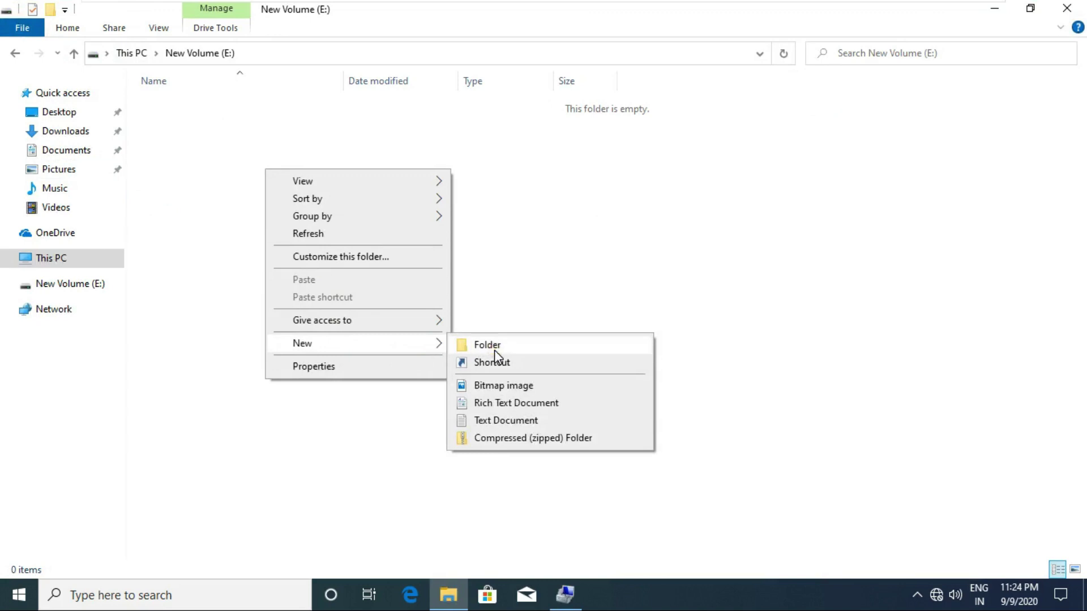
pyautogui.click(491, 347)
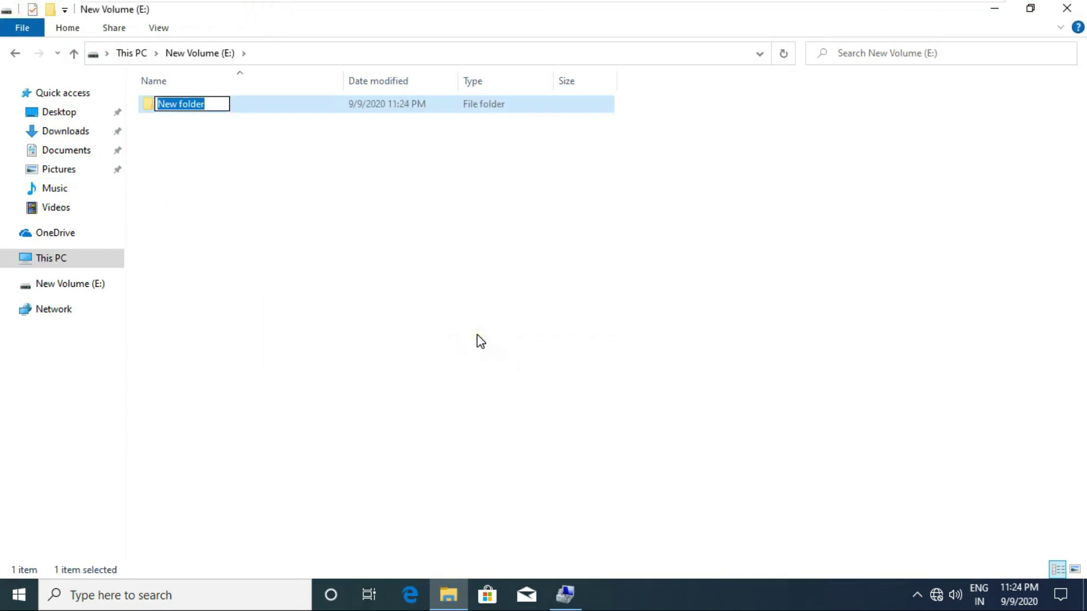
pyautogui.write('p')
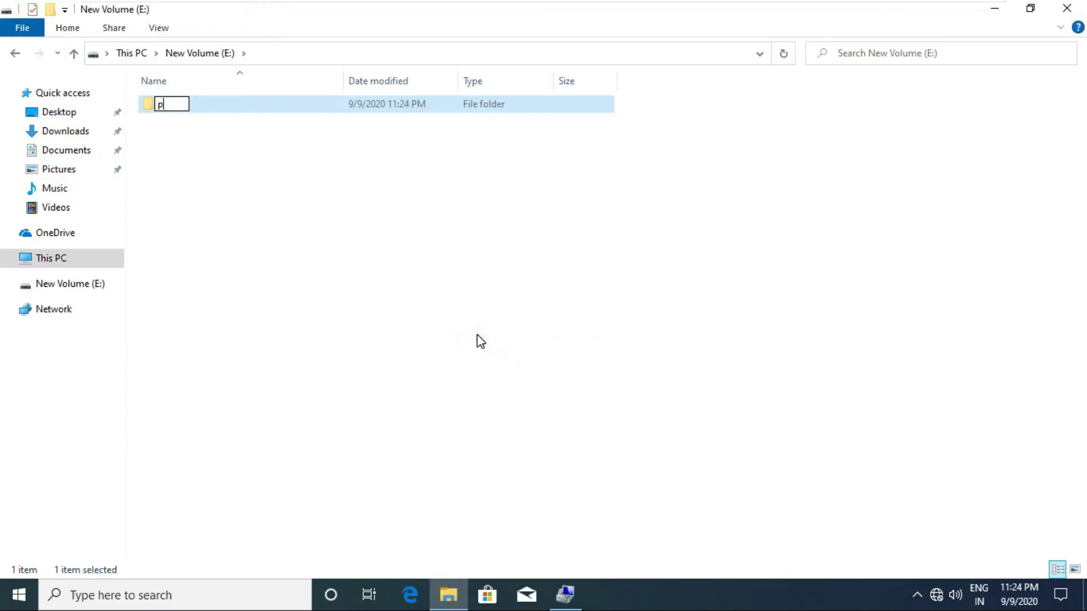
pyautogui.write('rofile')
pyautogui.click(349, 261)
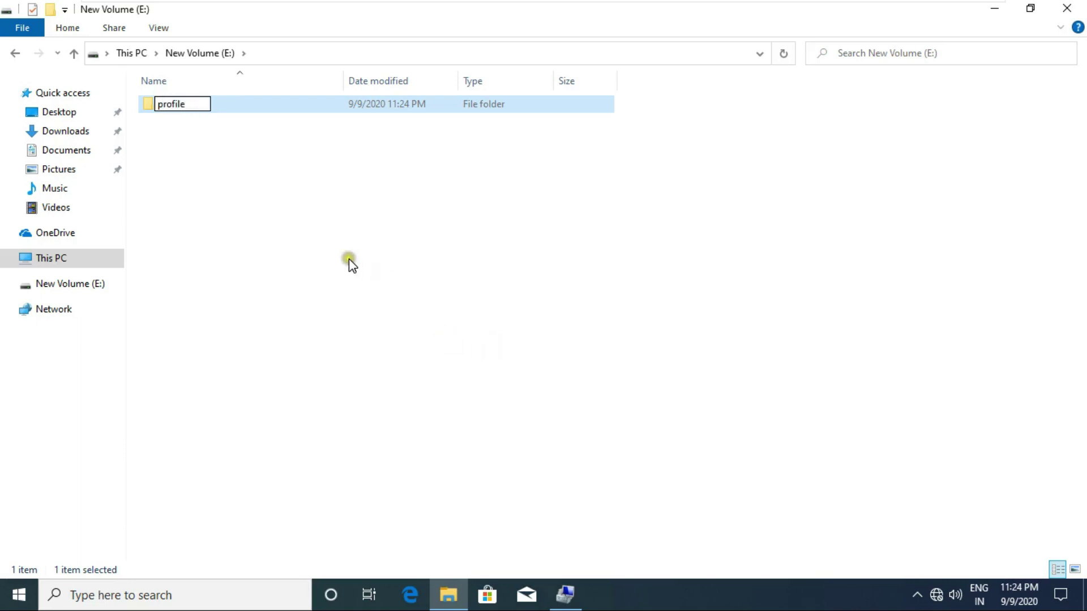
pyautogui.click(185, 108)
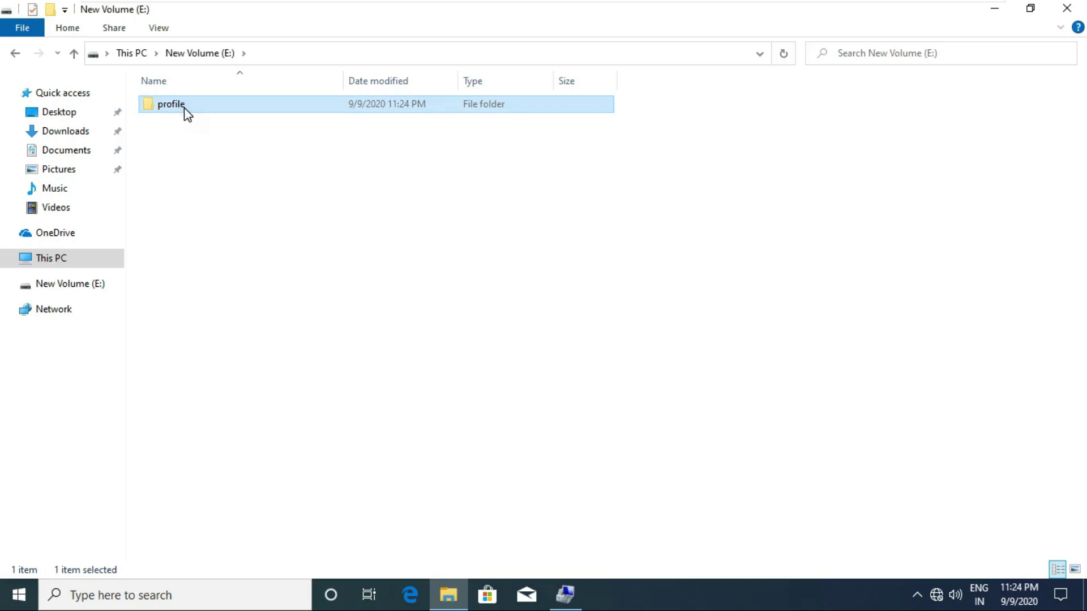
pyautogui.rightClick(185, 107)
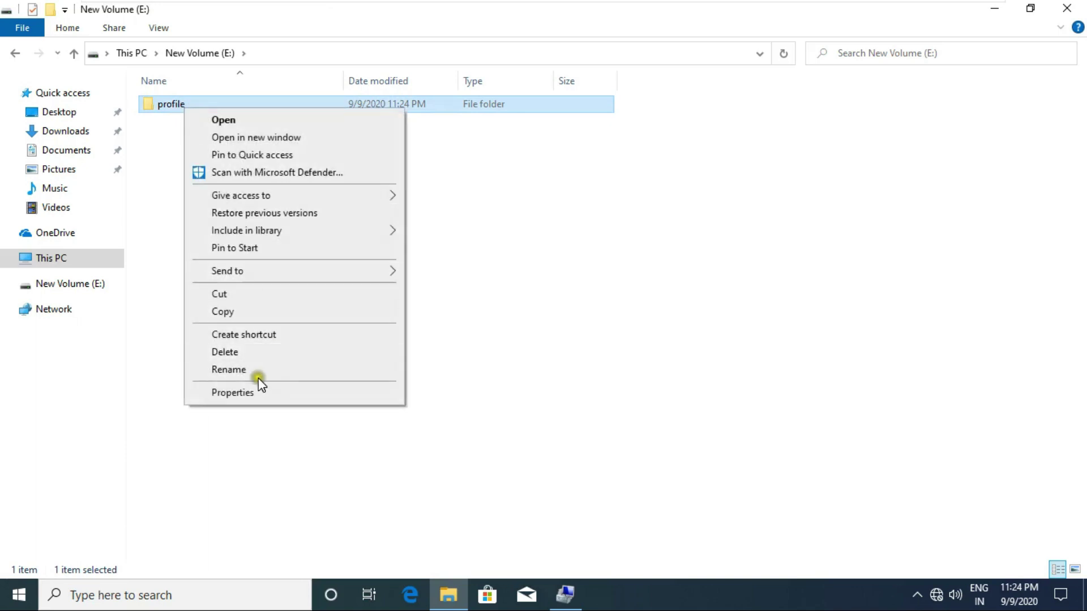
# Share the profile folder with Everyone at Read/Write and turn on network discovery
pyautogui.click(258, 392)
pyautogui.click(260, 148)
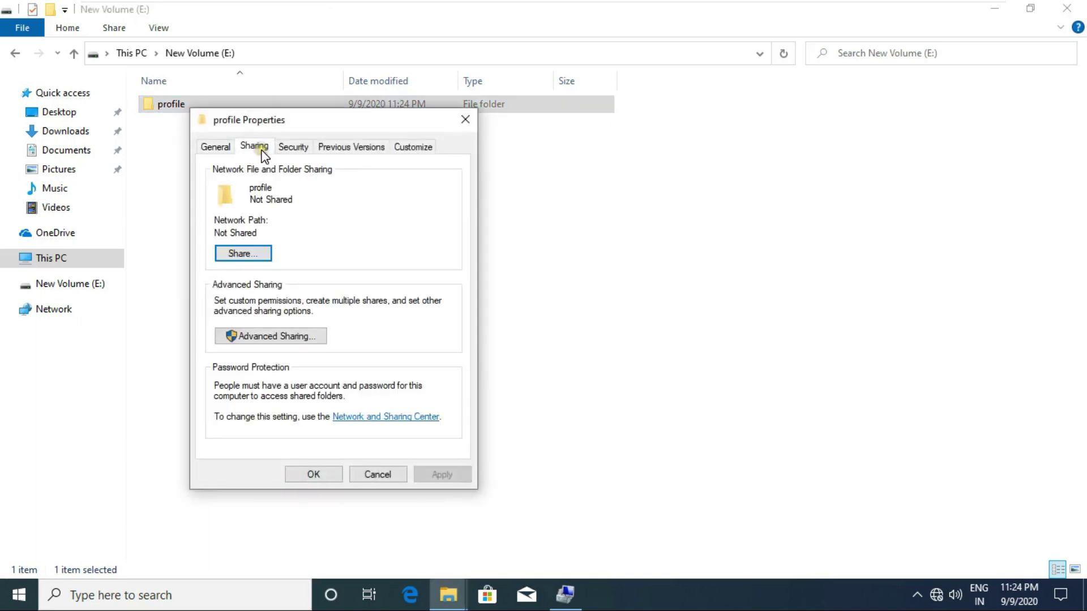
pyautogui.click(262, 255)
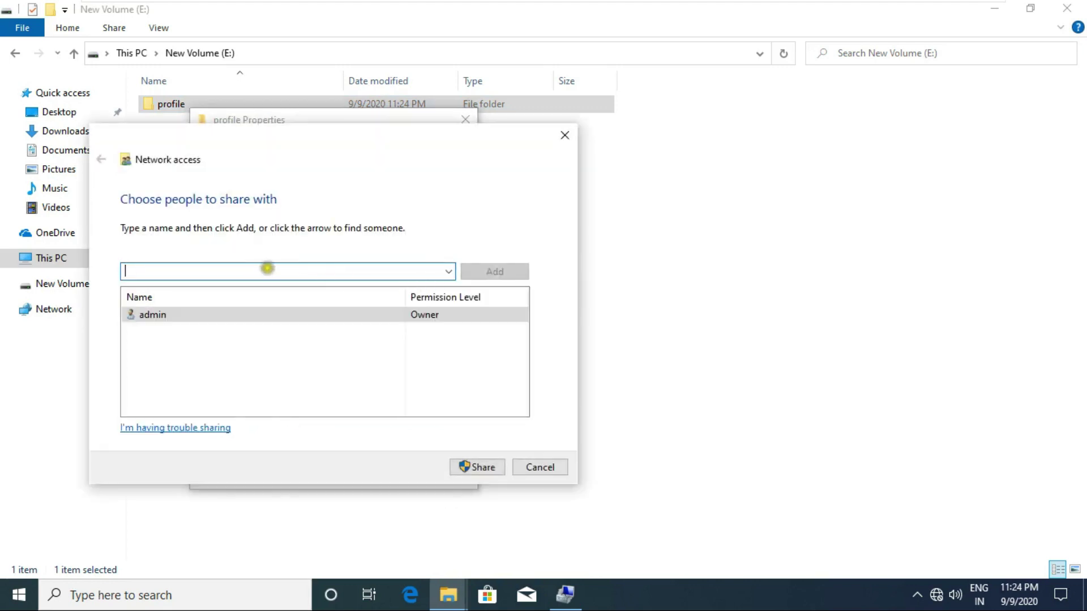
pyautogui.write('everyone')
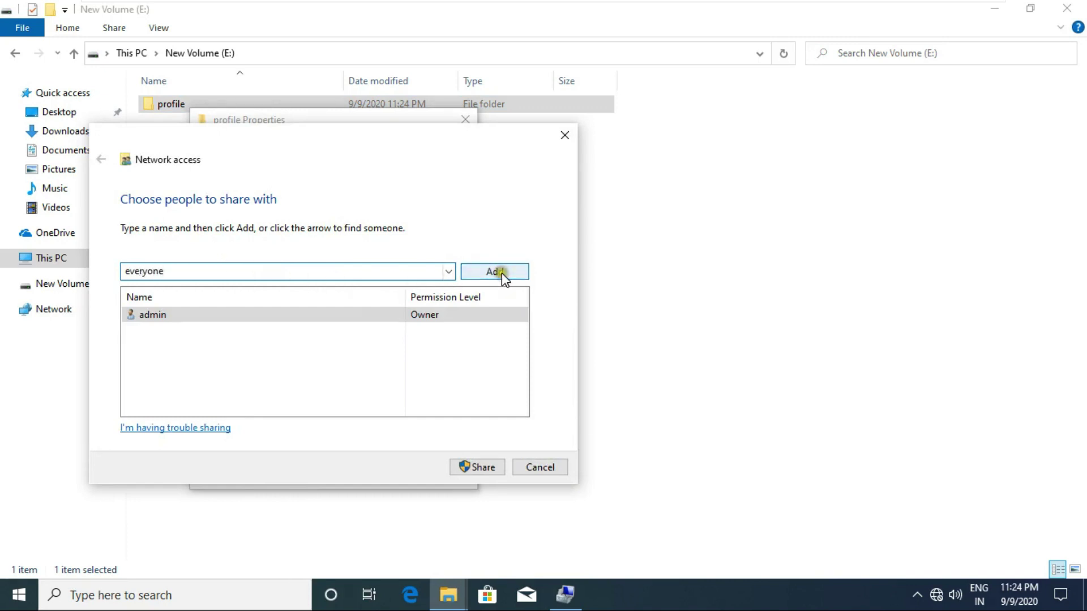
pyautogui.click(501, 272)
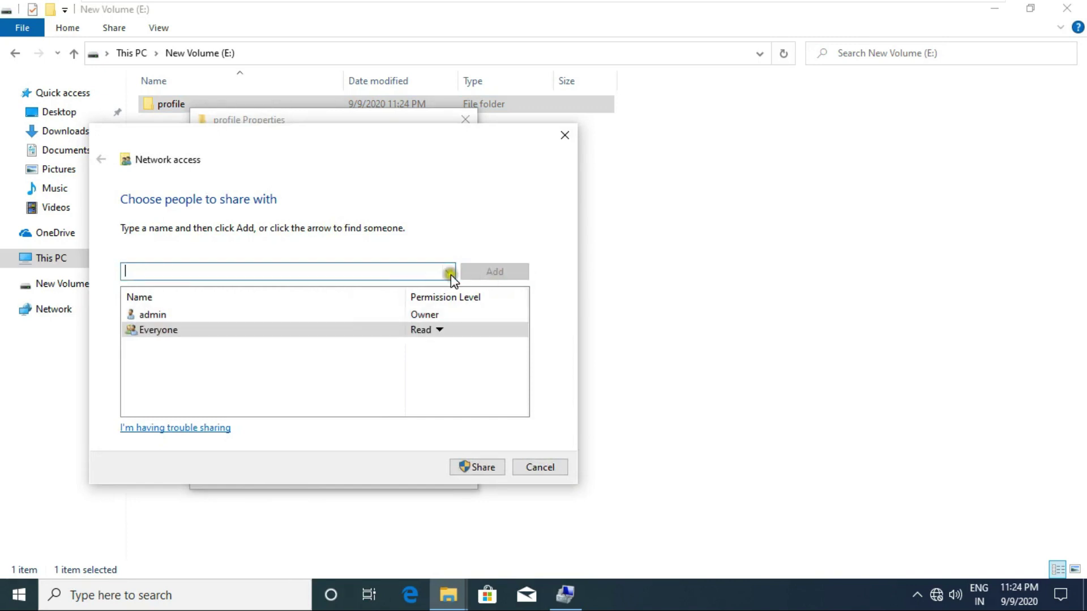
pyautogui.click(441, 331)
pyautogui.click(498, 351)
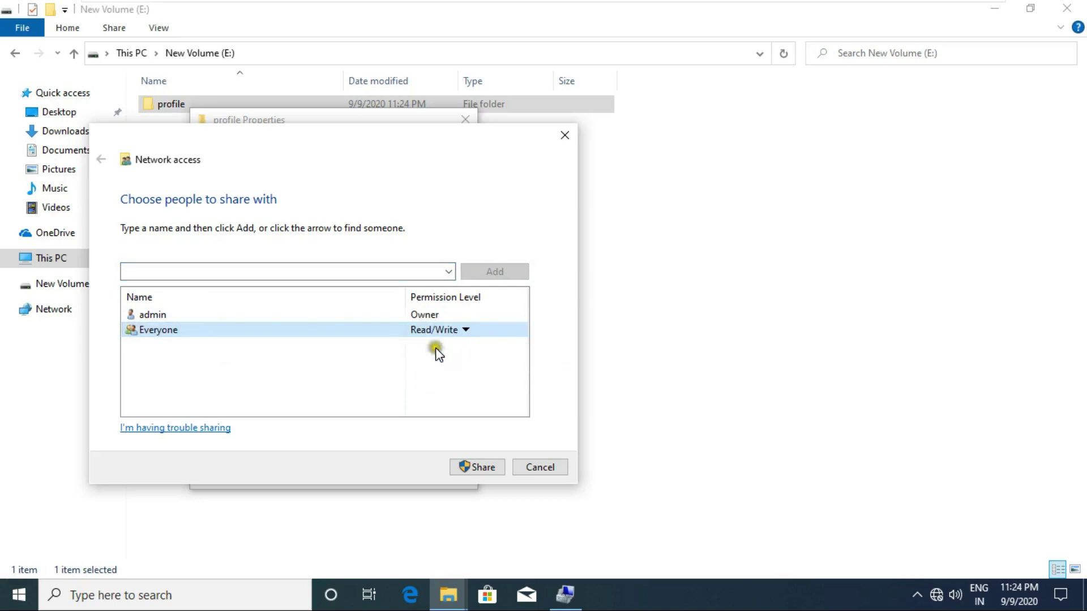
pyautogui.click(485, 467)
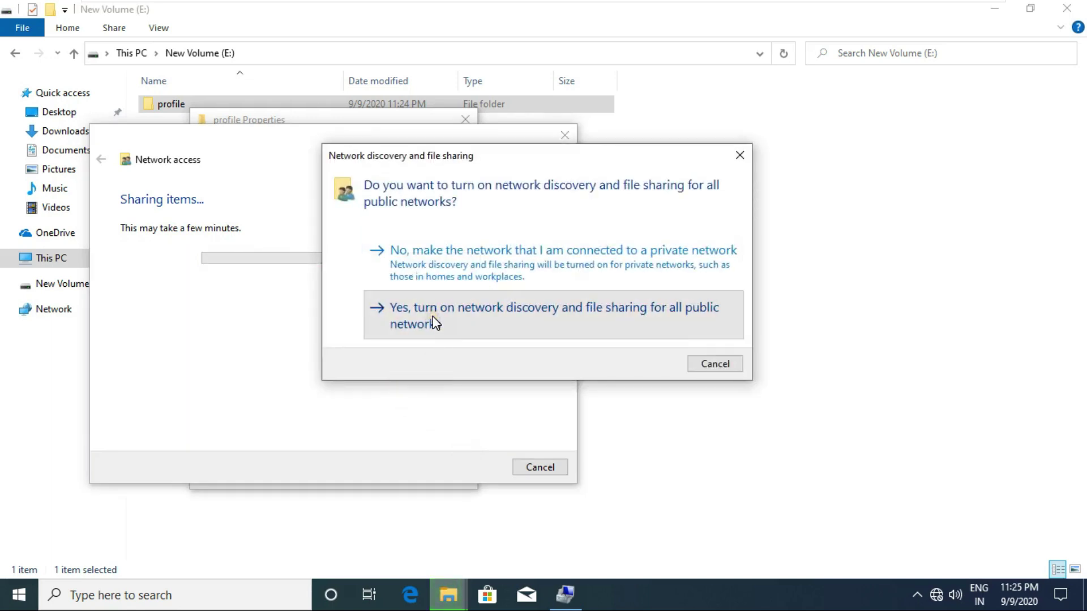
pyautogui.click(433, 320)
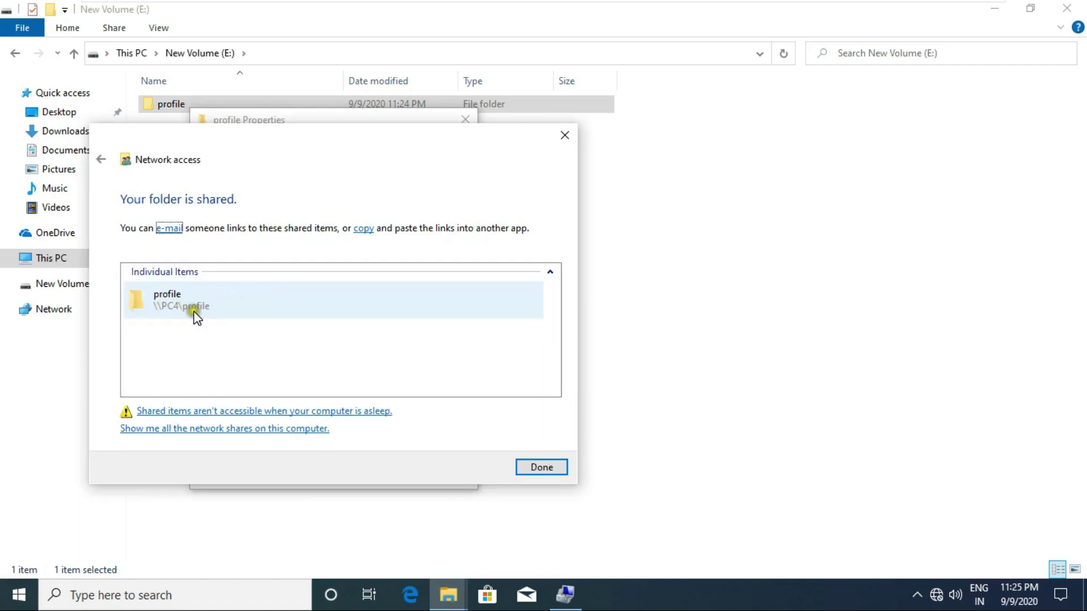
pyautogui.click(544, 467)
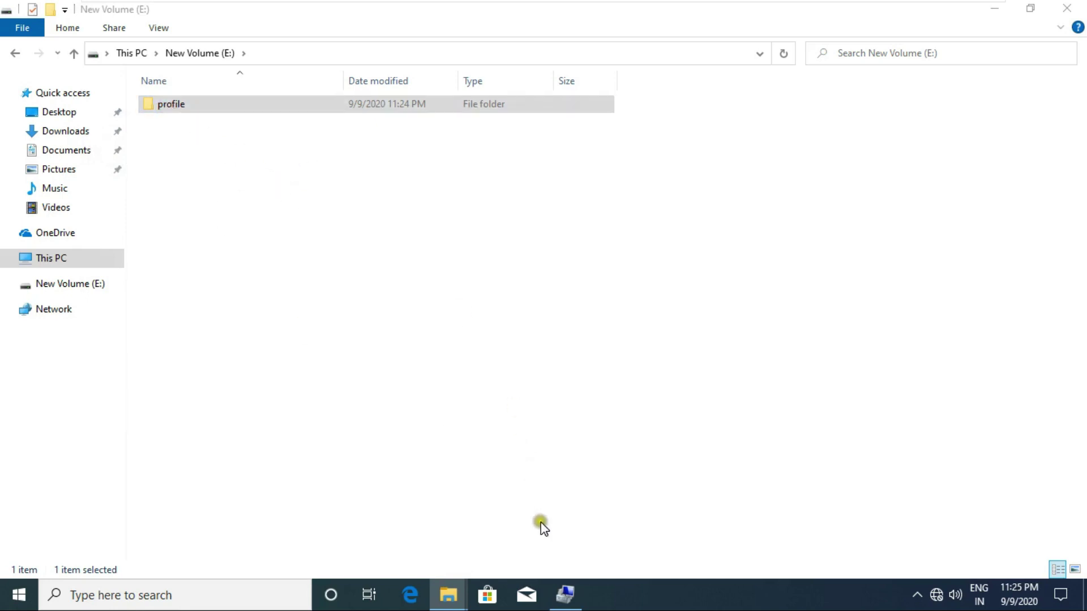
# Set the user's Profile path to their subfolder under \\pc4\profile
pyautogui.click(565, 595)
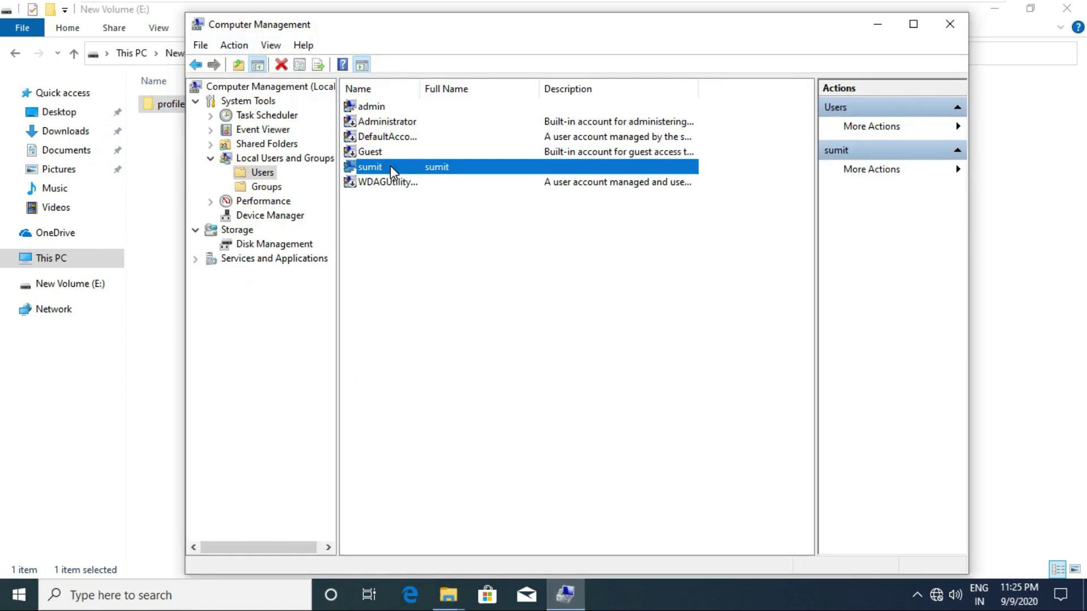
pyautogui.rightClick(391, 167)
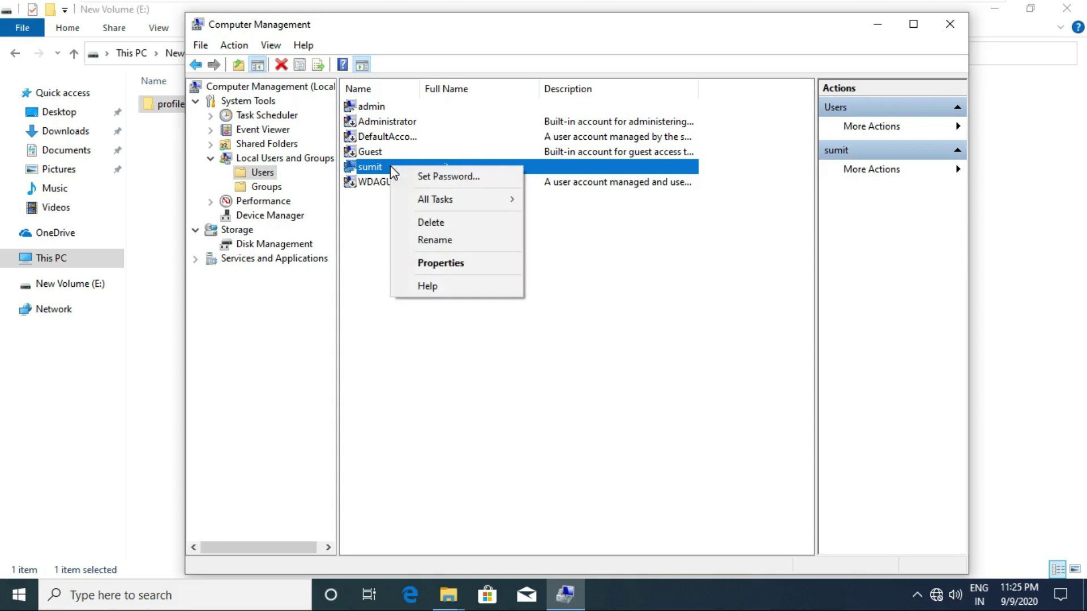
pyautogui.click(455, 264)
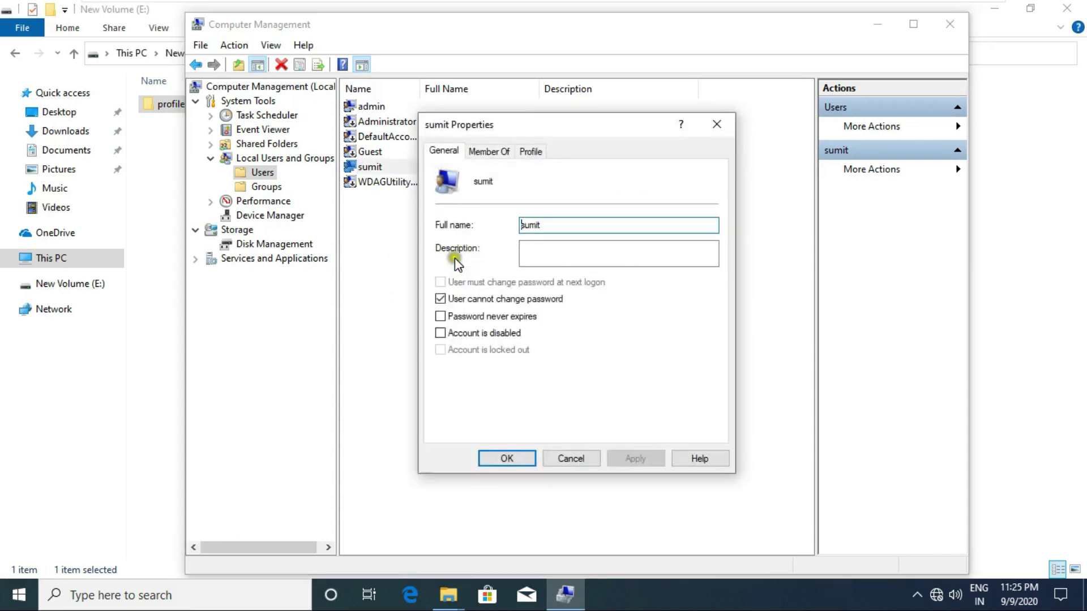
pyautogui.click(530, 151)
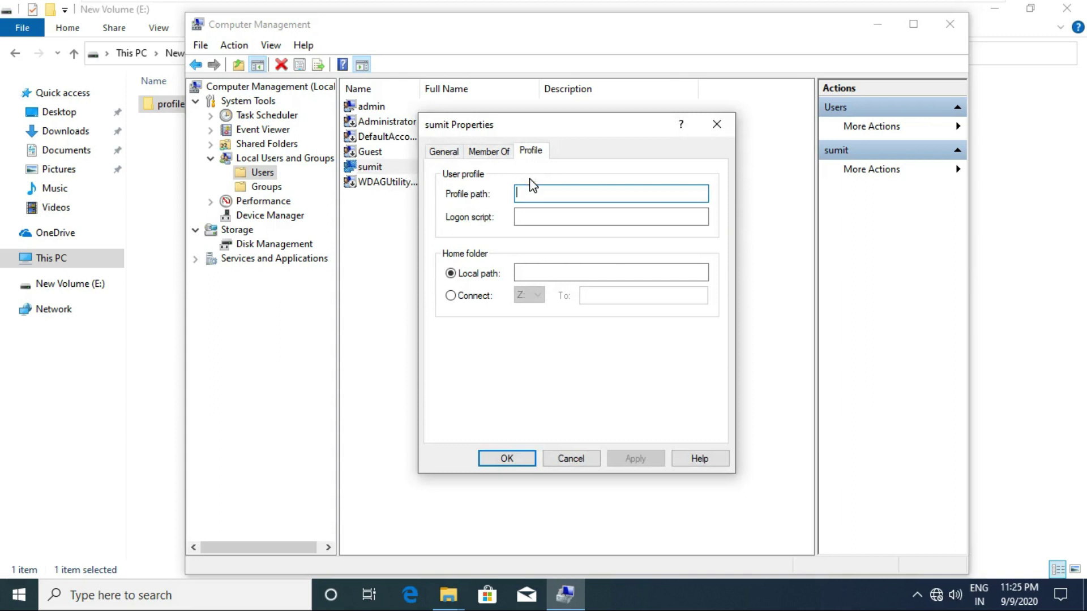
pyautogui.write('\\\\pc')
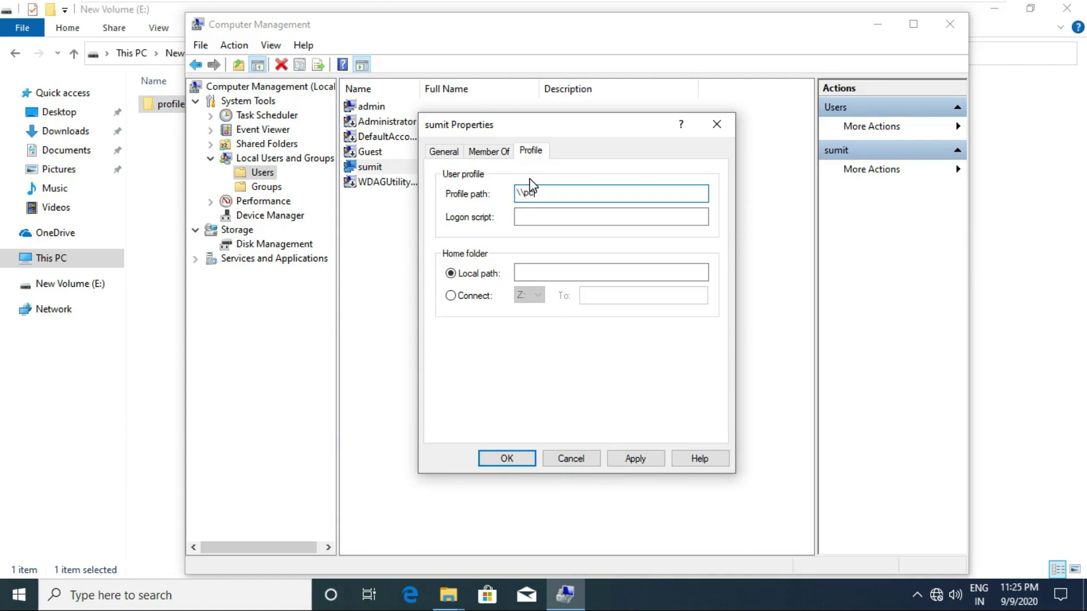
pyautogui.write('4\\profile\\')
pyautogui.press('BackSpace')
pyautogui.write('sumit')
# Connect Z: as the home folder to the same path, apply, and close Computer Management
pyautogui.moveTo(601, 193); pyautogui.dragTo(506, 202)
pyautogui.hotkey('ctrl', 'c')
pyautogui.click(474, 296)
pyautogui.click(591, 303)
pyautogui.hotkey('ctrl', 'v')
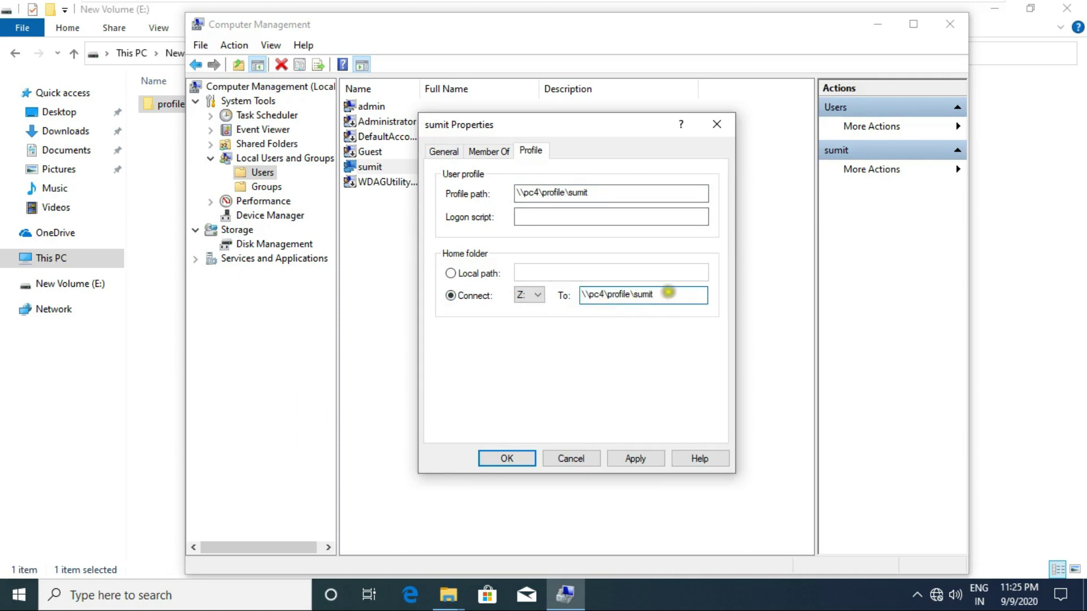
pyautogui.hotkey('ctrl', 'z')
pyautogui.hotkey('ctrl', 'z')
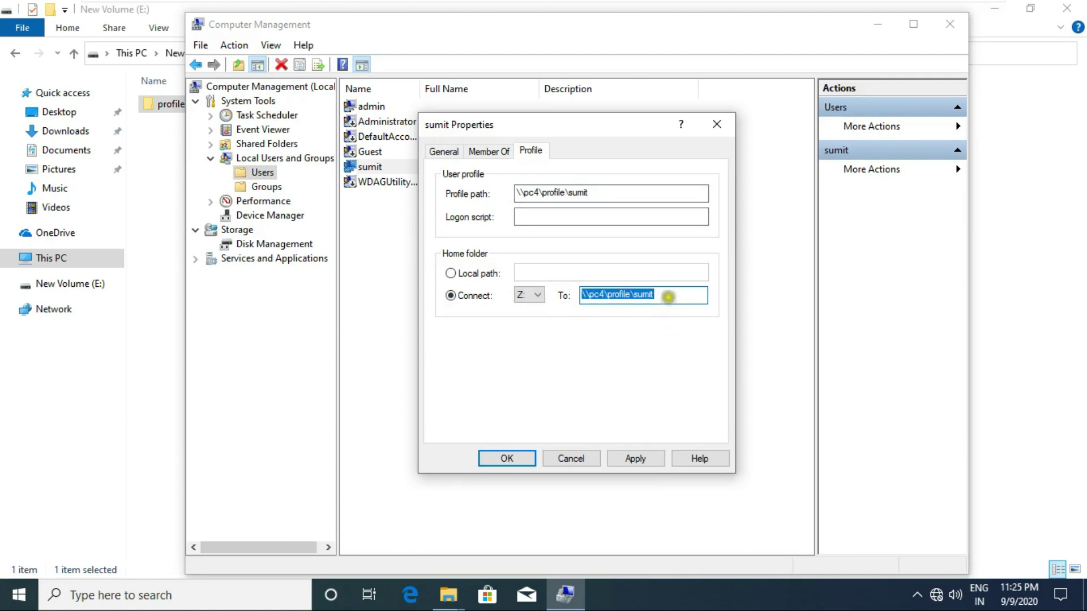
pyautogui.click(668, 297)
pyautogui.click(643, 459)
pyautogui.click(507, 458)
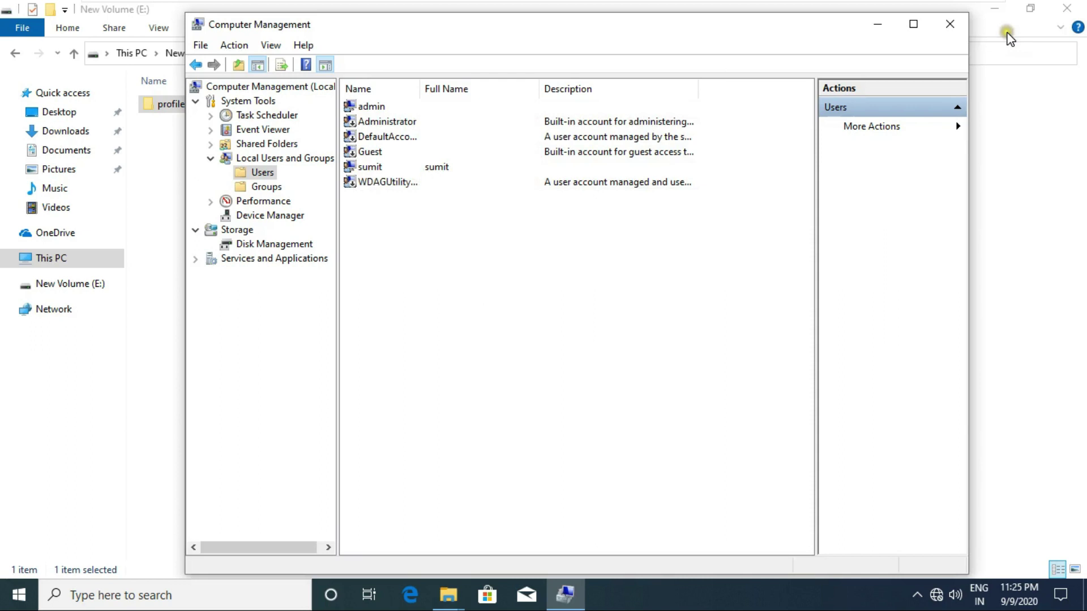
pyautogui.click(950, 24)
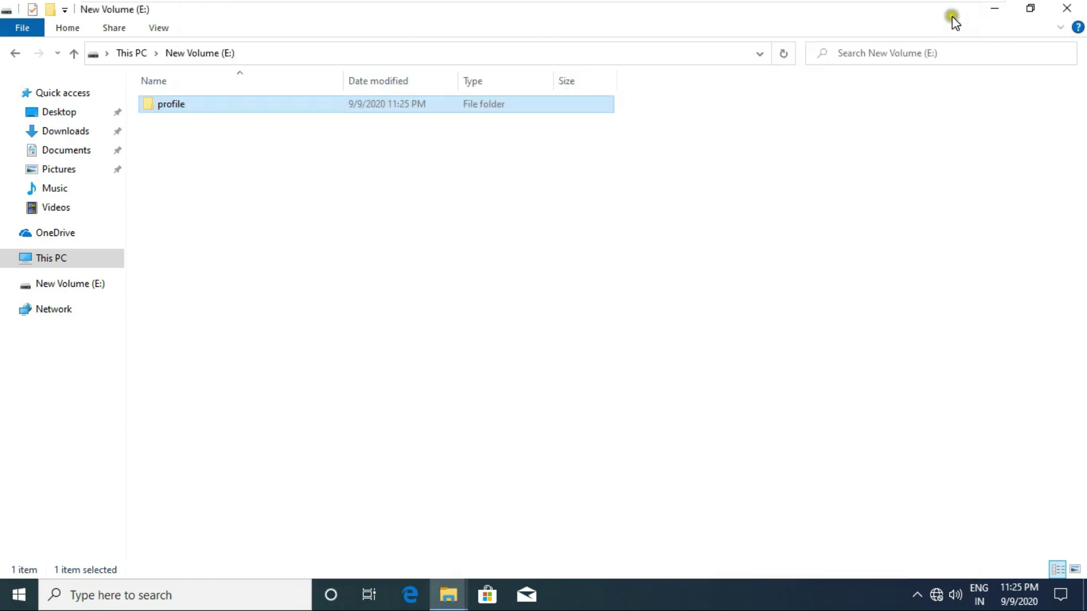
# Close File Explorer and the profile Properties dialog, then sign out via the Start menu
pyautogui.click(1076, 12)
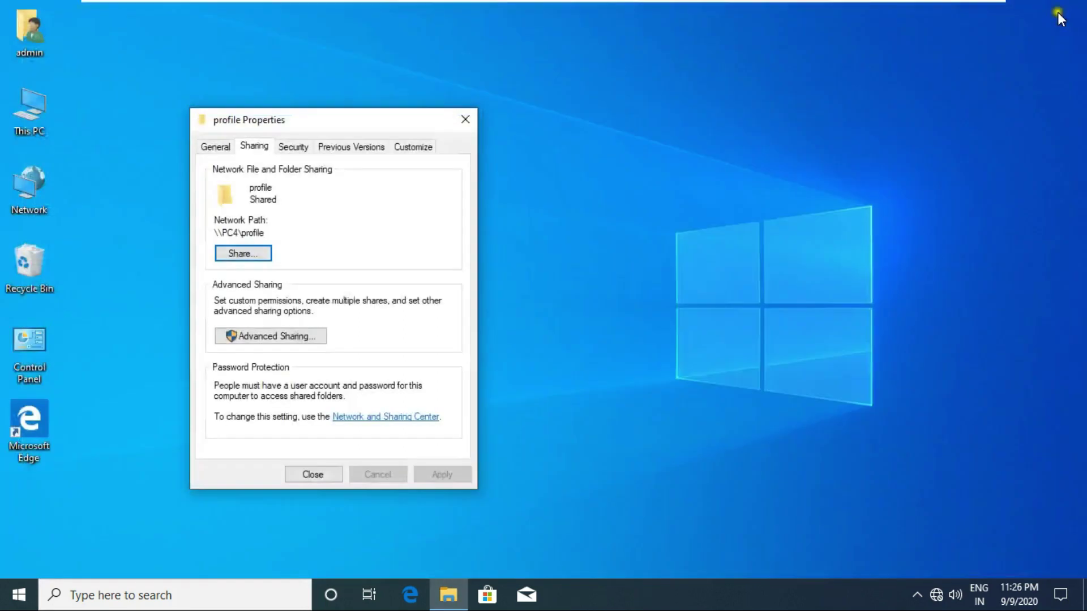
pyautogui.click(305, 475)
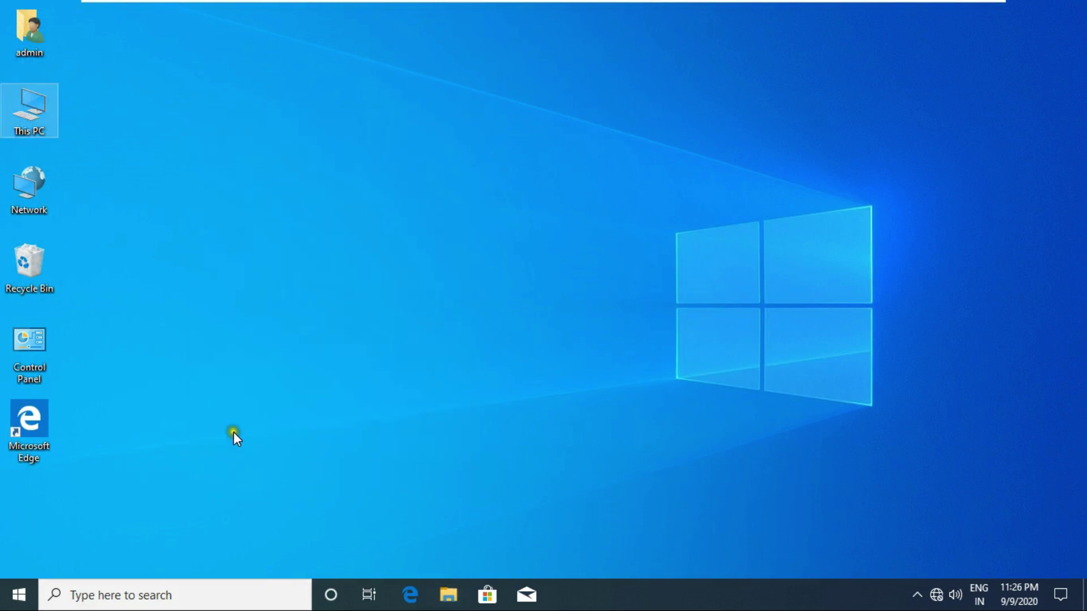
pyautogui.rightClick(18, 594)
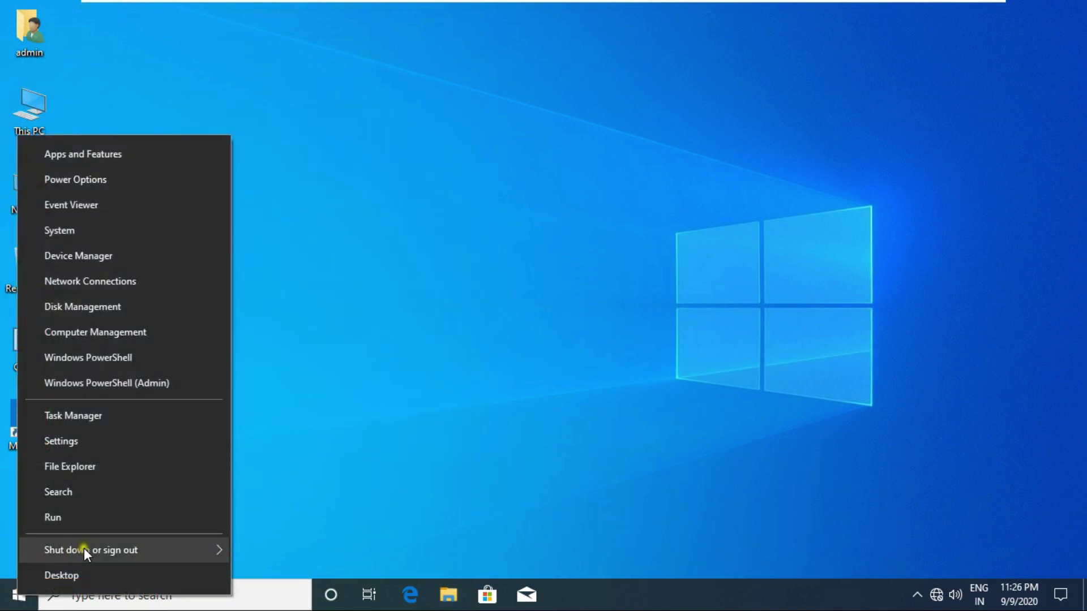
pyautogui.moveTo(83, 548)
pyautogui.click(293, 469)
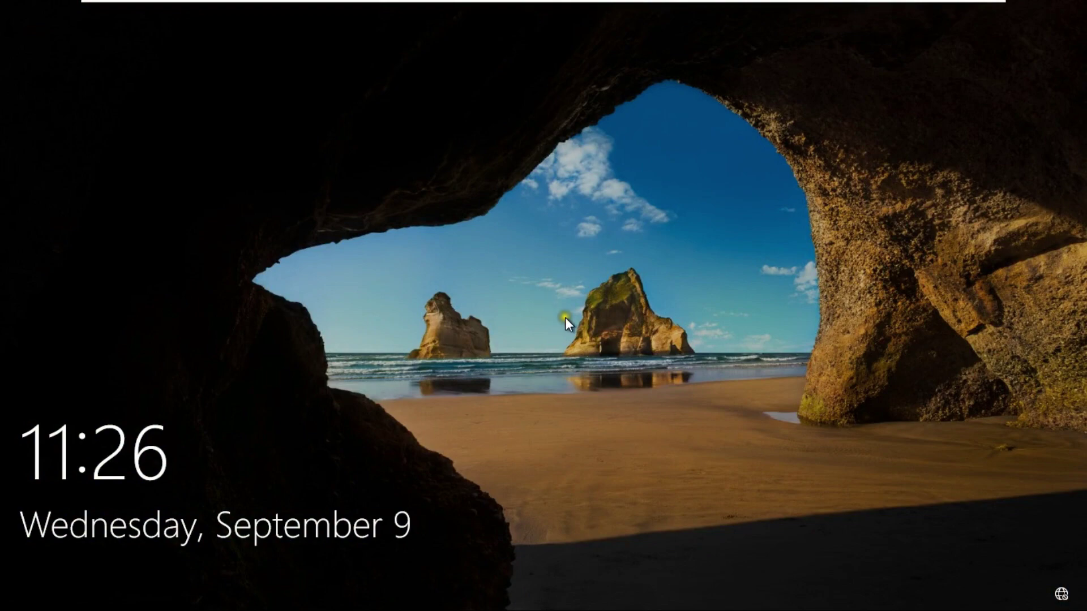
# From the lock screen, sign in as the new local user with their password
pyautogui.click(565, 319)
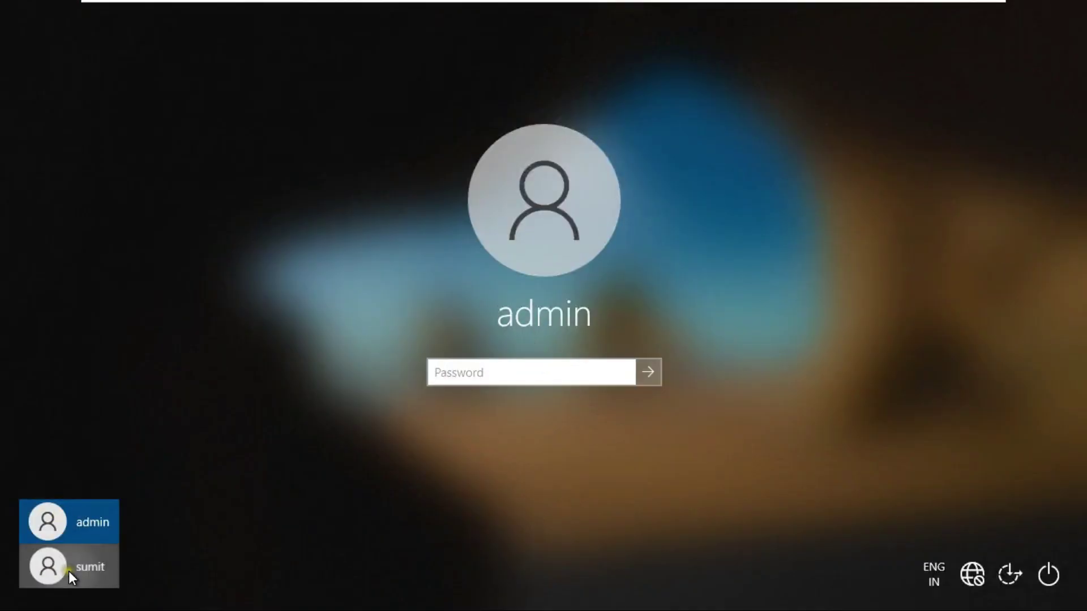
pyautogui.click(69, 569)
pyautogui.write('***')
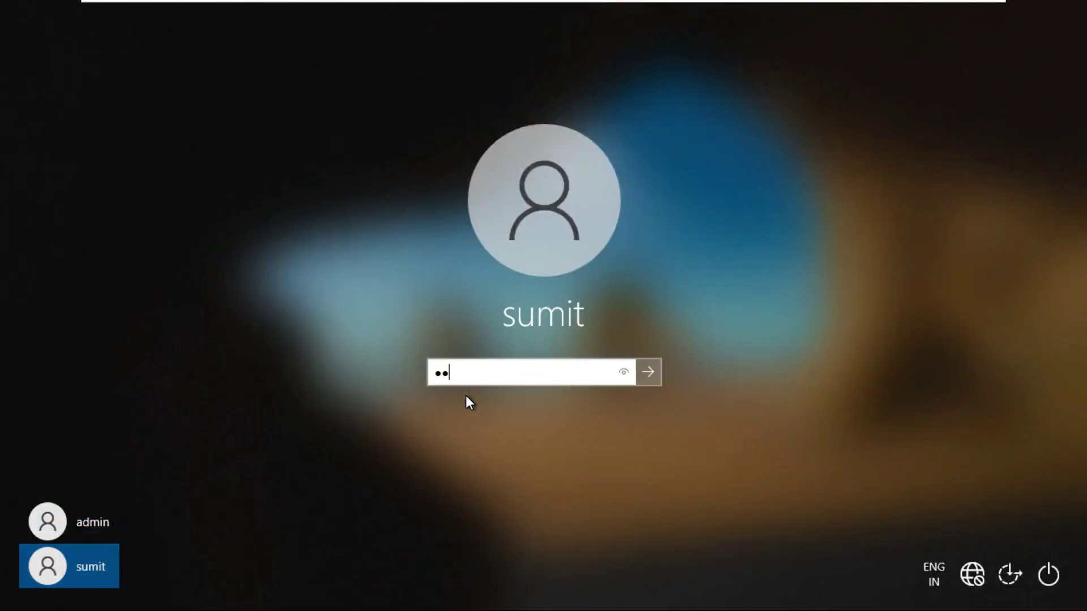
pyautogui.press('Return')
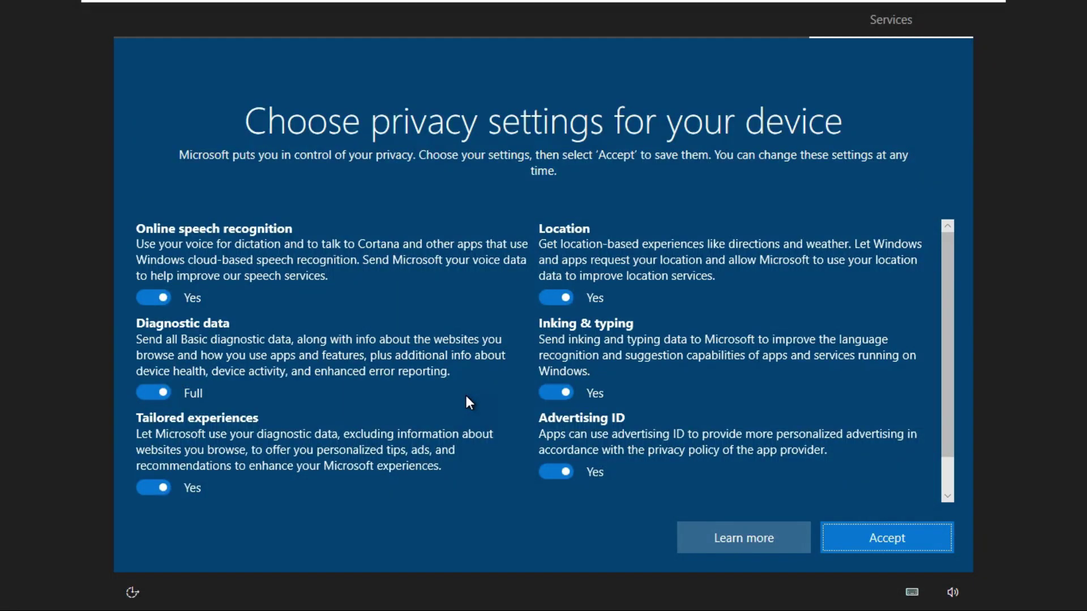
# Accept the default privacy settings on the first-sign-in screen
pyautogui.click(866, 523)
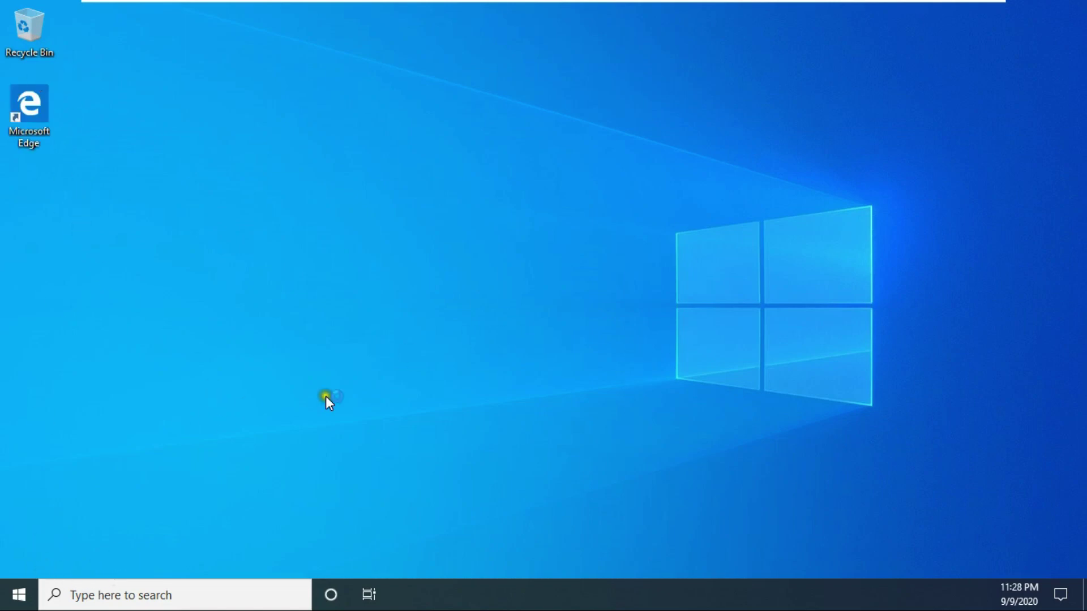
# Tick Computer and User's Files in Themes > Desktop icon settings, confirm, and close Settings
pyautogui.rightClick(452, 215)
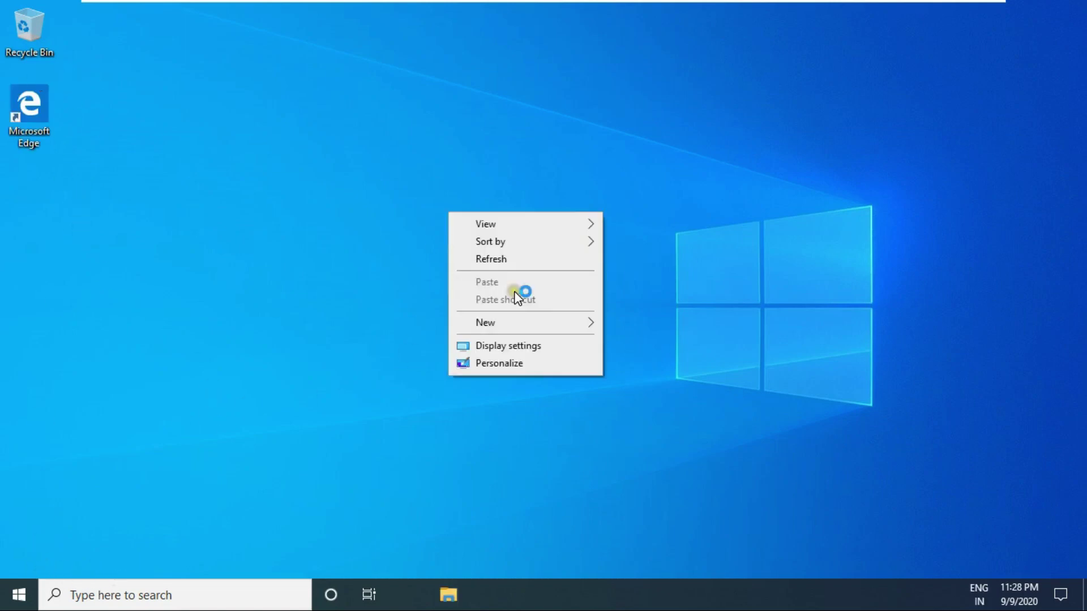
pyautogui.click(506, 363)
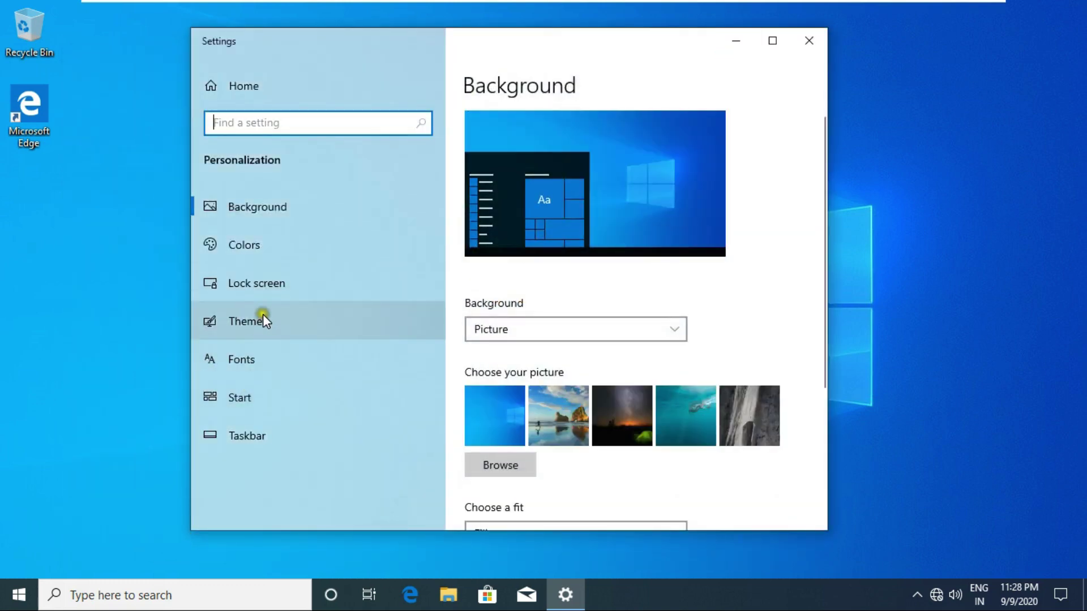
pyautogui.click(256, 329)
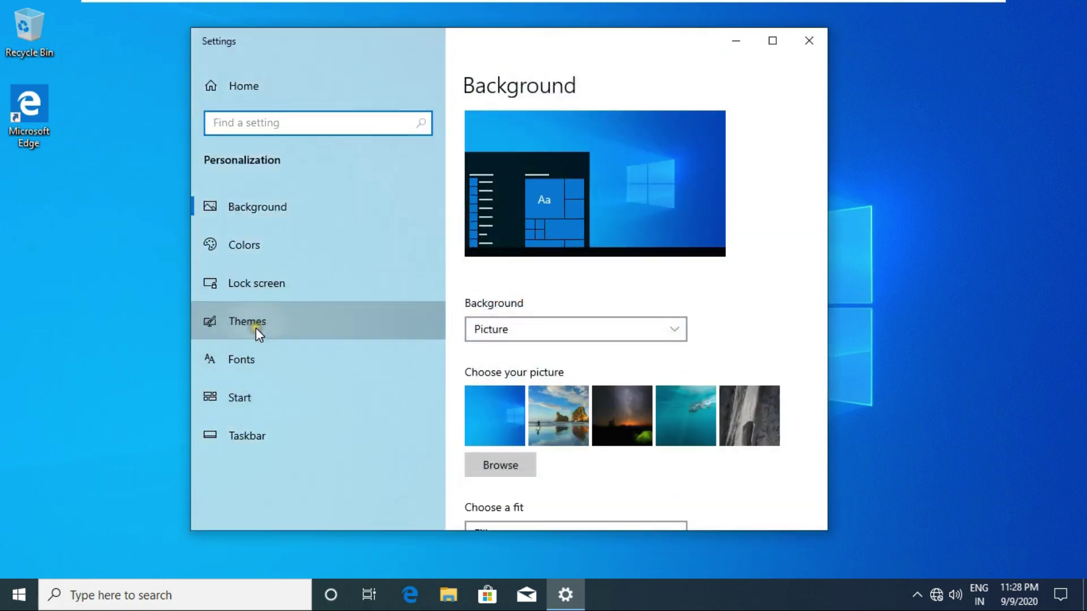
pyautogui.click(772, 41)
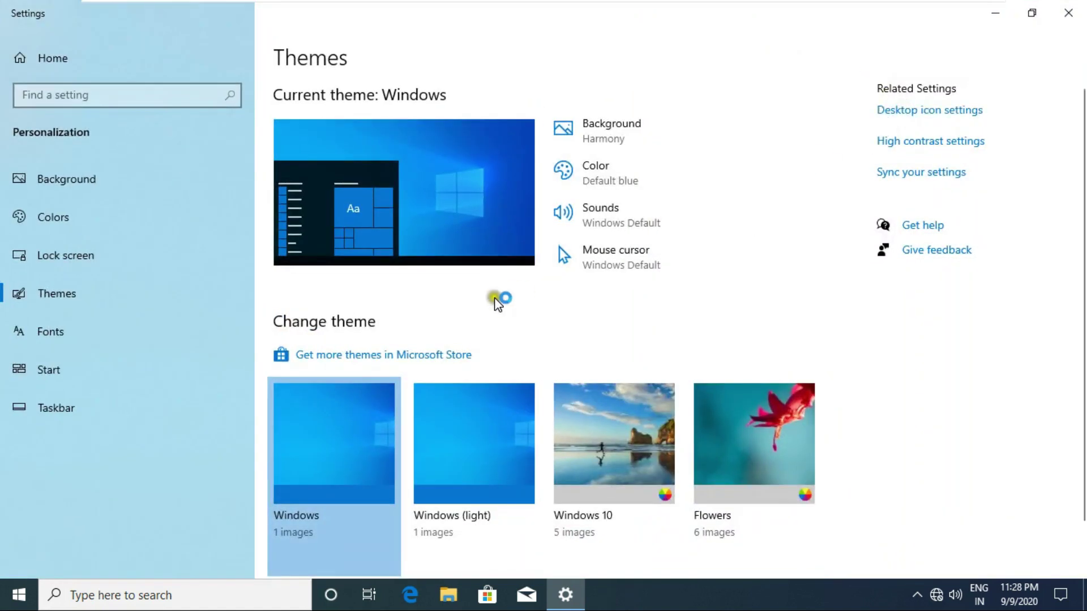
pyautogui.click(932, 112)
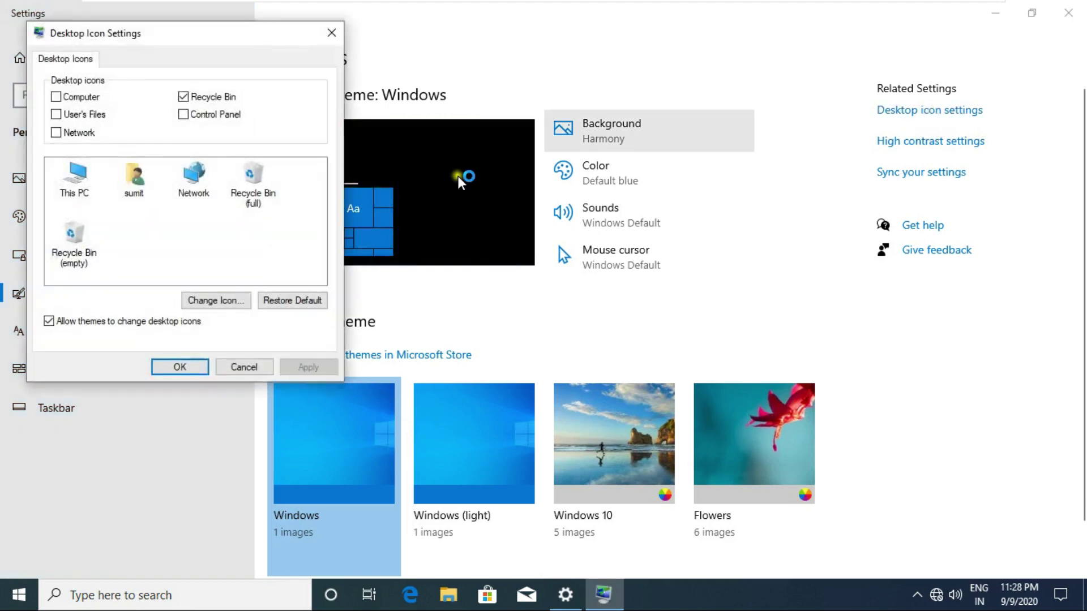
pyautogui.click(56, 96)
pyautogui.click(55, 114)
pyautogui.click(56, 134)
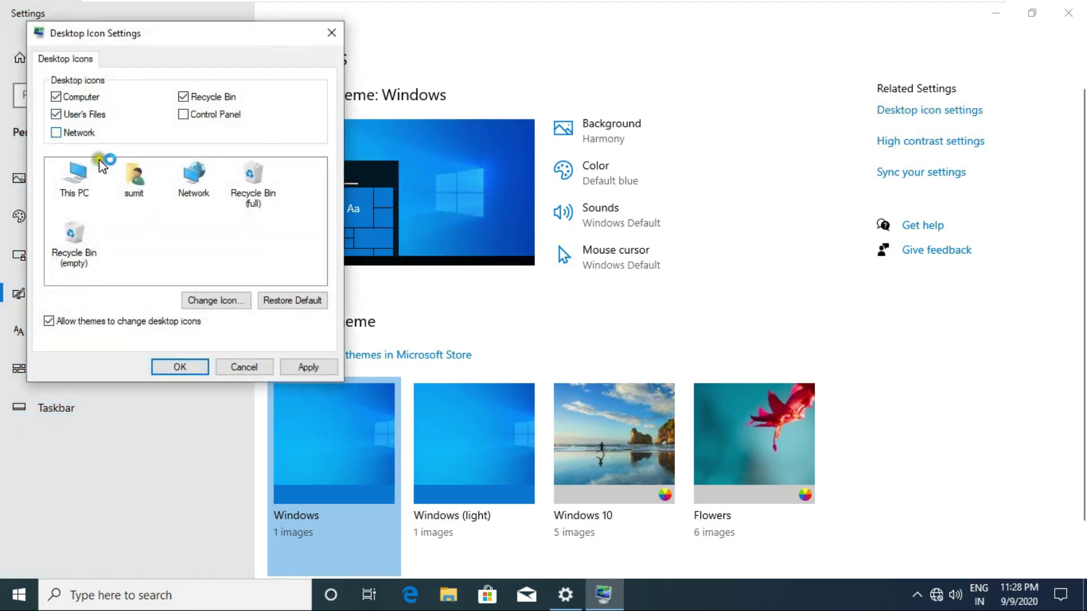
pyautogui.click(180, 367)
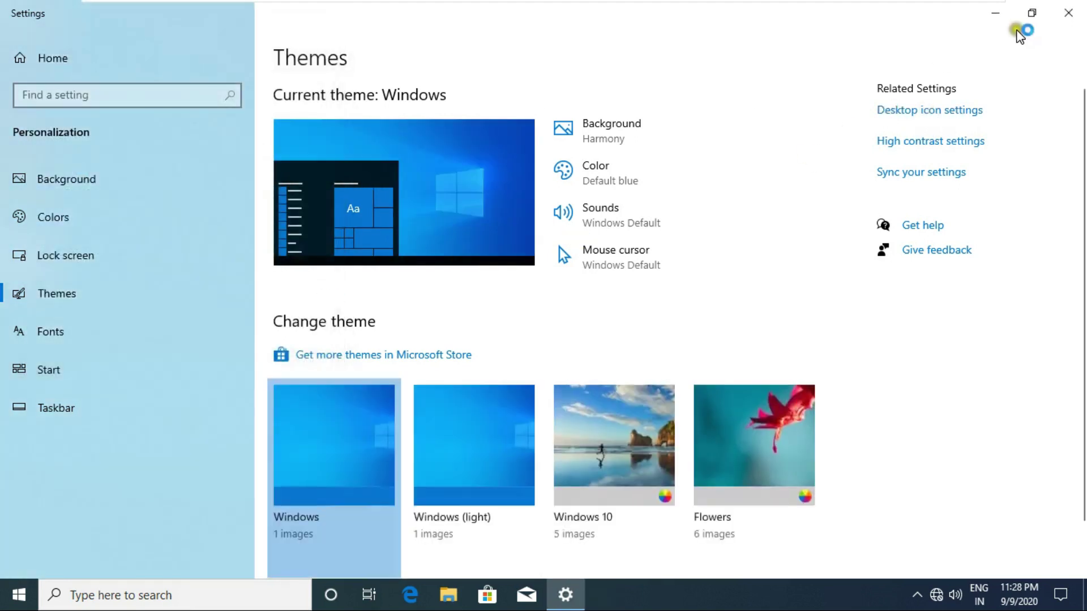
pyautogui.click(1068, 12)
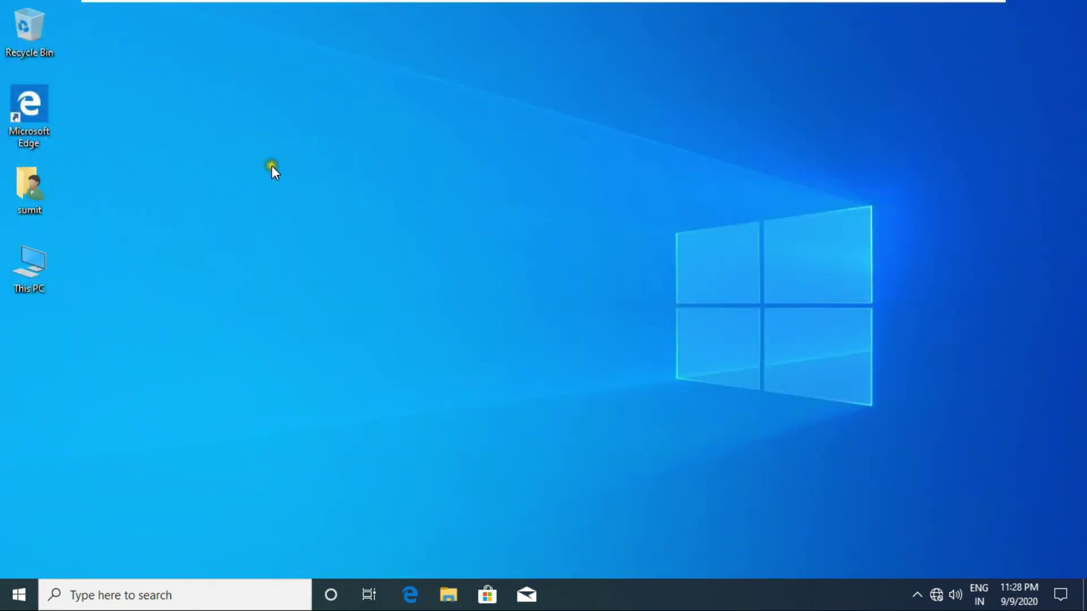
pyautogui.rightClick(25, 267)
pyautogui.click(71, 279)
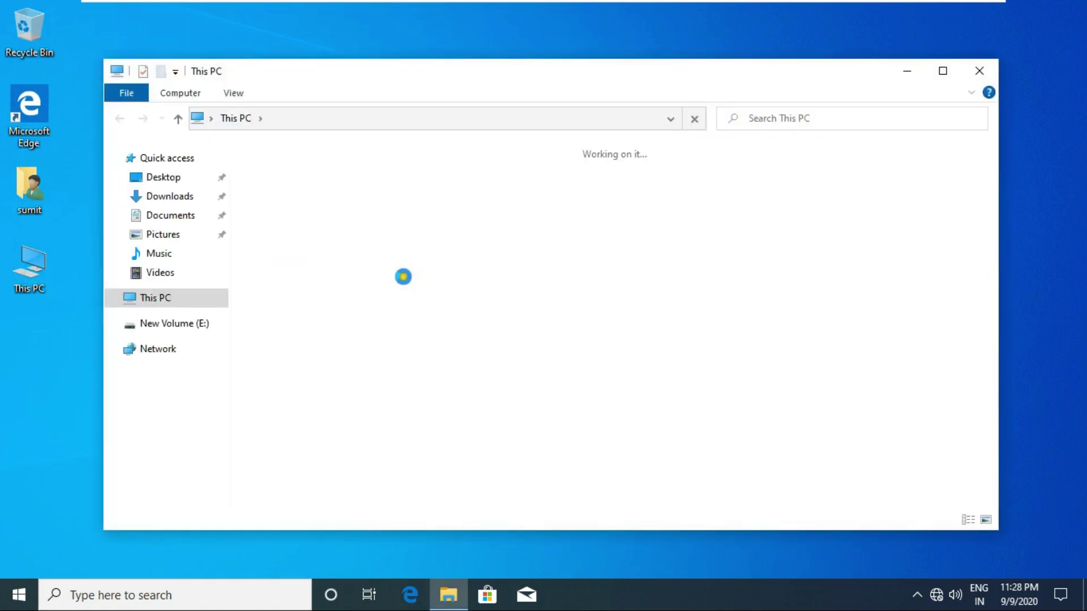
pyautogui.click(274, 401)
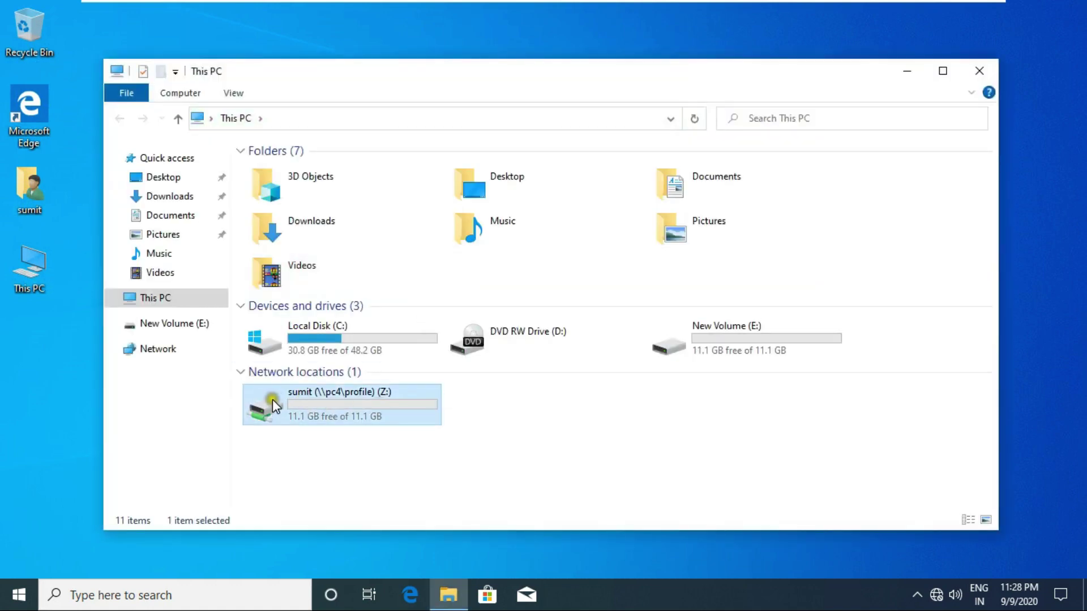
pyautogui.moveTo(365, 410)
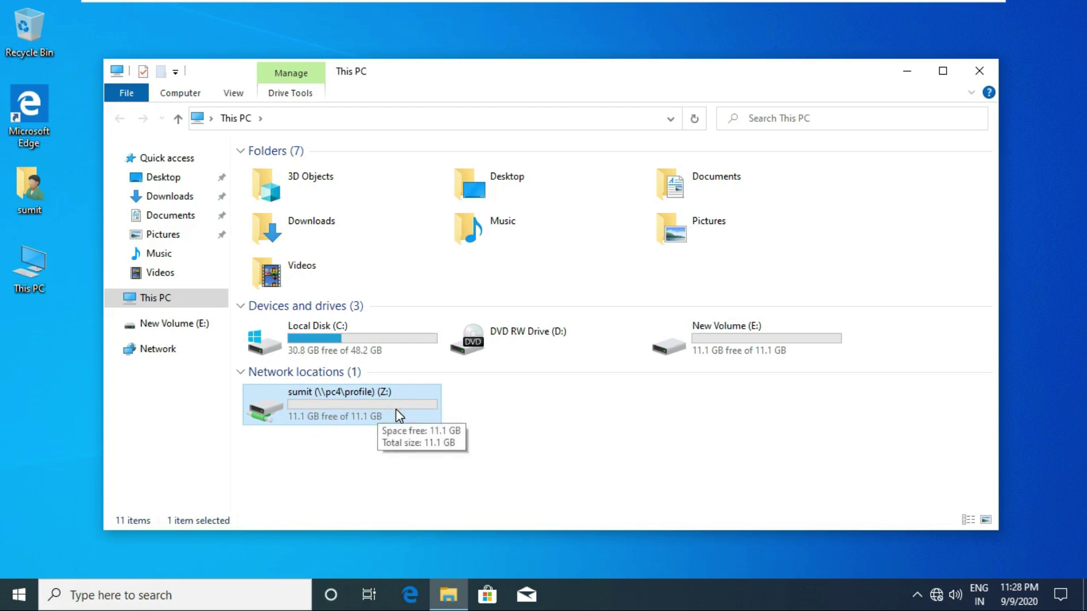
pyautogui.click(985, 69)
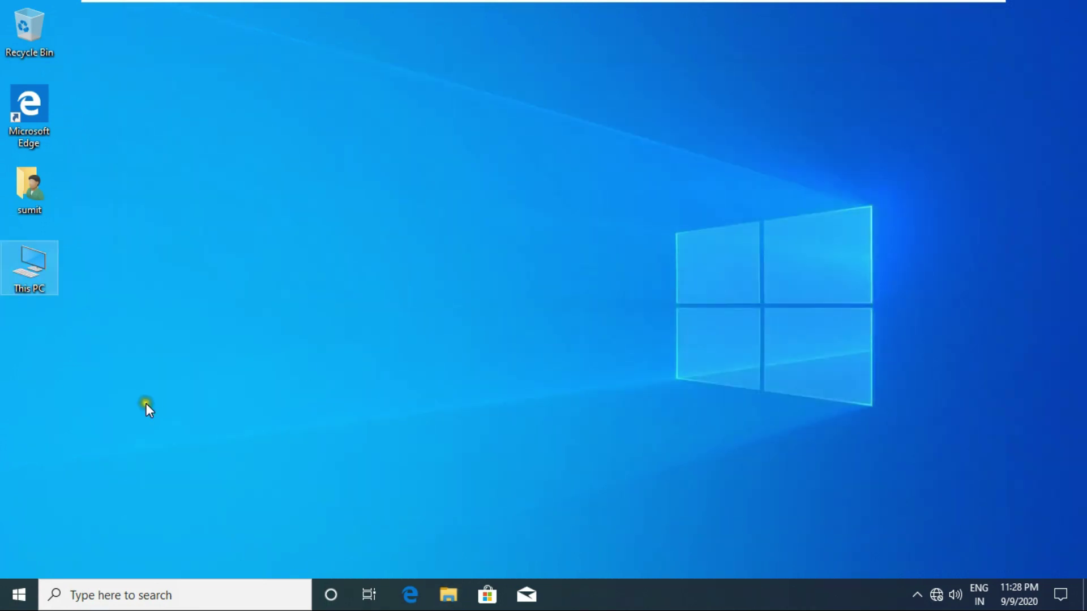
# Run sysdm.cpl and approve the UAC prompt with the administrator password
pyautogui.rightClick(30, 578)
pyautogui.click(69, 513)
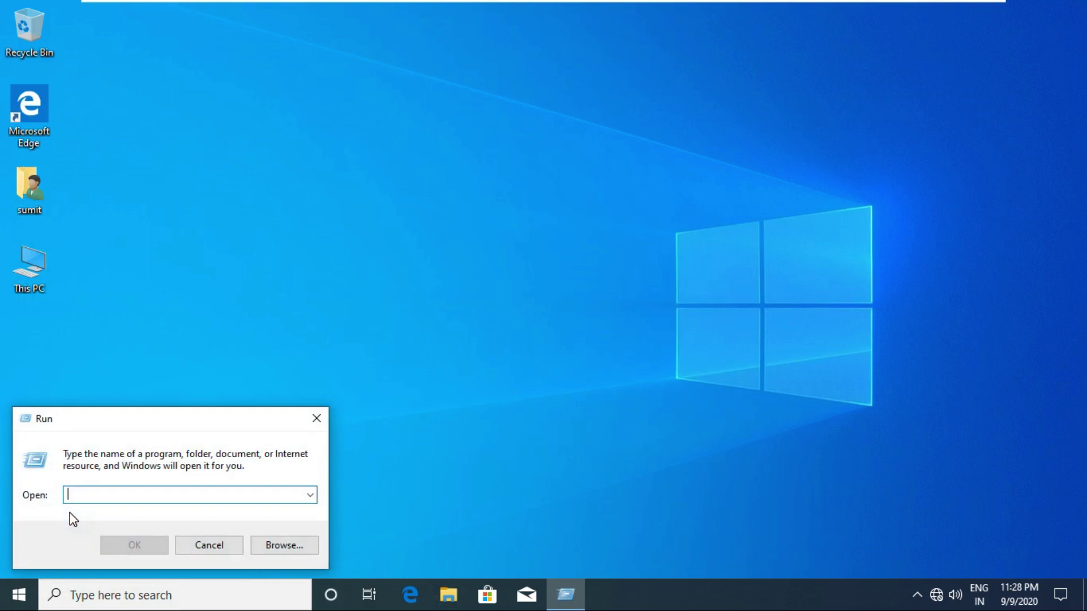
pyautogui.write('sys')
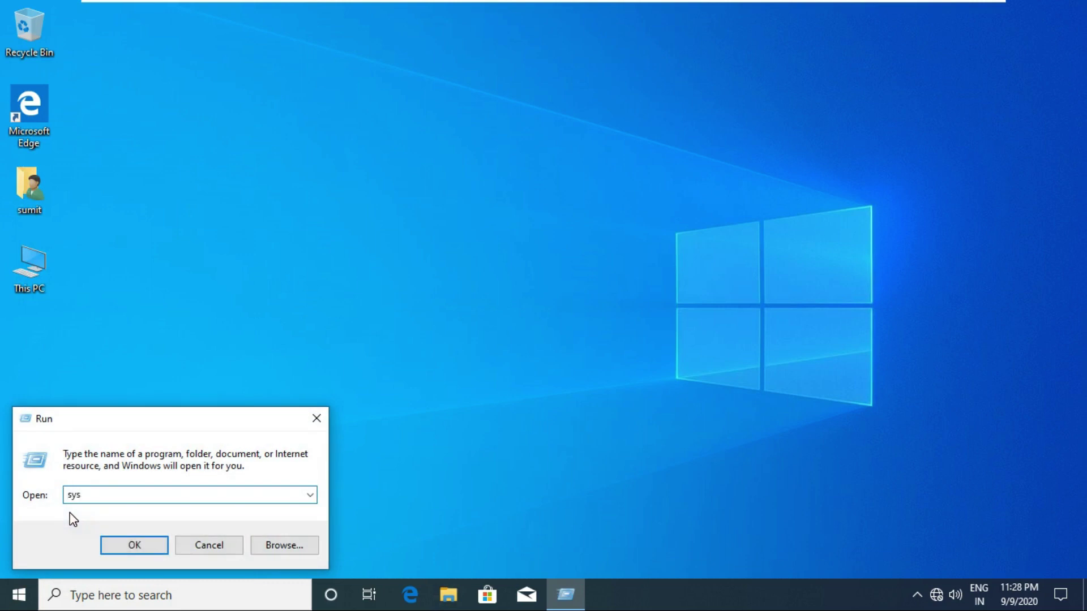
pyautogui.write('dm.cpl')
pyautogui.press('Return')
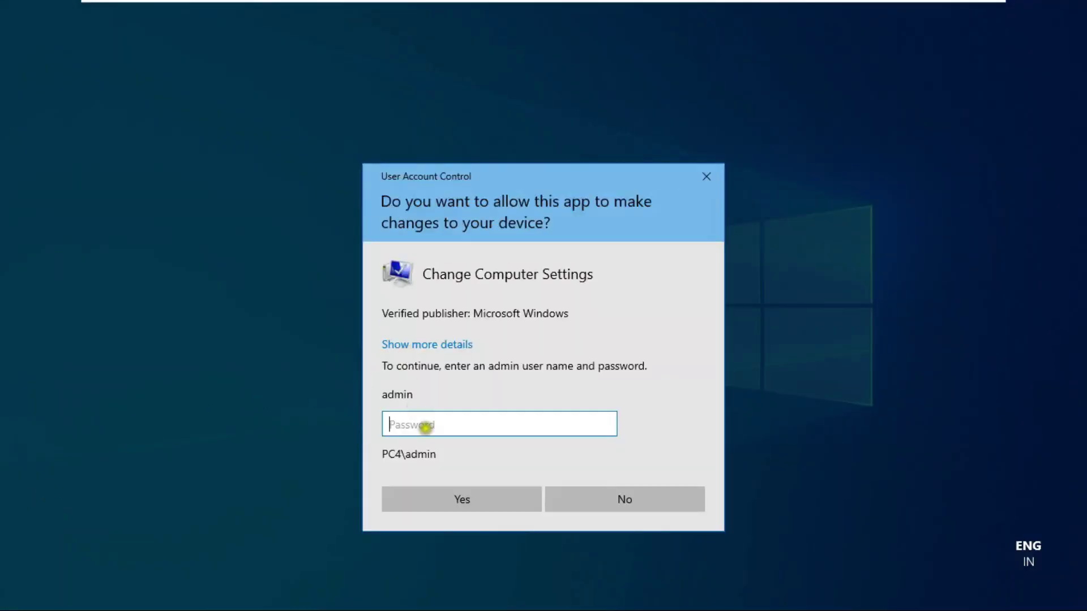
pyautogui.click(456, 419)
pyautogui.write('a')
pyautogui.click(473, 496)
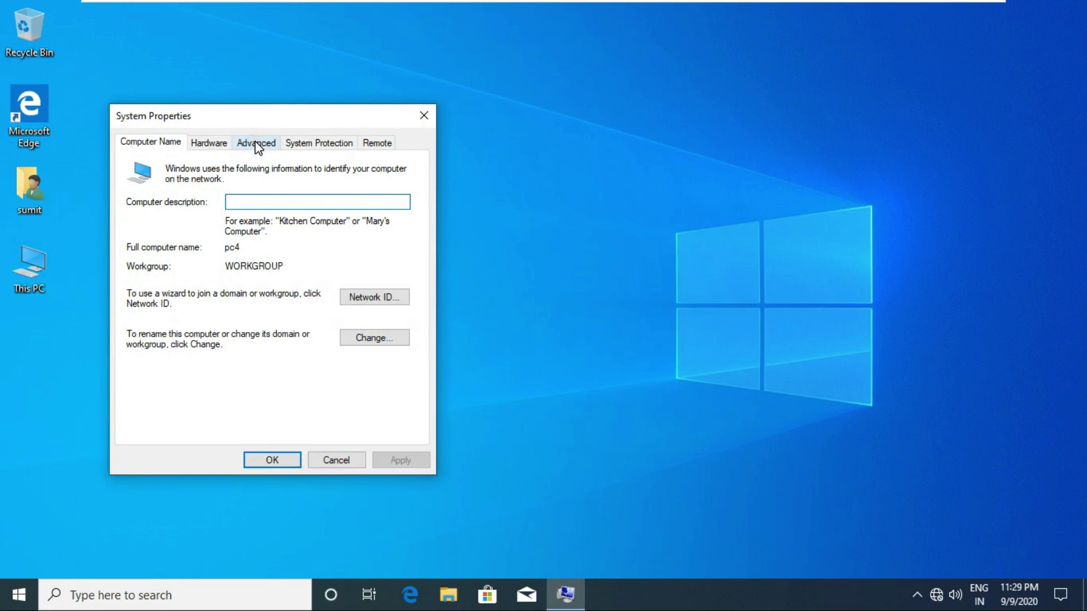
# Check the user's profile type is Roaming in Advanced > User Profiles, then close both dialogs
pyautogui.click(258, 145)
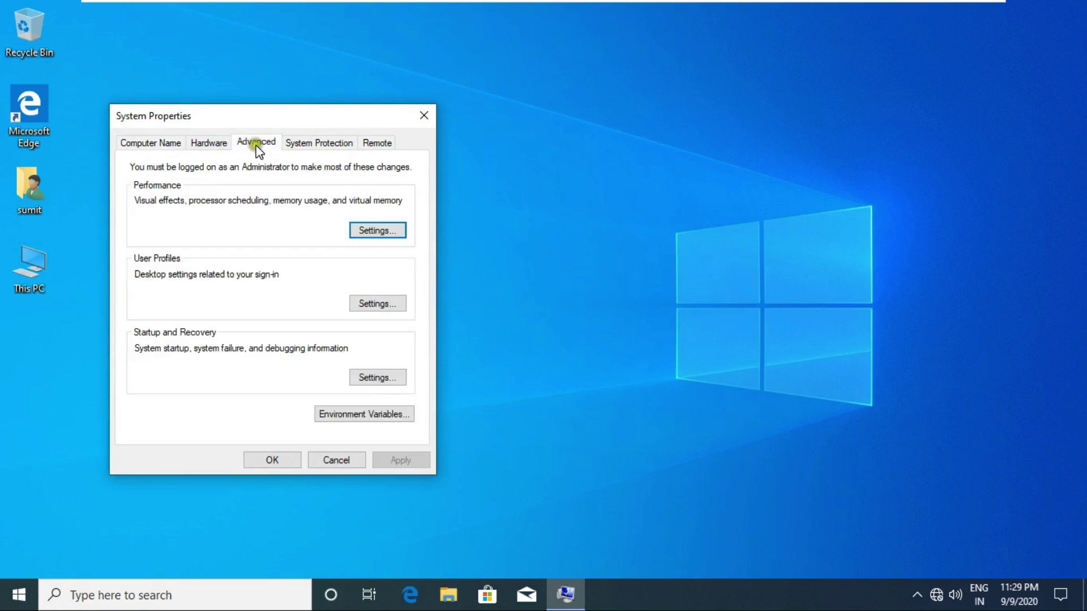
pyautogui.click(378, 306)
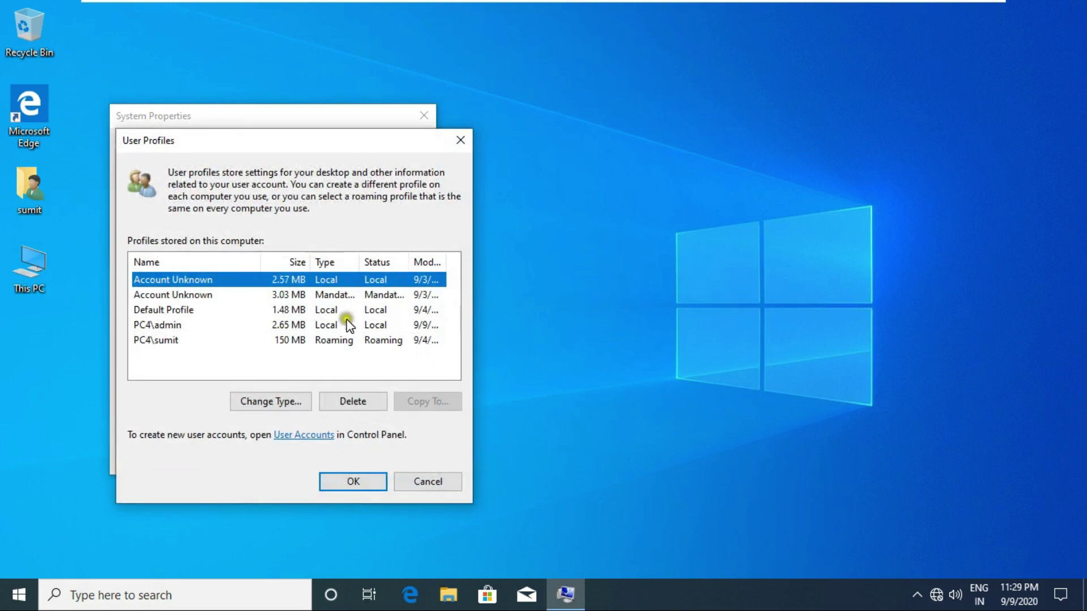
pyautogui.press('End')
pyautogui.moveTo(359, 265); pyautogui.dragTo(397, 264)
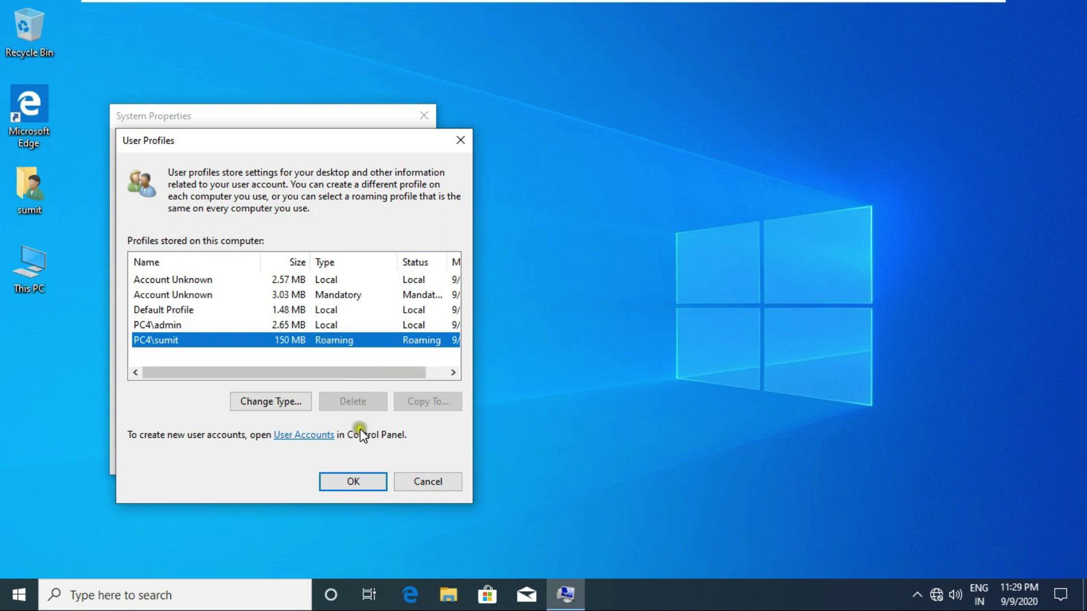
pyautogui.click(358, 479)
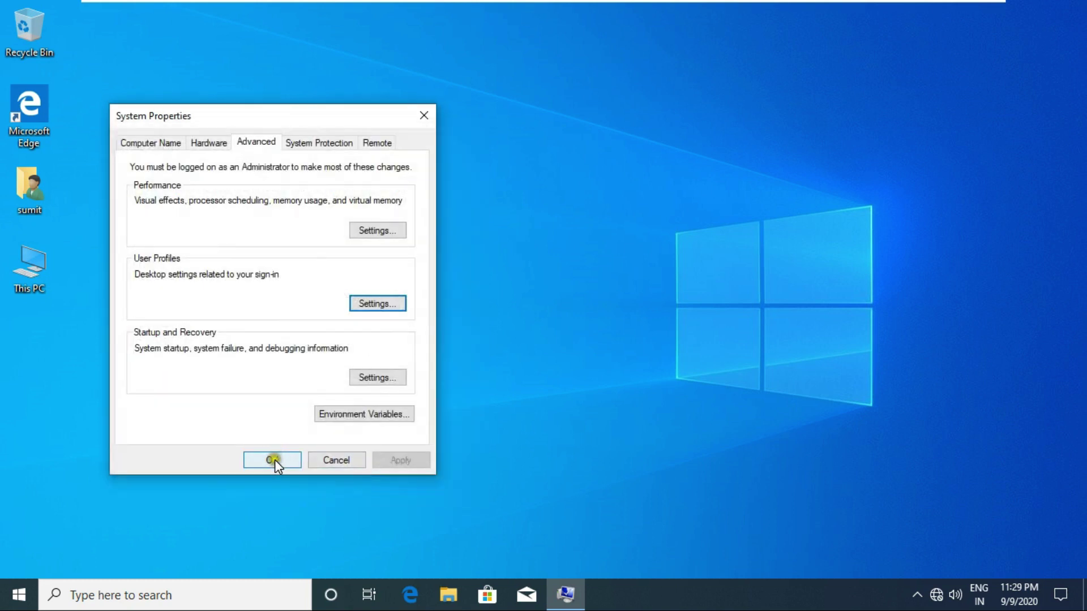
pyautogui.click(274, 460)
pyautogui.rightClick(245, 205)
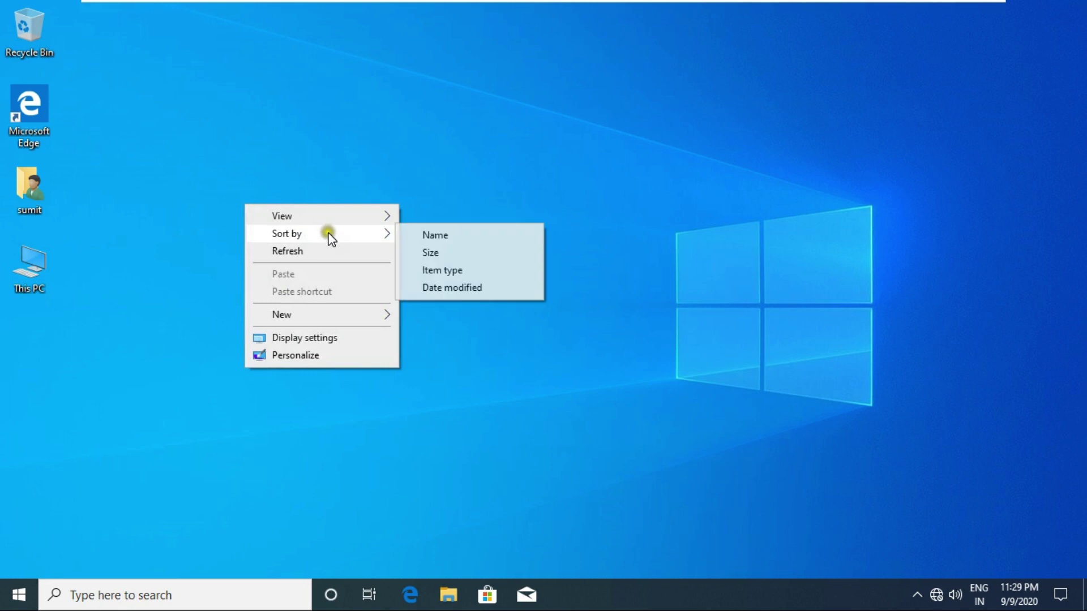
# Create a desktop shortcut named pc4 pointing to the network computer \\pc4
pyautogui.moveTo(354, 311)
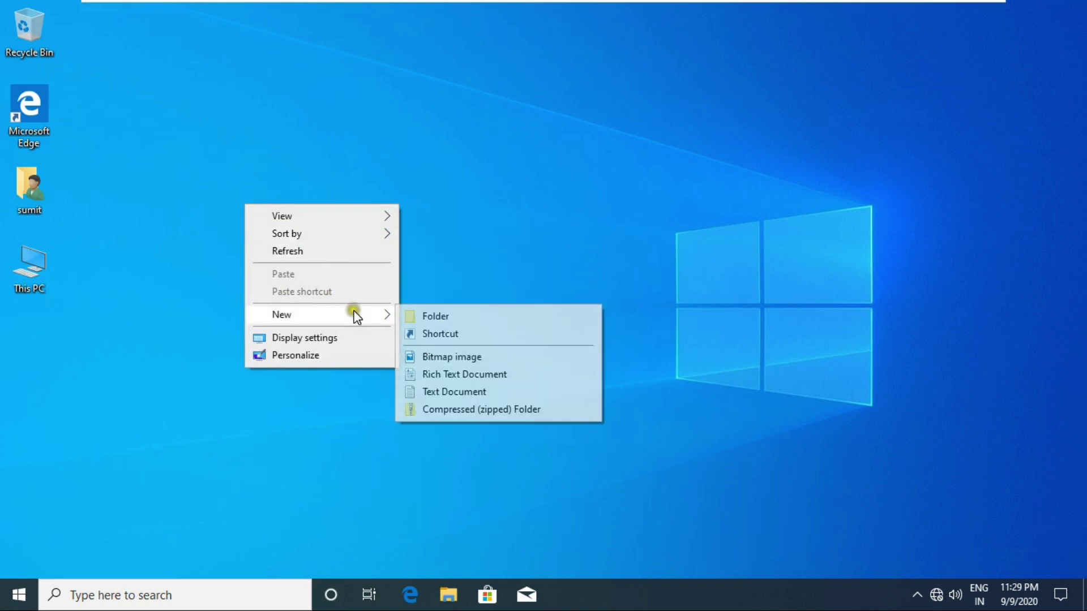
pyautogui.click(430, 333)
pyautogui.write('\\')
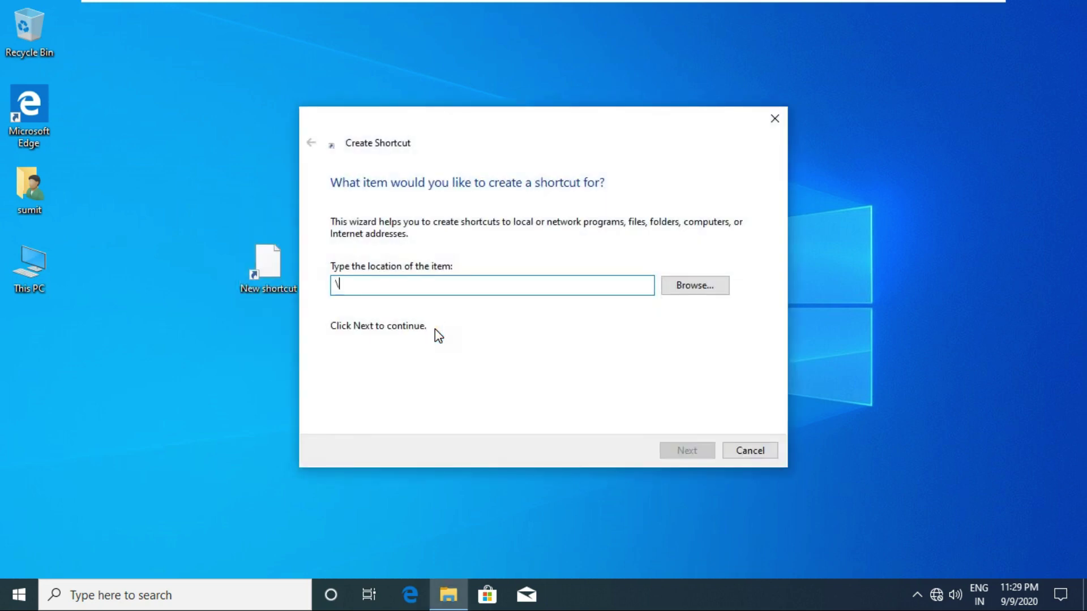
pyautogui.write('\\pc4')
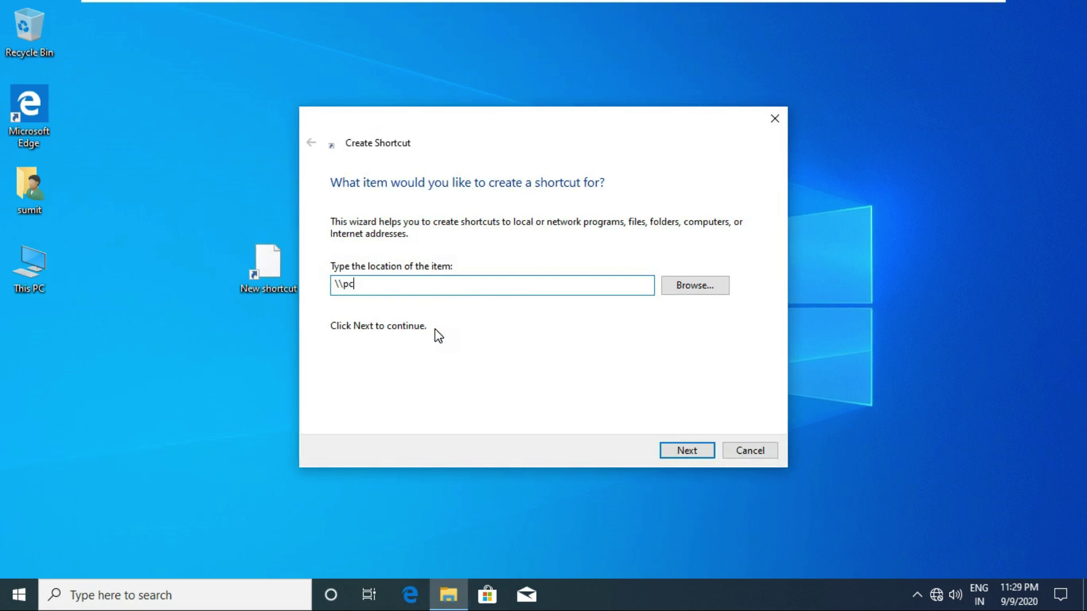
pyautogui.click(435, 351)
pyautogui.click(687, 451)
pyautogui.click(688, 451)
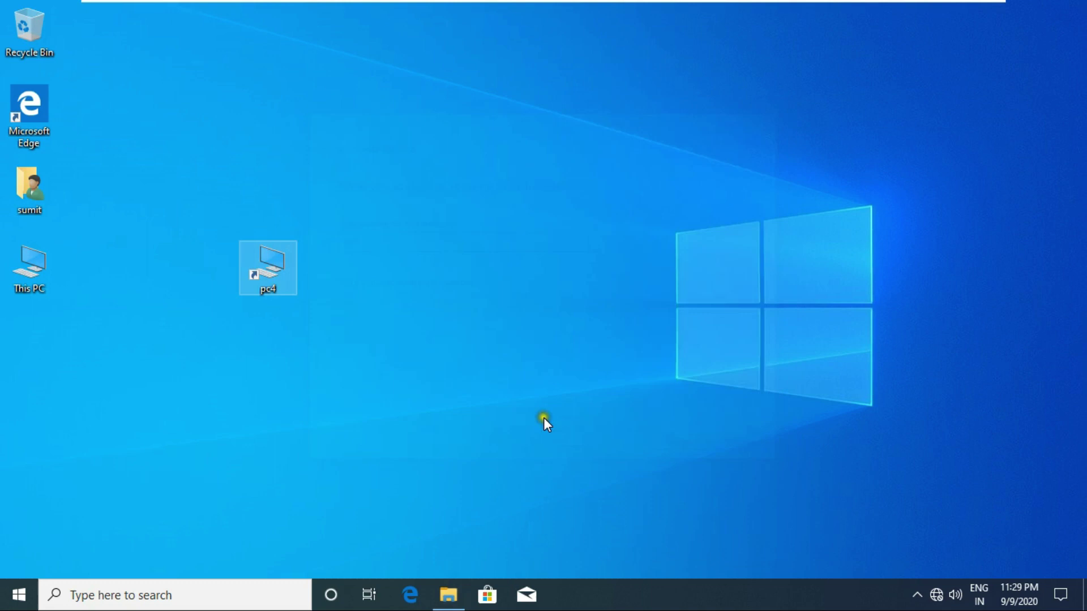
# Turn on Auto arrange icons for the desktop and refresh it
pyautogui.rightClick(385, 241)
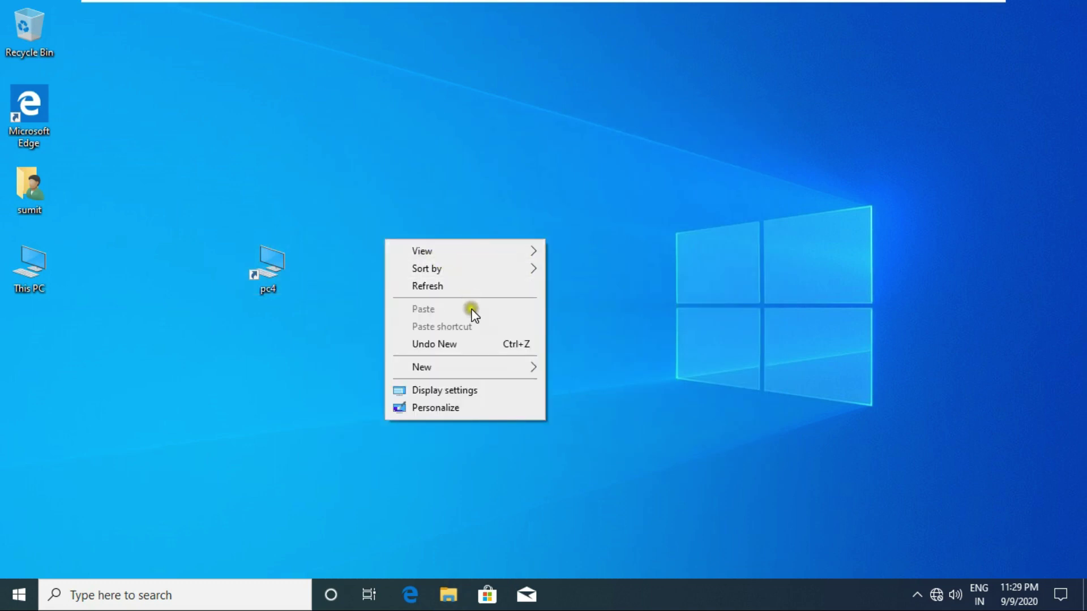
pyautogui.moveTo(508, 253)
pyautogui.click(638, 310)
pyautogui.rightClick(409, 205)
pyautogui.click(459, 252)
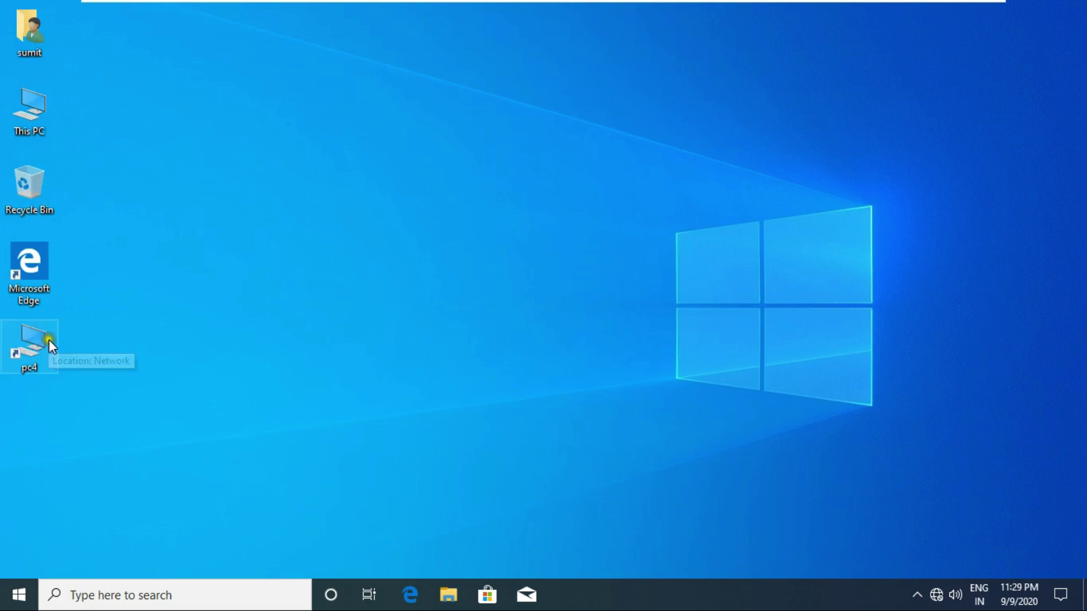
pyautogui.rightClick(14, 603)
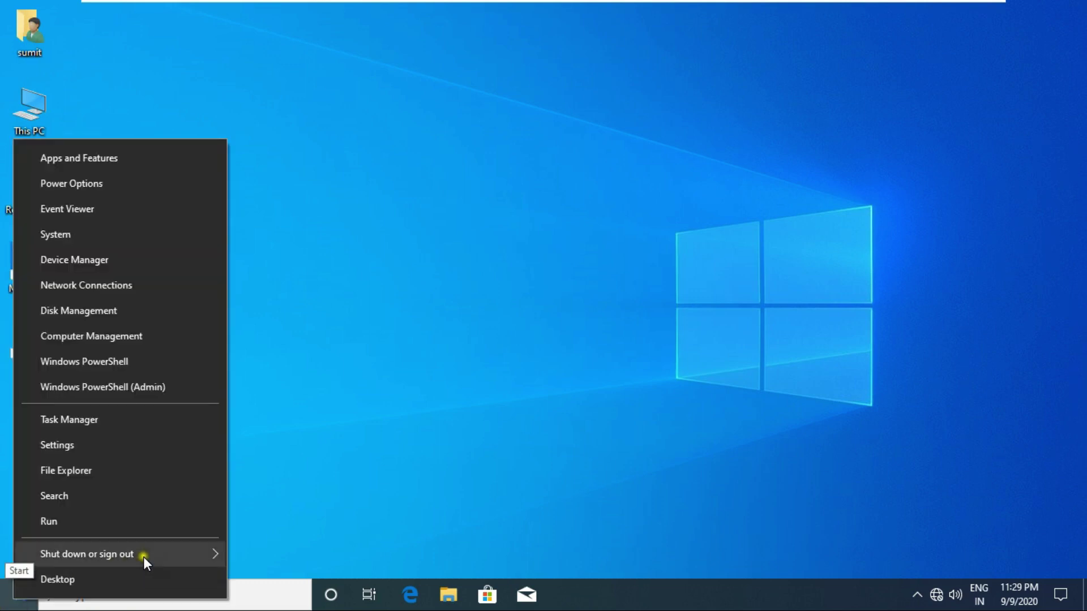
# Sign out, then sign back in as the administrator using the account password
pyautogui.moveTo(168, 556)
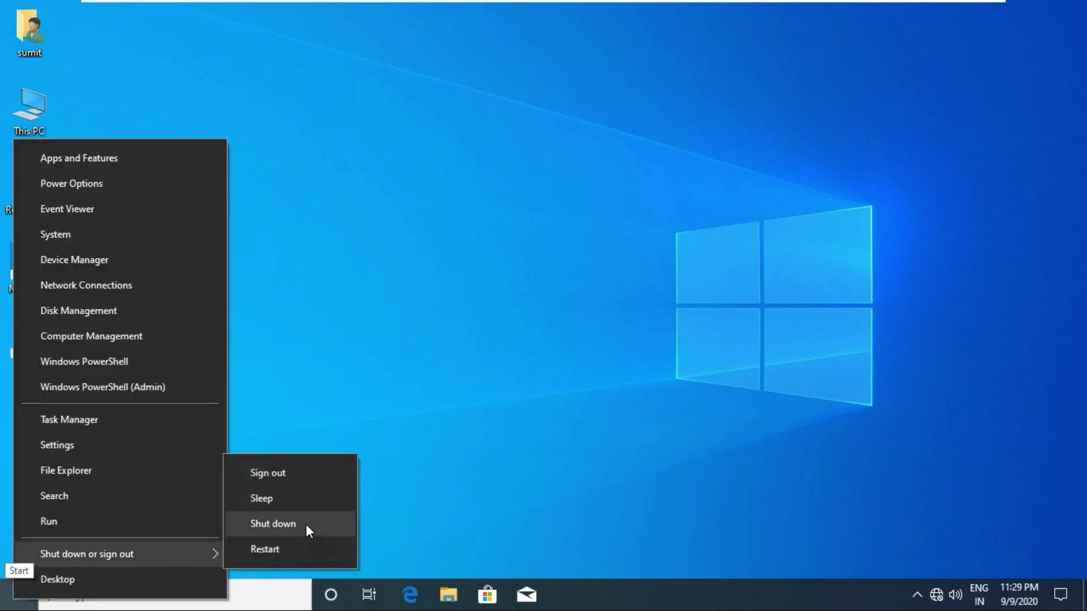
pyautogui.click(310, 475)
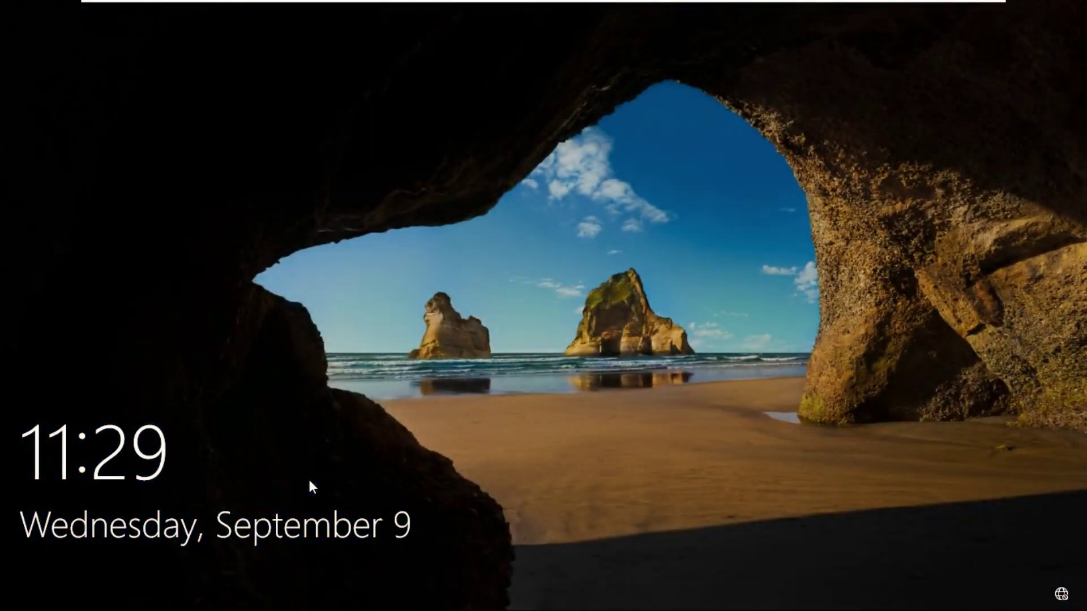
pyautogui.click(548, 418)
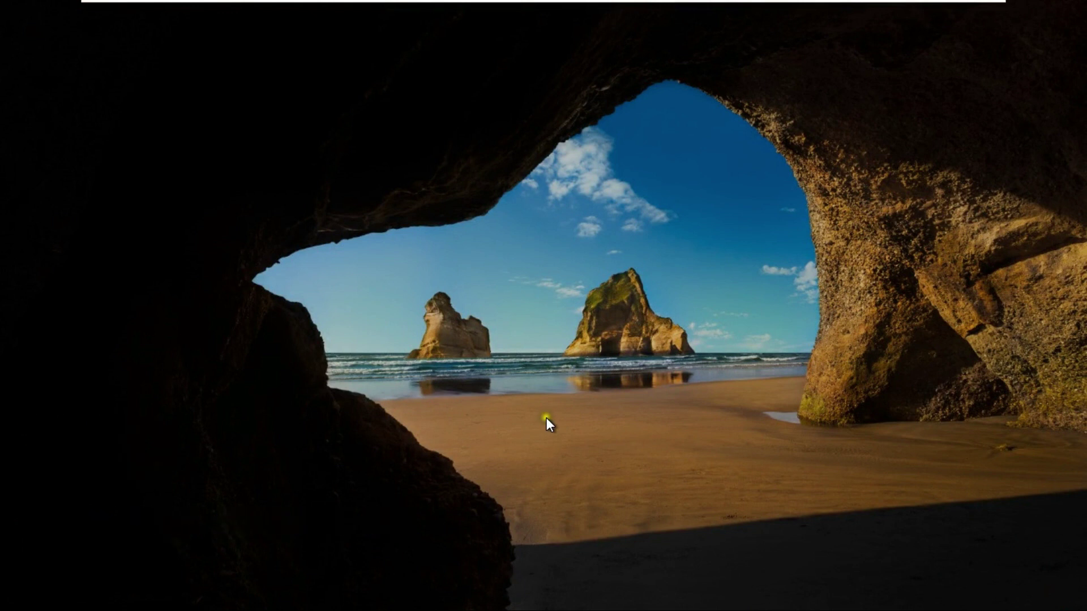
pyautogui.click(91, 563)
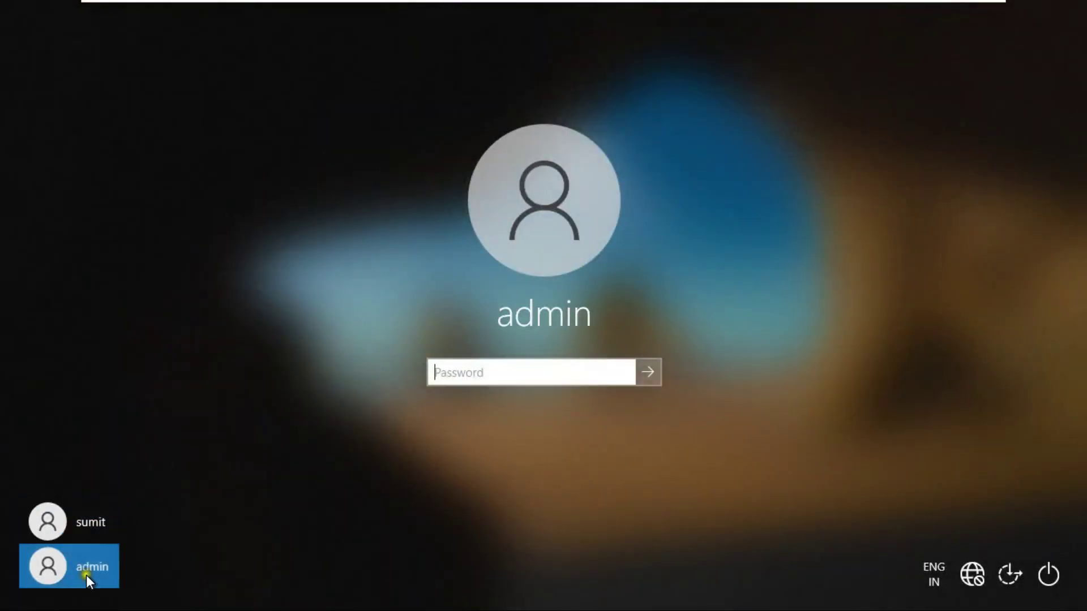
pyautogui.click(477, 365)
pyautogui.write('••')
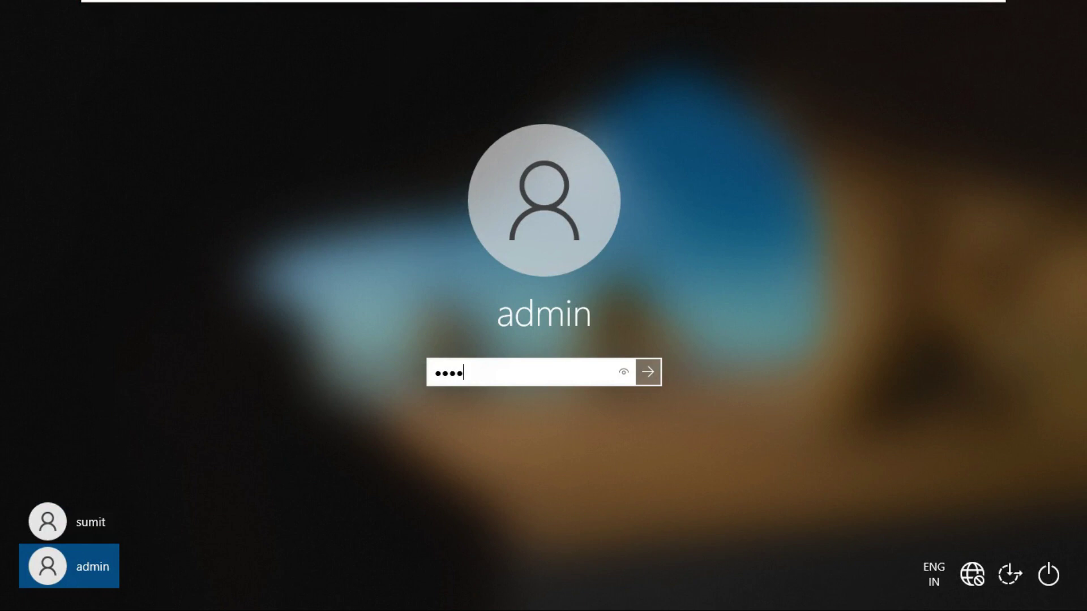
pyautogui.press('Return')
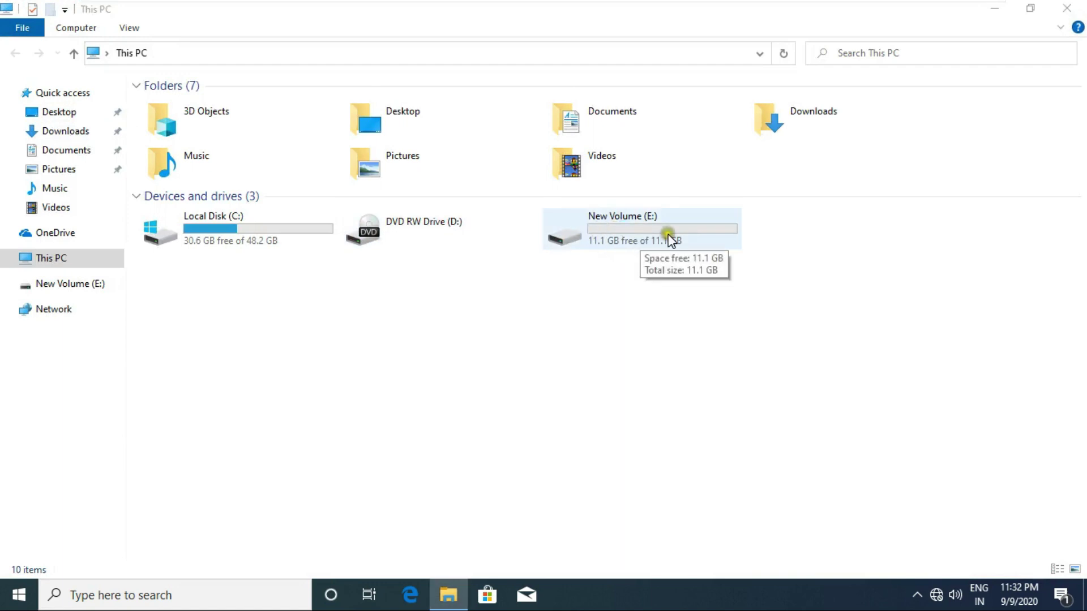
# Open the profile folder on New Volume (E:) and delete the Desktop - Shortcut
pyautogui.doubleClick(633, 224)
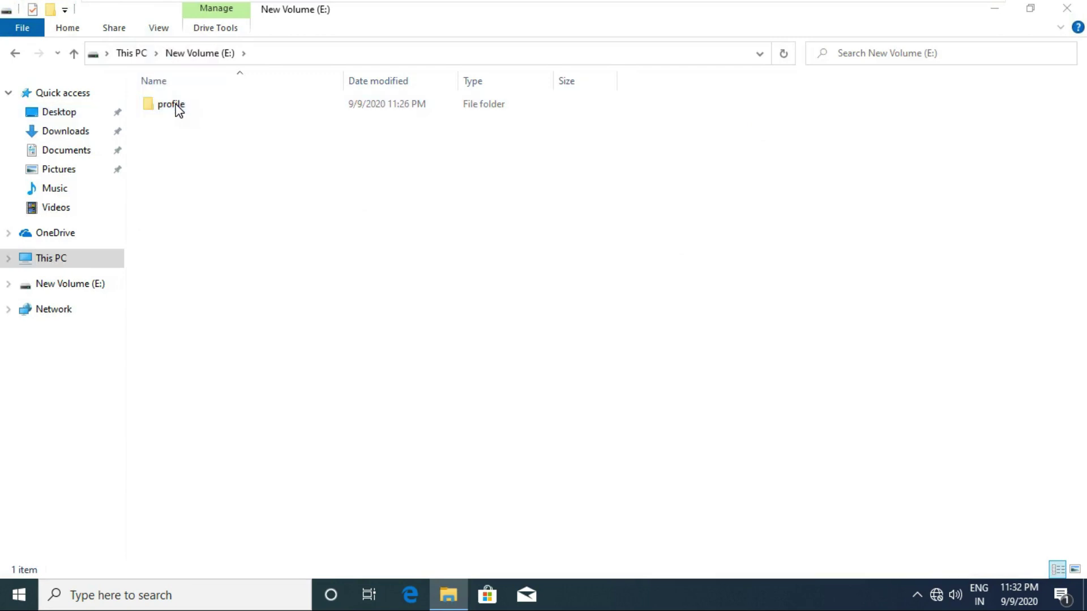
pyautogui.doubleClick(165, 109)
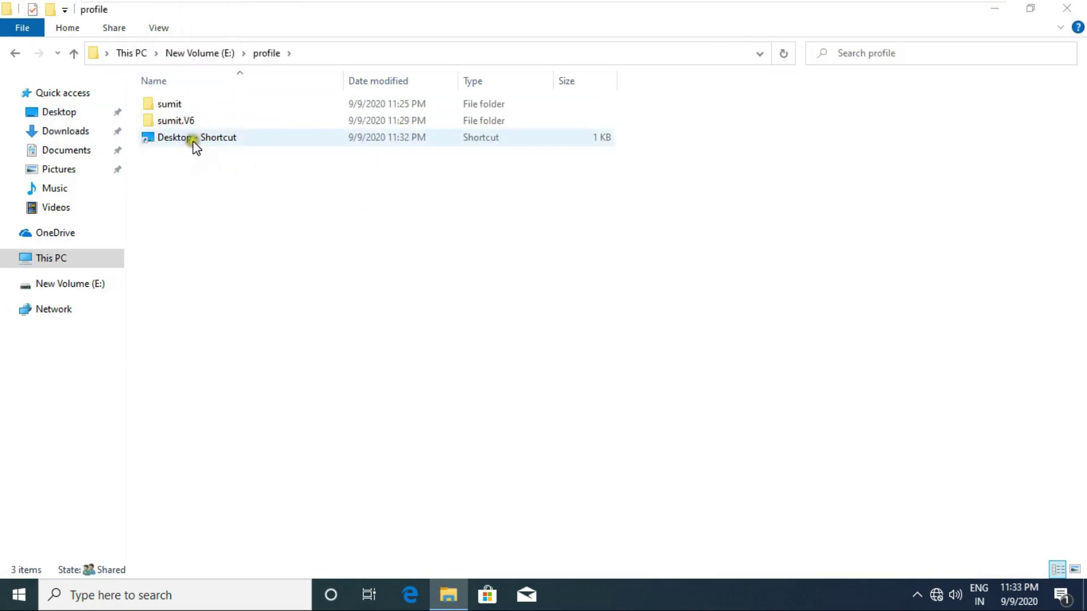
pyautogui.click(193, 142)
pyautogui.rightClick(222, 138)
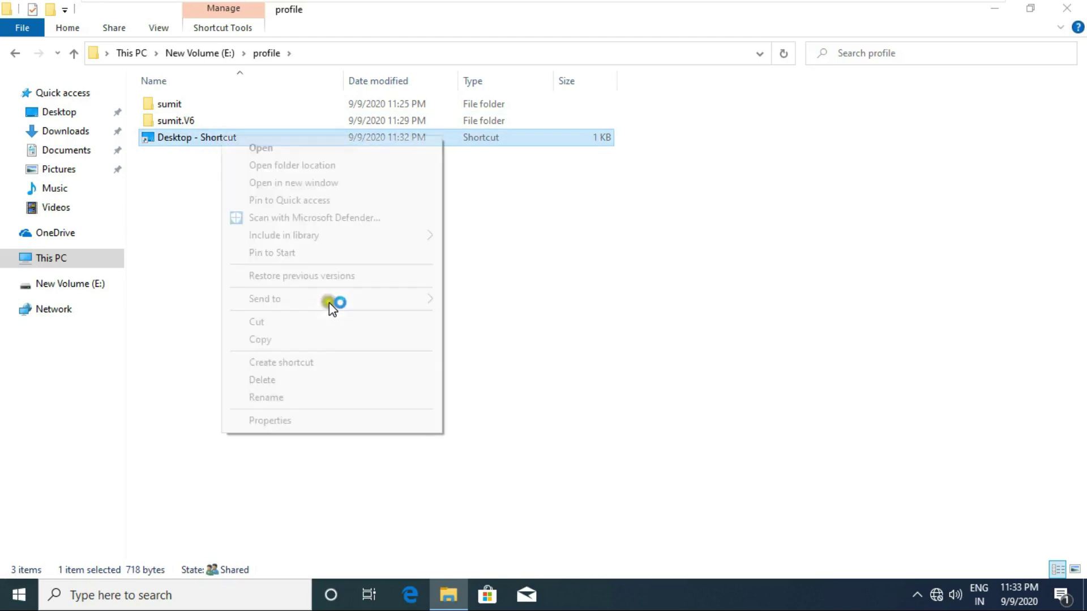
pyautogui.click(315, 378)
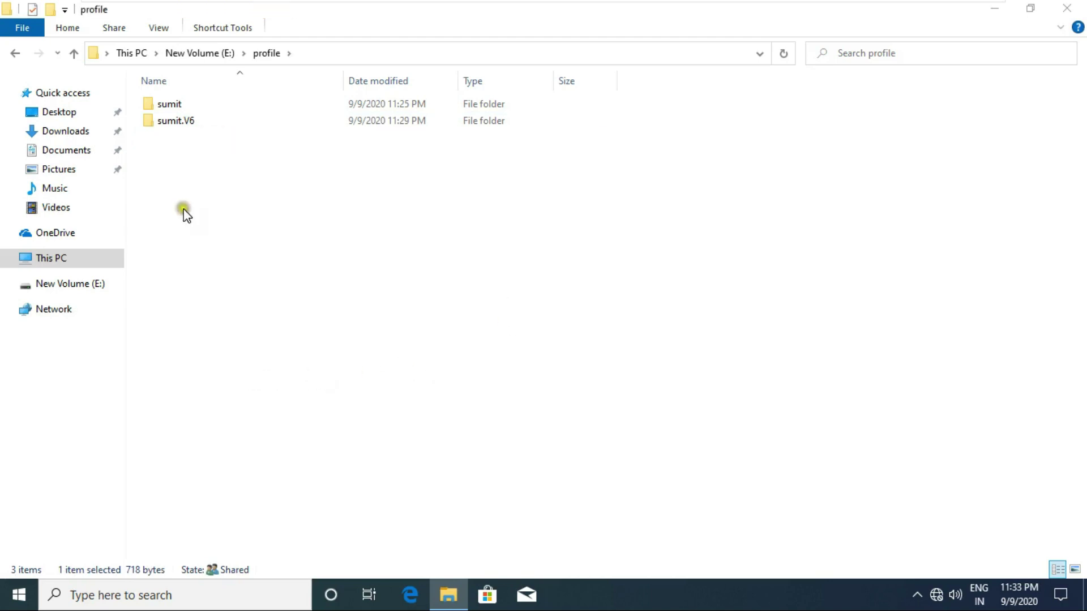
# Open the .V6 roaming-profile folder, granting access when prompted
pyautogui.click(163, 107)
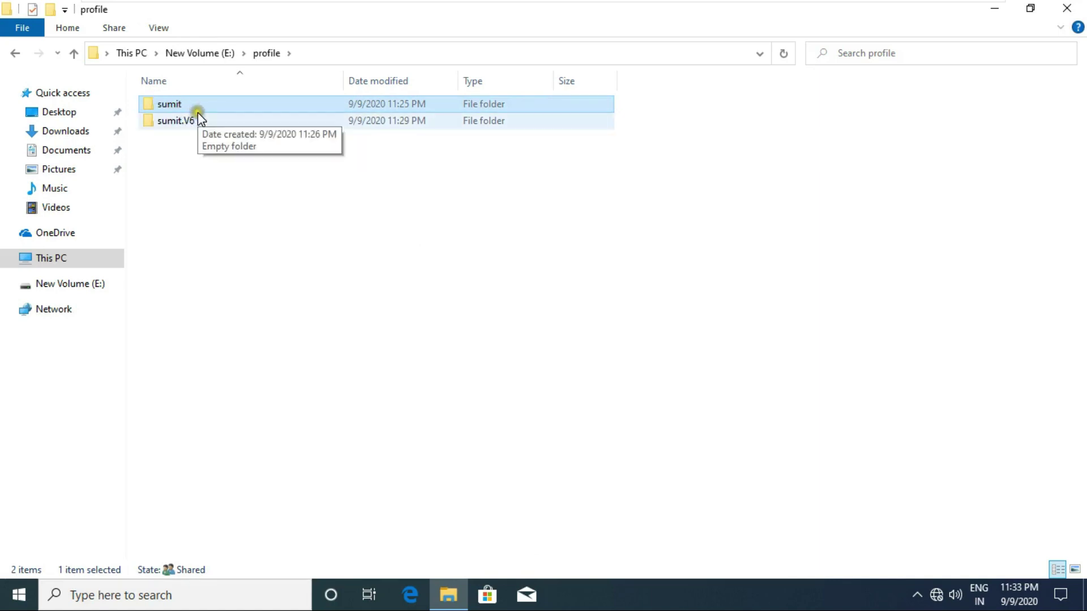
pyautogui.click(175, 120)
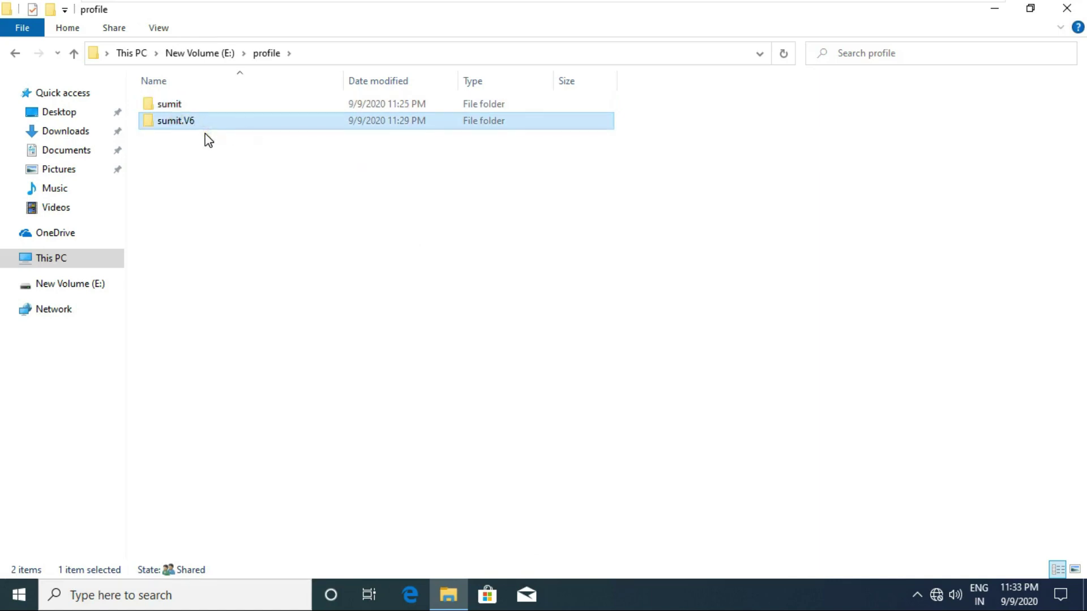
pyautogui.click(186, 120)
pyautogui.doubleClick(189, 122)
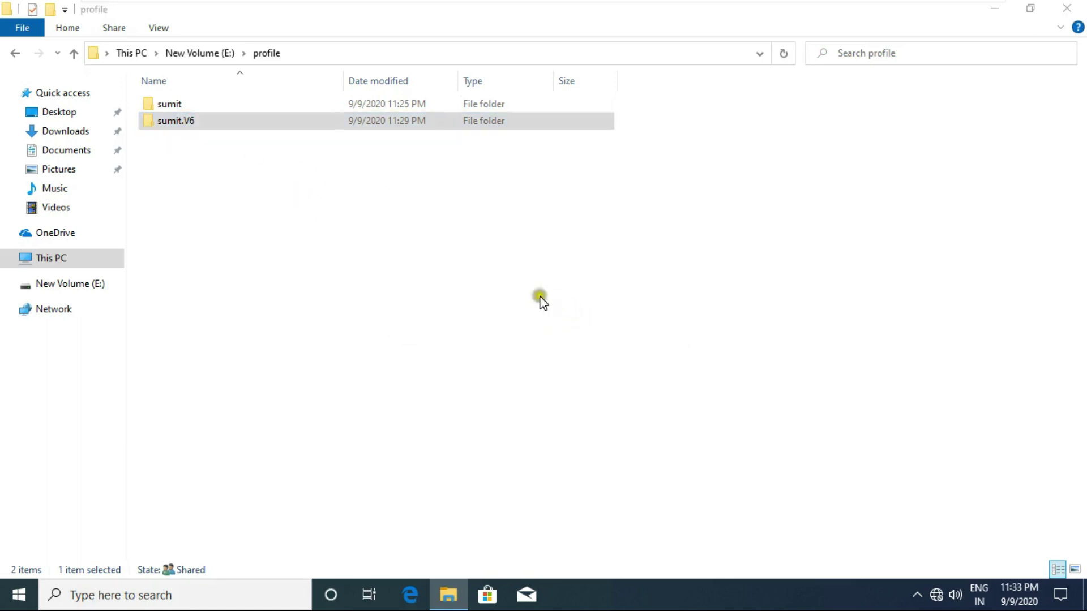
# Dismiss the access-denied message and select the sumit.V6 folder, cancelling an accidental rename
pyautogui.click(643, 318)
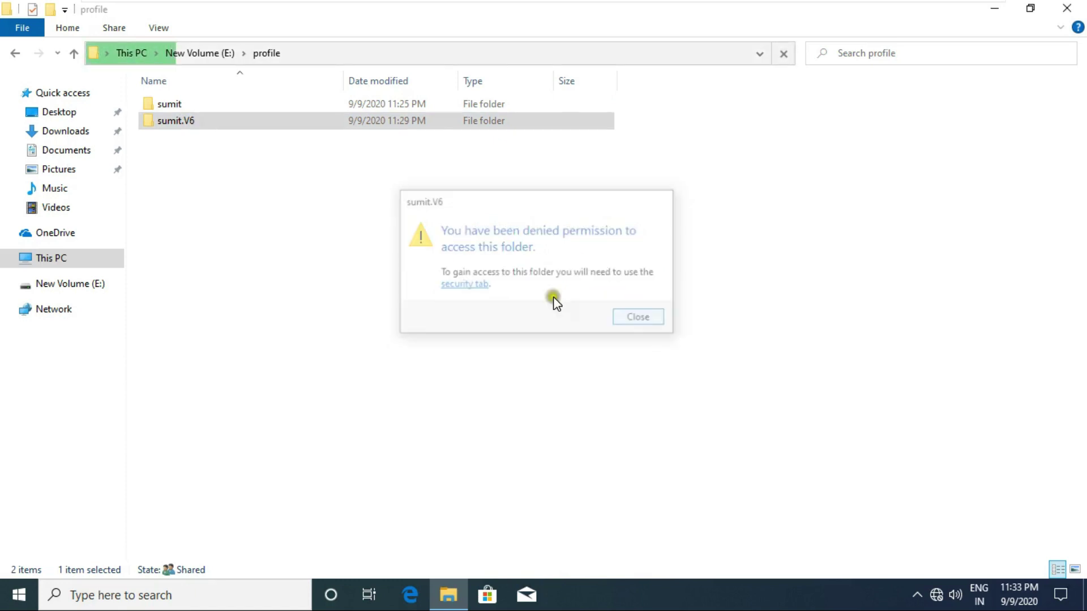
pyautogui.click(189, 123)
pyautogui.click(211, 167)
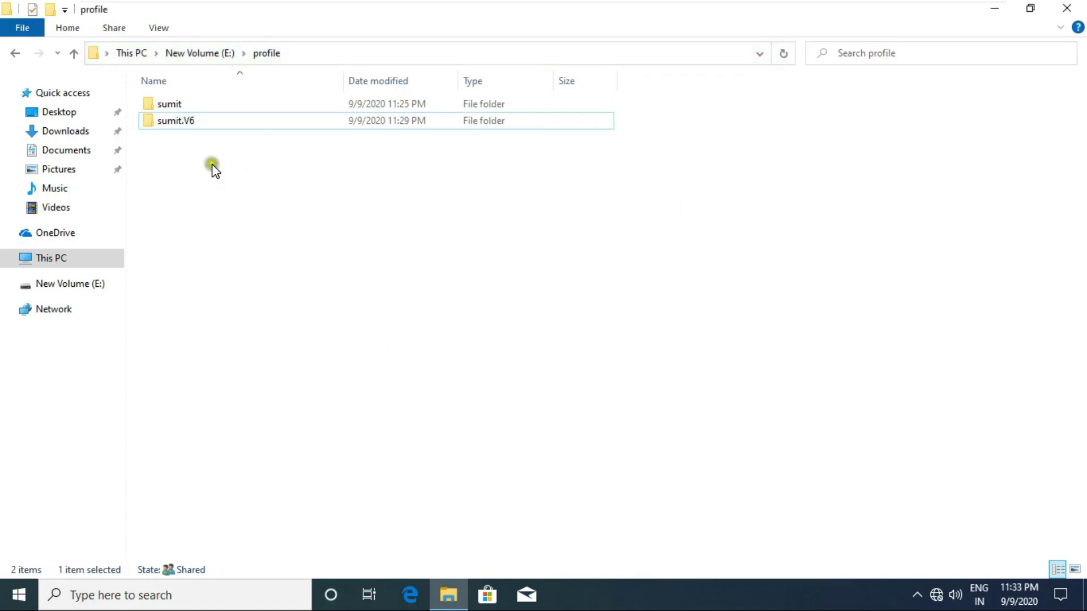
pyautogui.click(186, 128)
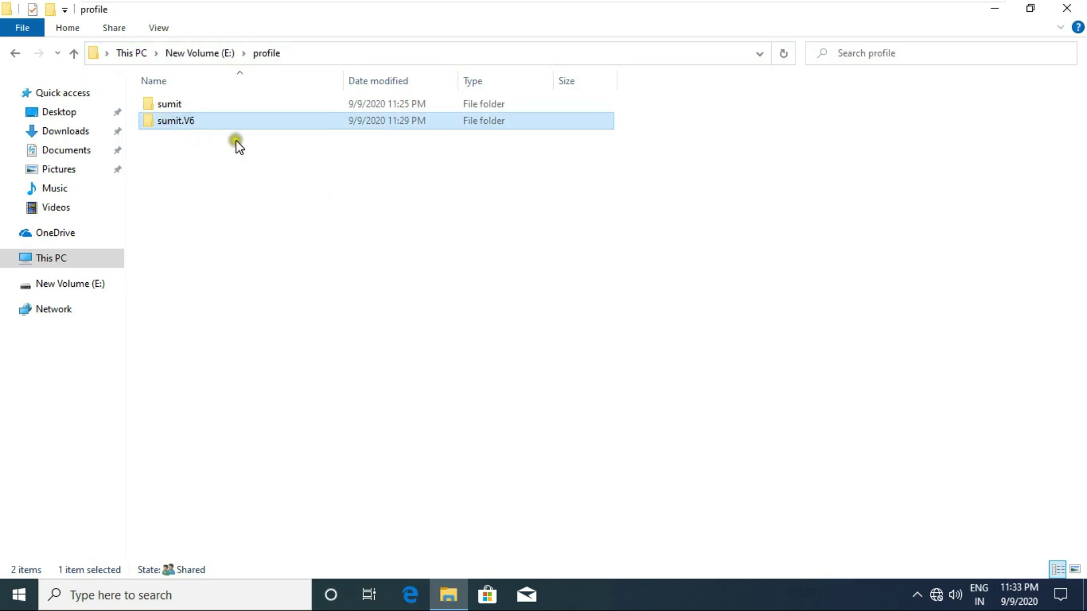
# Open the Advanced Security Settings of sumit.V6 and start changing its owner
pyautogui.rightClick(187, 122)
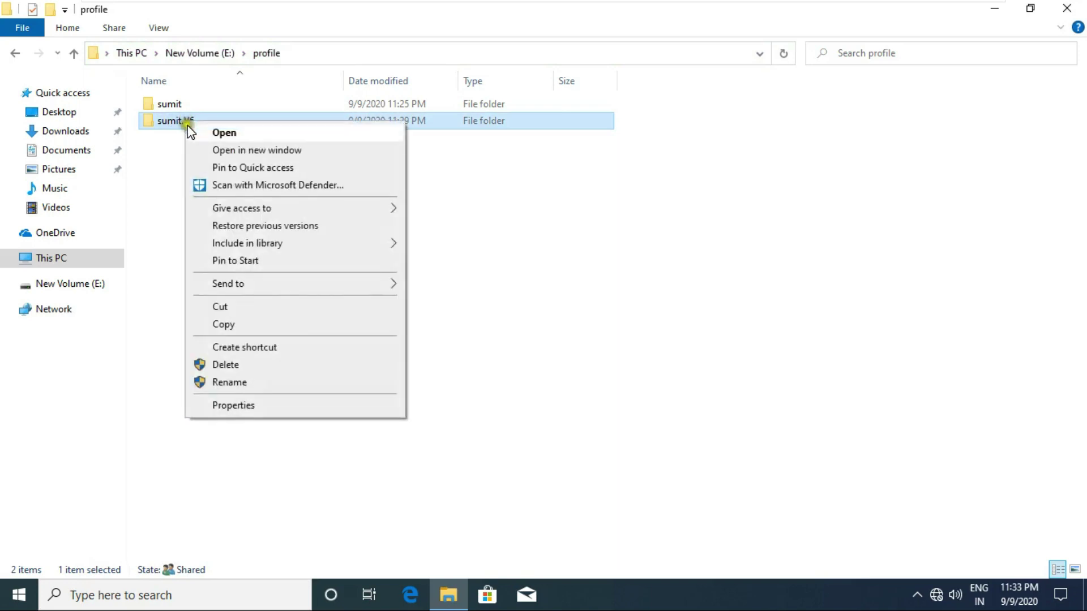
pyautogui.click(233, 405)
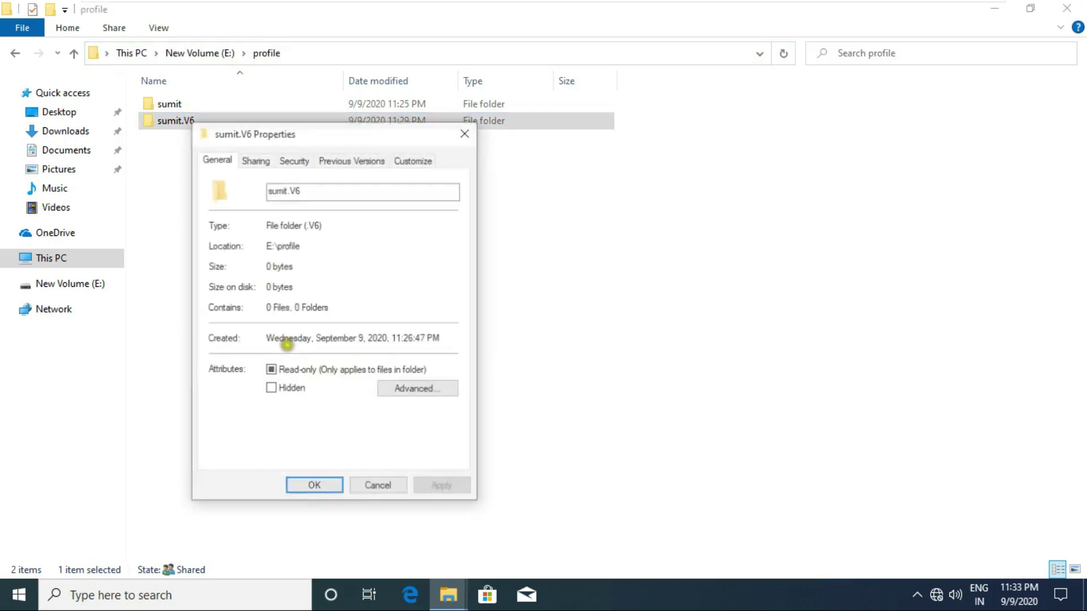
pyautogui.click(293, 160)
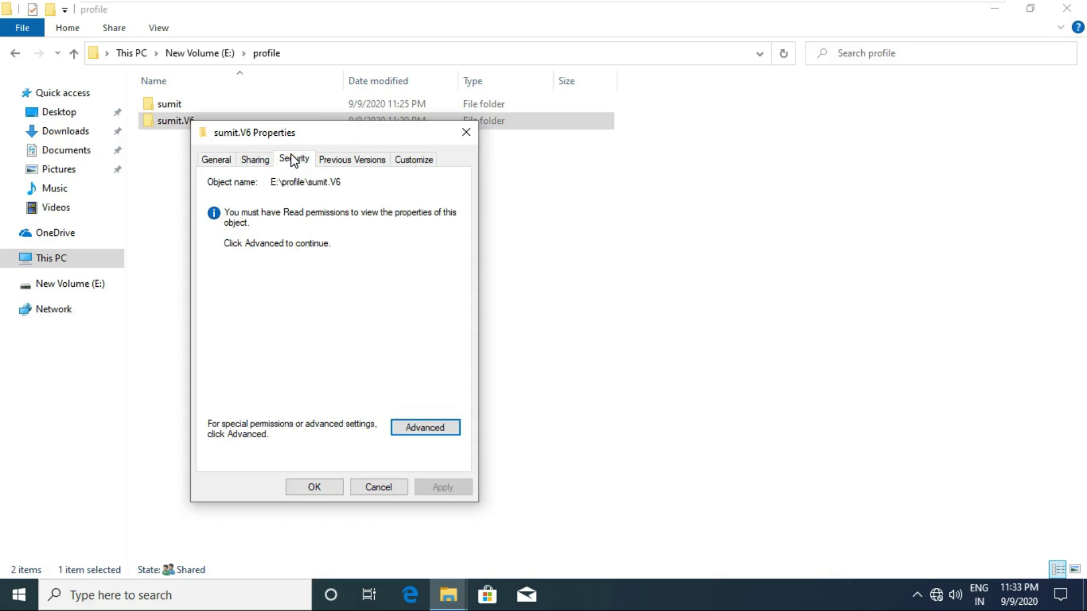
pyautogui.click(412, 434)
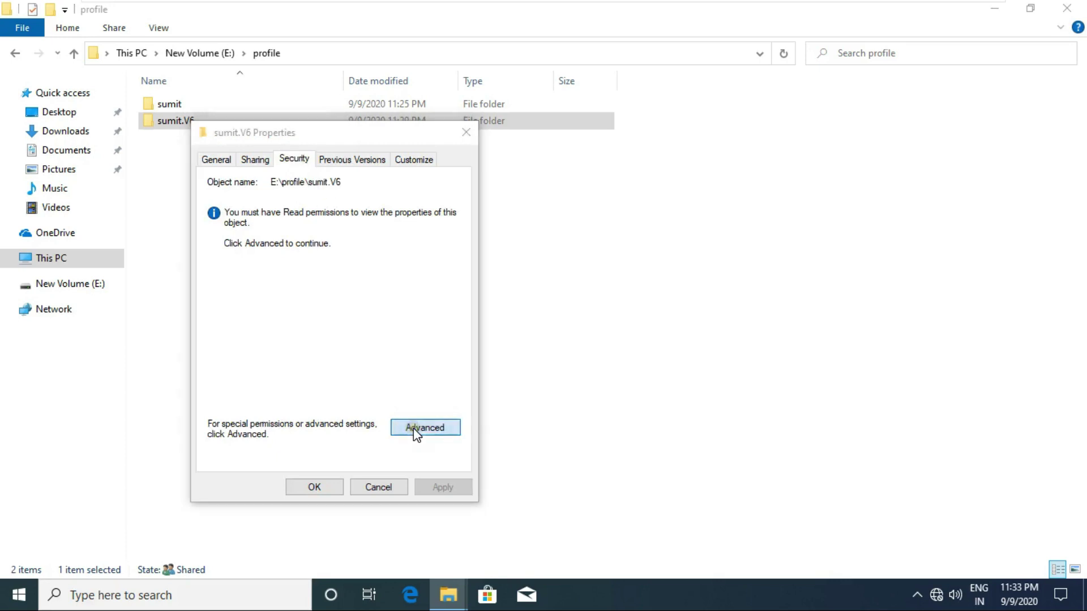
pyautogui.click(542, 124)
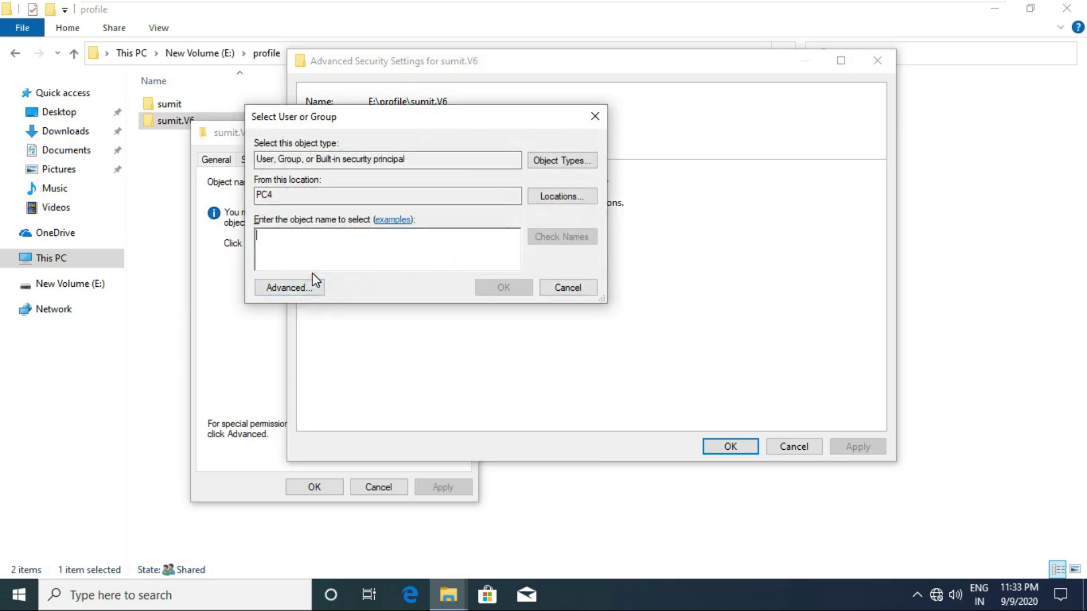
# Enter admin as the new owner, resolved to PC4\admin, and confirm it
pyautogui.write('administrat')
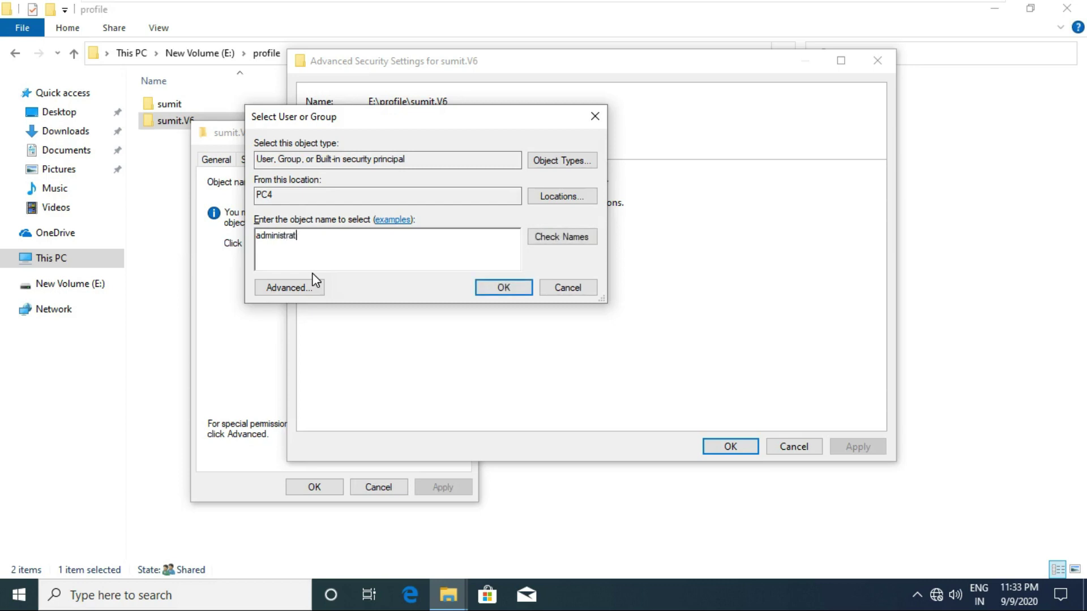
pyautogui.press('BackSpace')
pyautogui.press('BackSpace')
pyautogui.press('BackSpace')
pyautogui.write('admin')
pyautogui.click(556, 236)
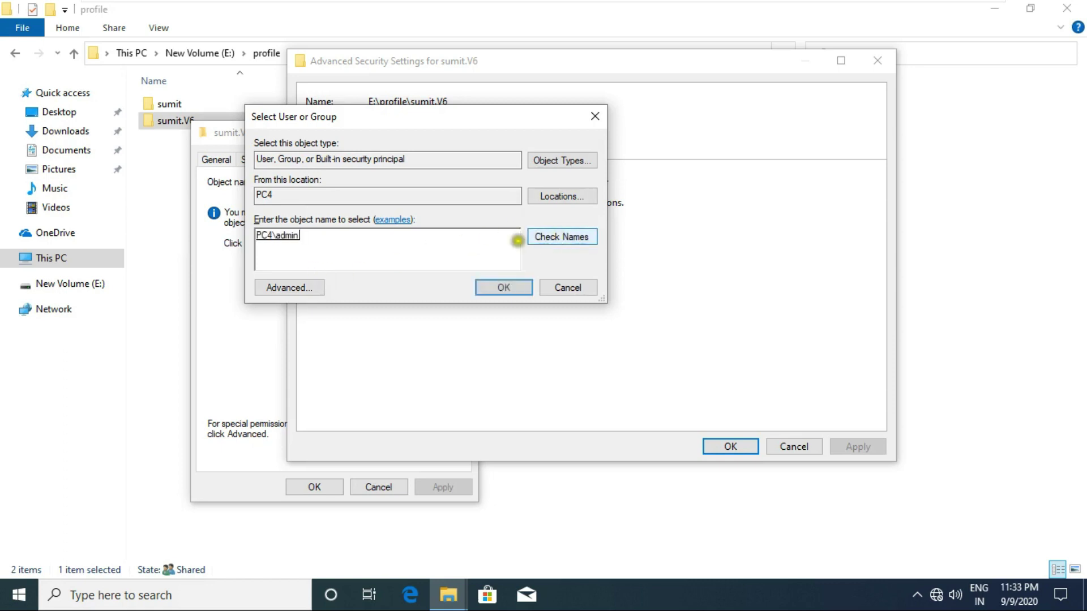
pyautogui.click(496, 290)
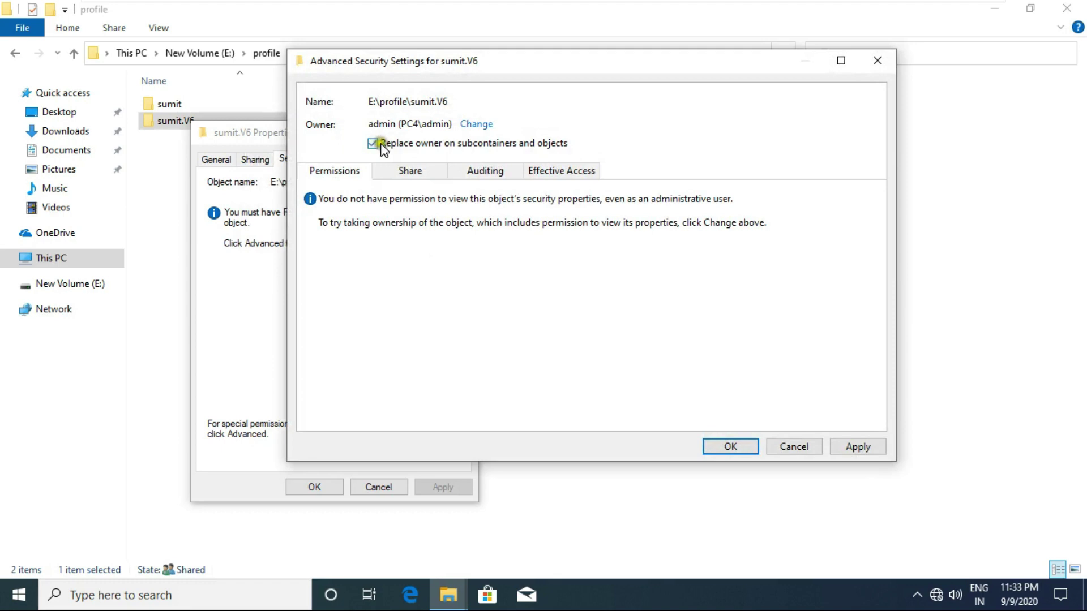
# Apply the admin ownership change, confirm the prompts, and close Advanced Security Settings
pyautogui.click(856, 446)
pyautogui.click(602, 363)
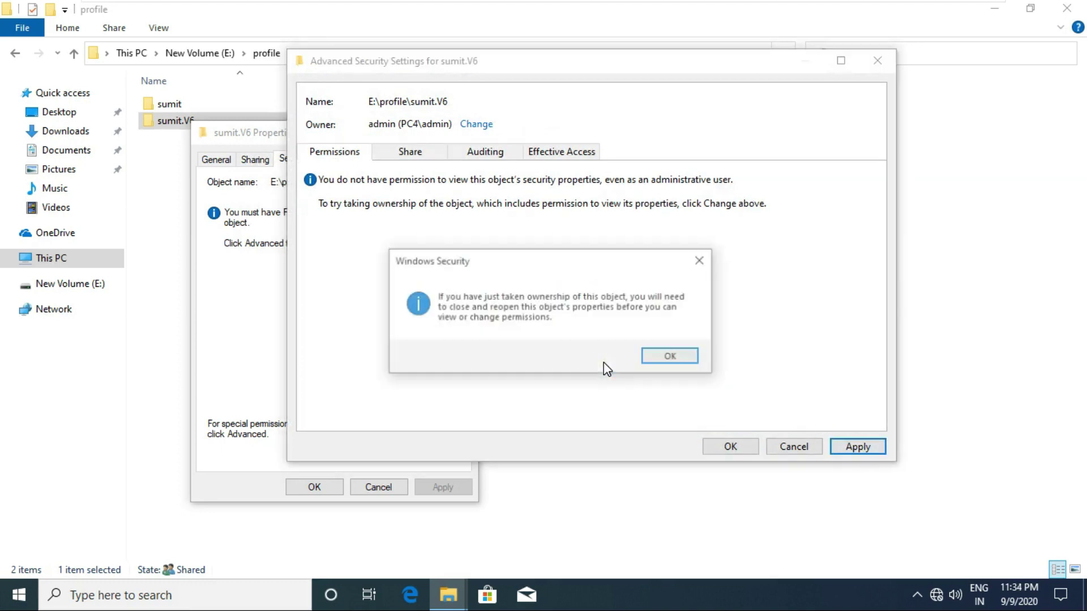
pyautogui.click(673, 367)
pyautogui.click(730, 447)
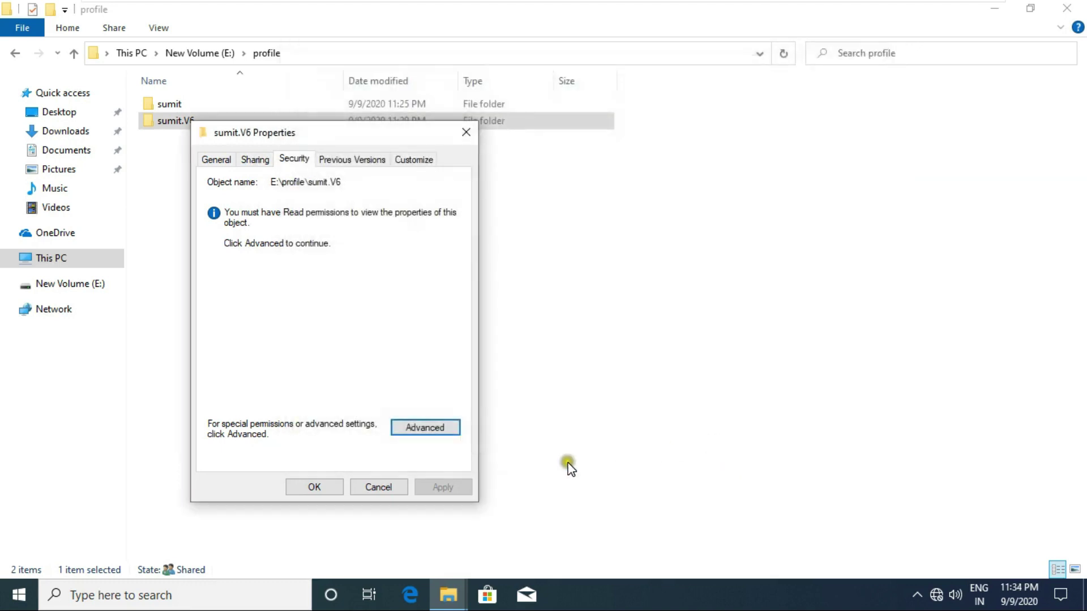
# Close the properties, open the sumit.V6 folder, and bring up Folder Options on the View tab
pyautogui.click(313, 487)
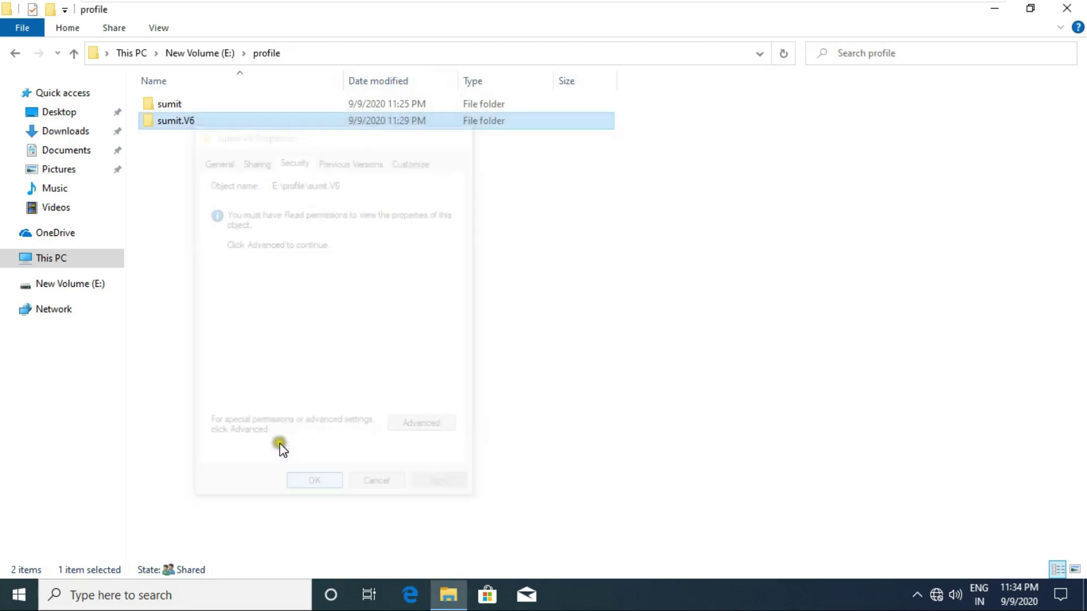
pyautogui.doubleClick(171, 122)
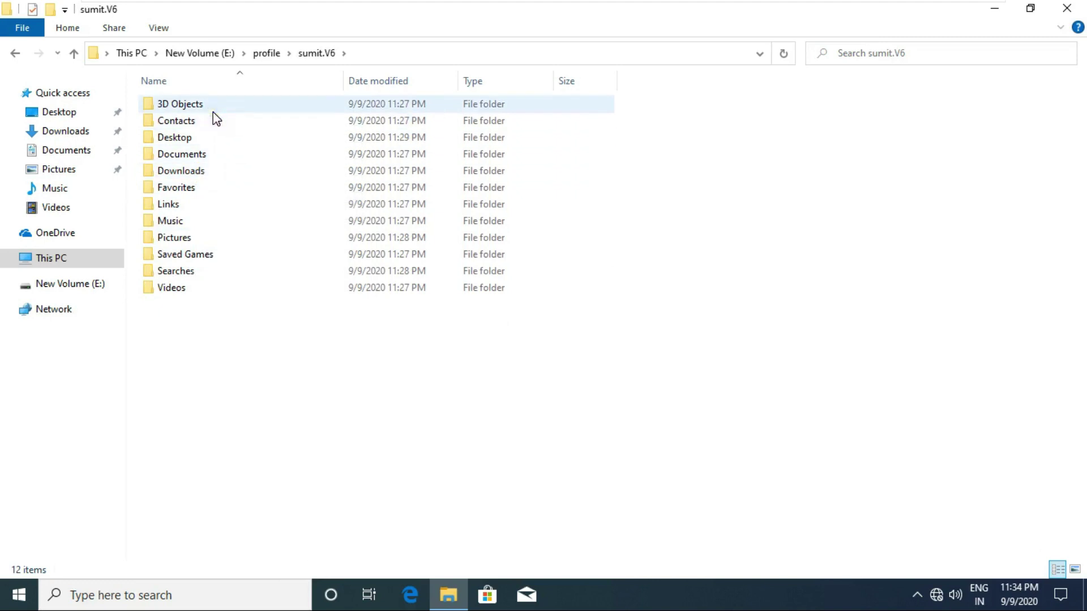
pyautogui.click(161, 28)
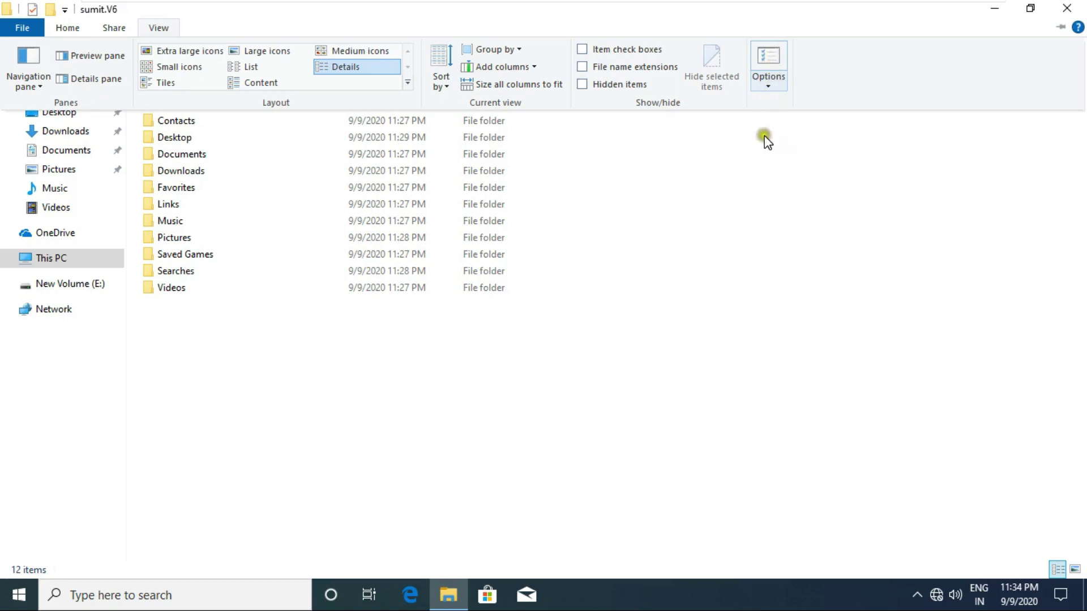
pyautogui.click(773, 88)
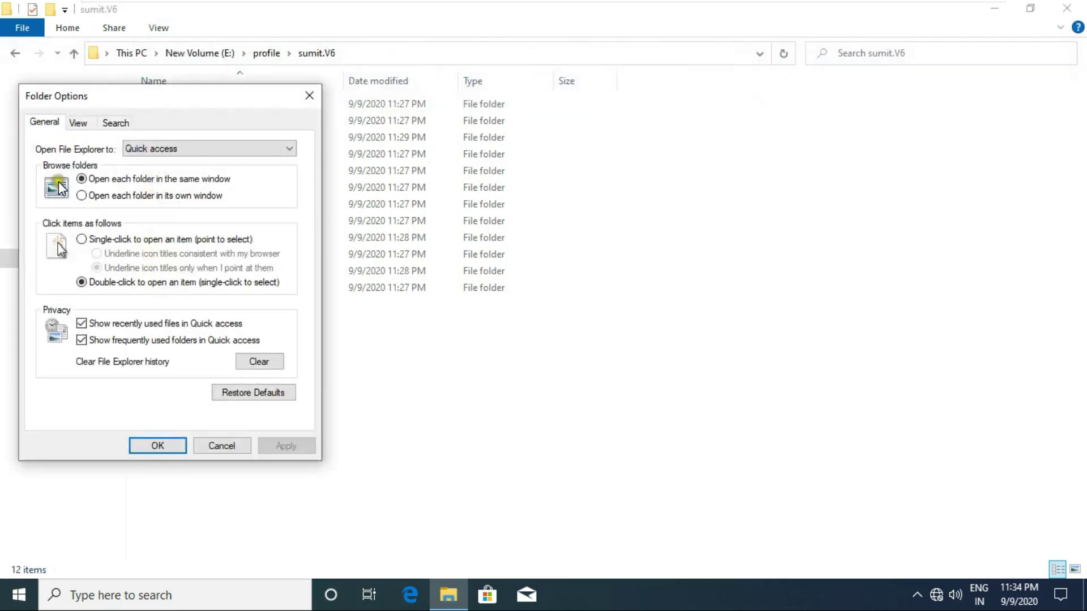
pyautogui.click(78, 123)
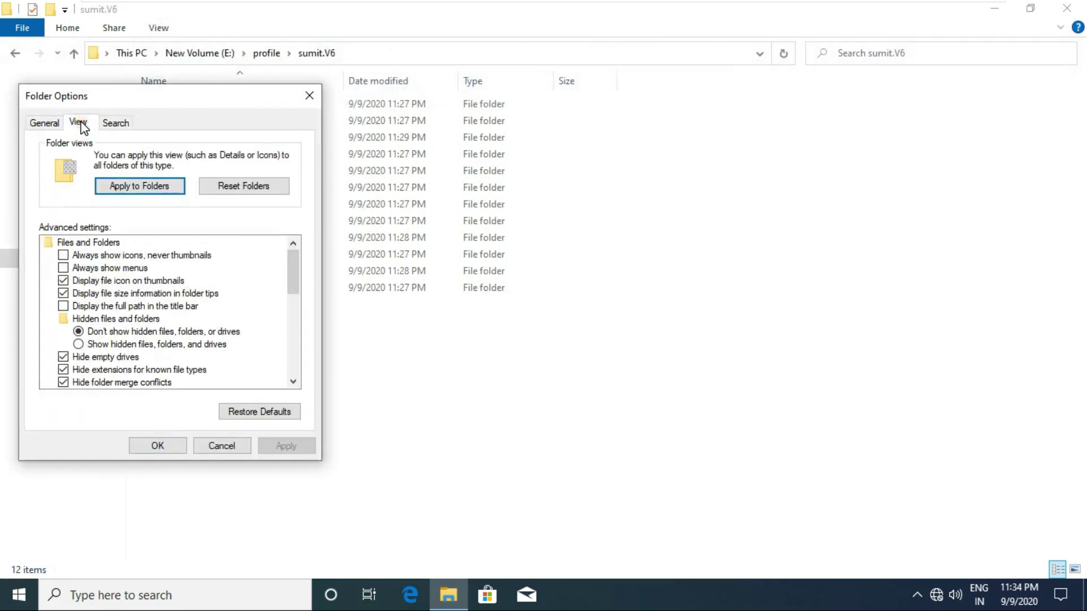
# Show hidden files and stop hiding protected operating system files, accepting the warning
pyautogui.click(79, 344)
pyautogui.moveTo(294, 285); pyautogui.dragTo(268, 303)
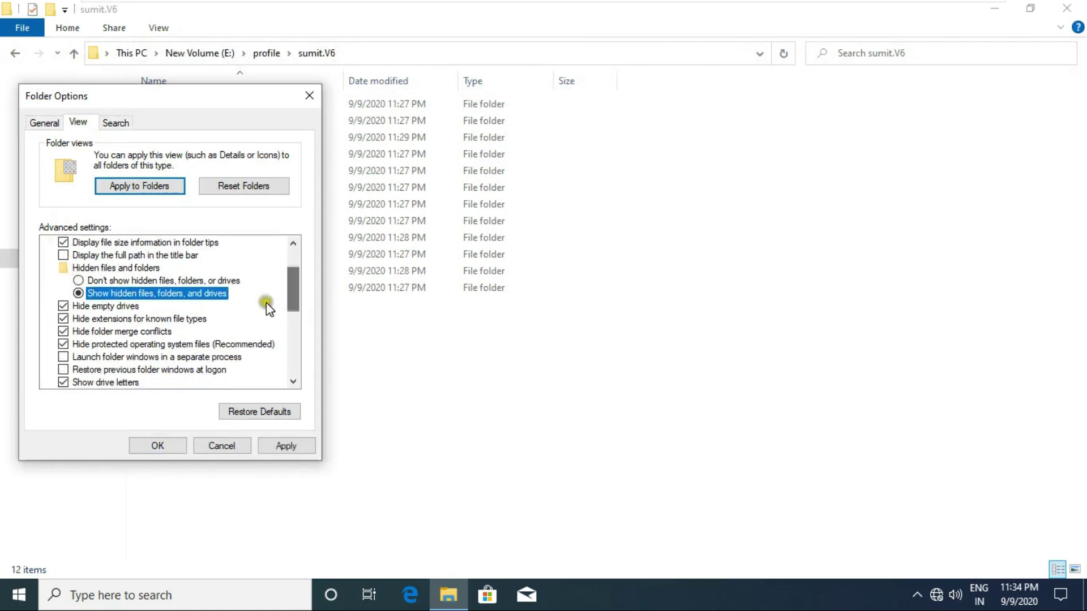
pyautogui.click(62, 344)
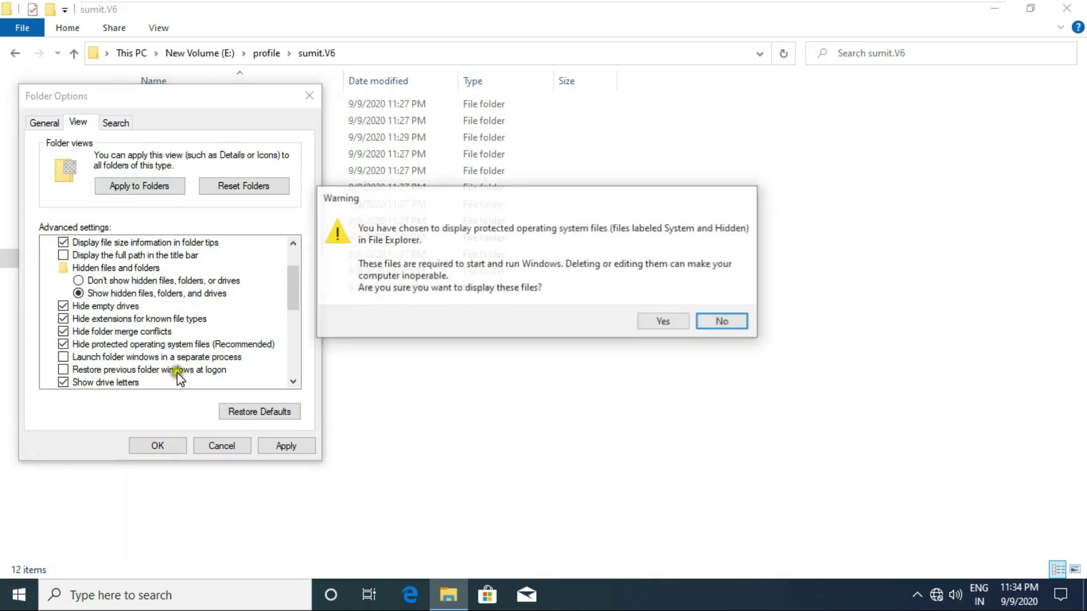
pyautogui.click(656, 321)
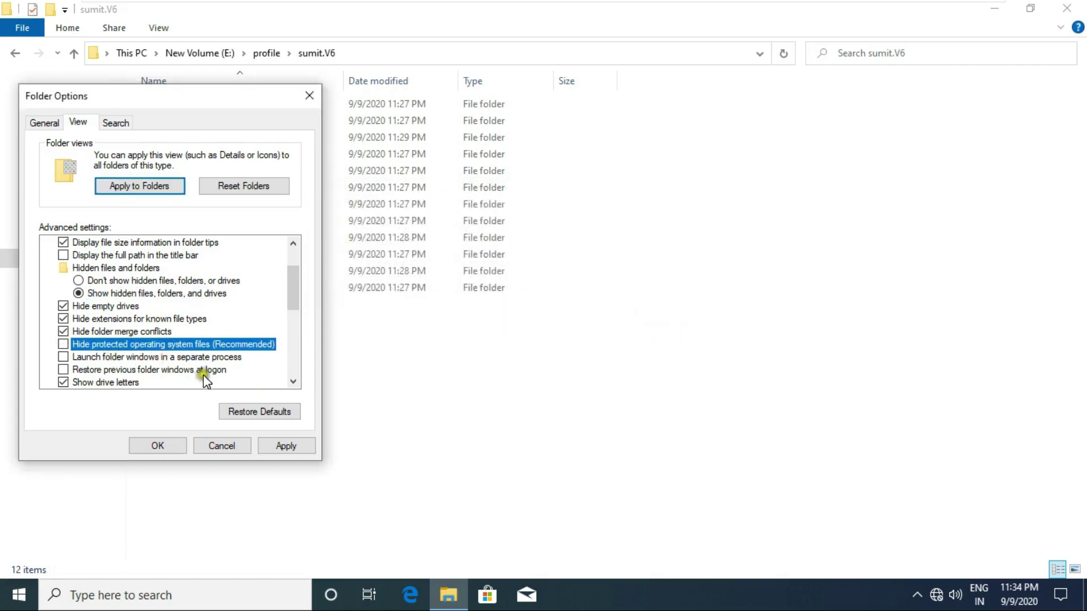
pyautogui.click(282, 446)
pyautogui.click(158, 446)
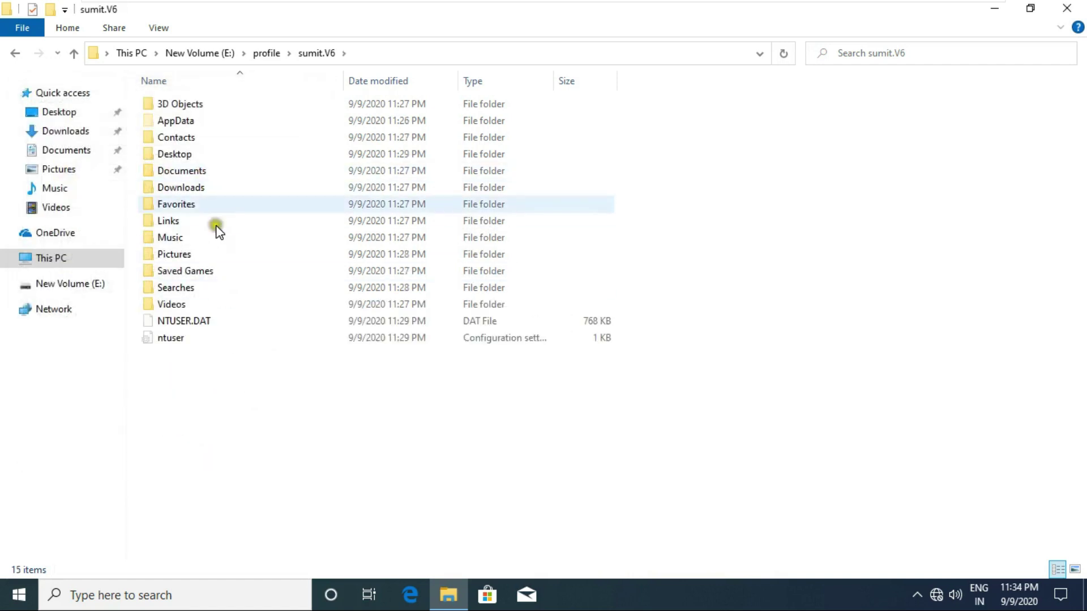
pyautogui.click(193, 321)
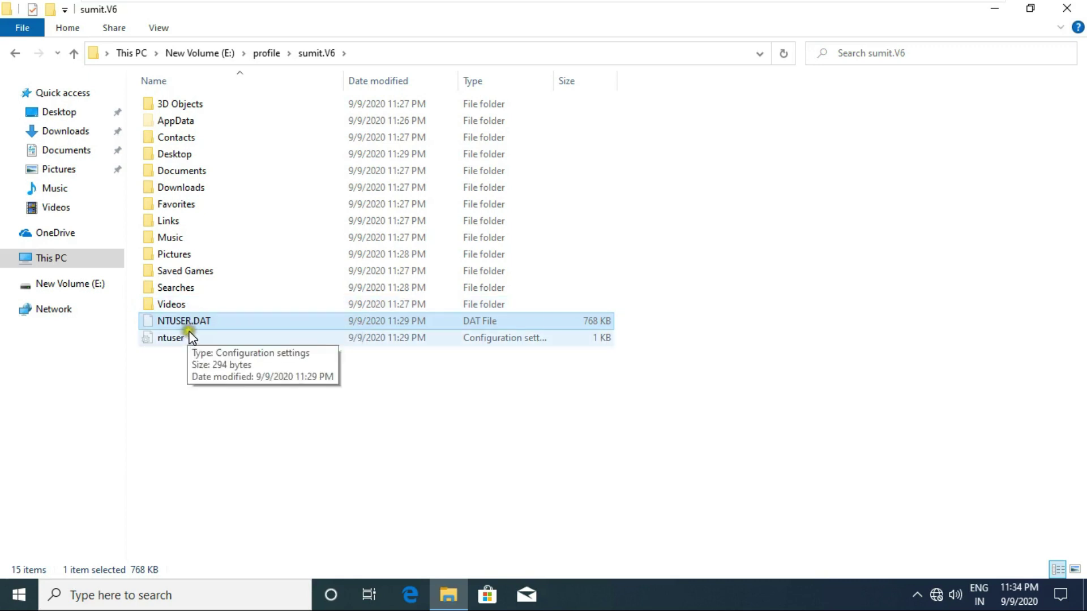
pyautogui.rightClick(213, 316)
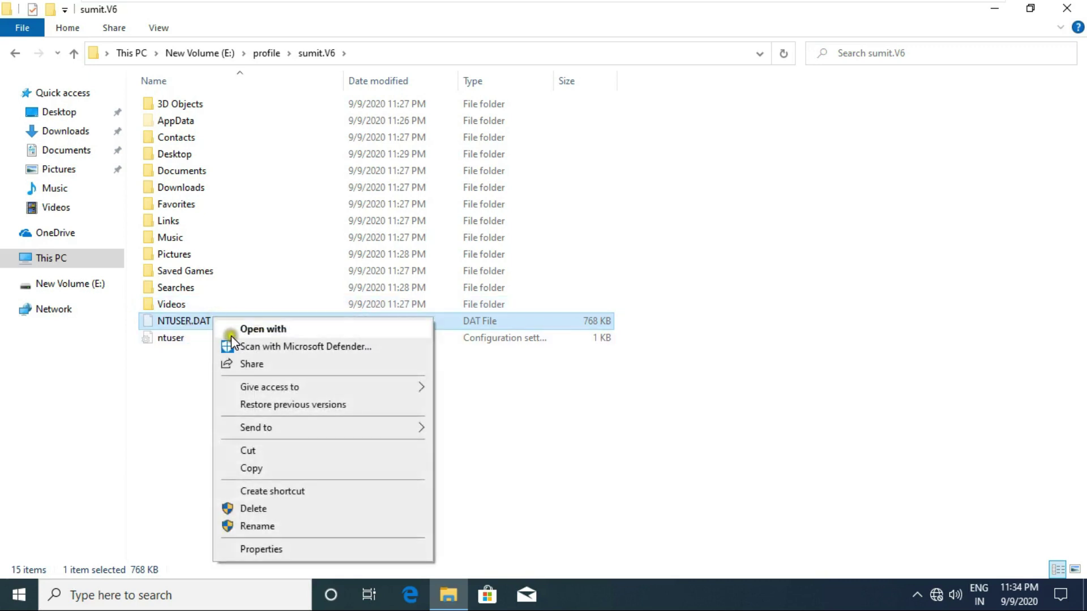
pyautogui.click(265, 526)
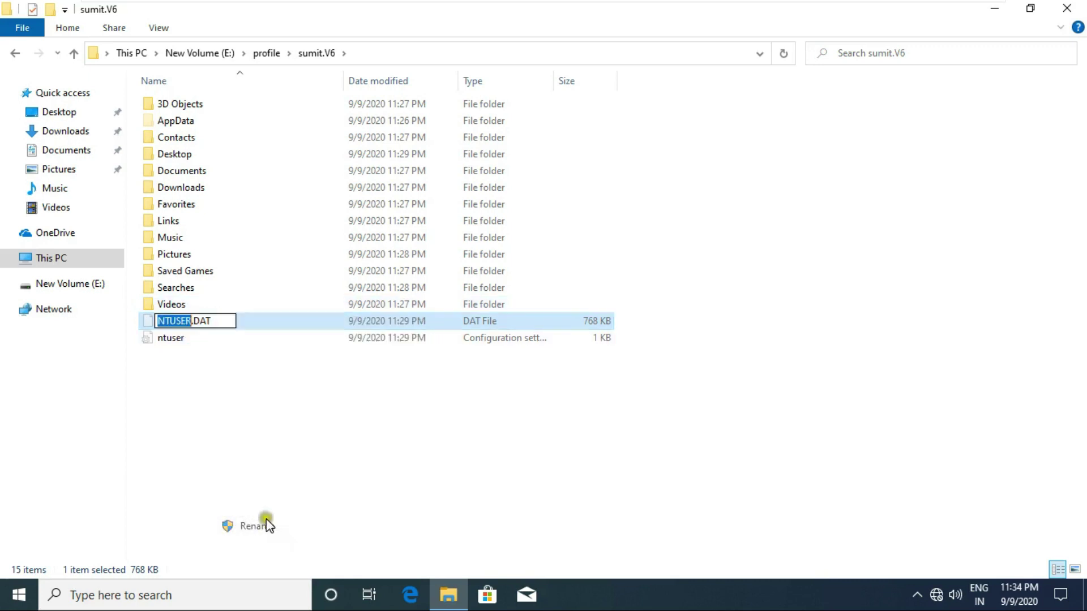
pyautogui.click(226, 322)
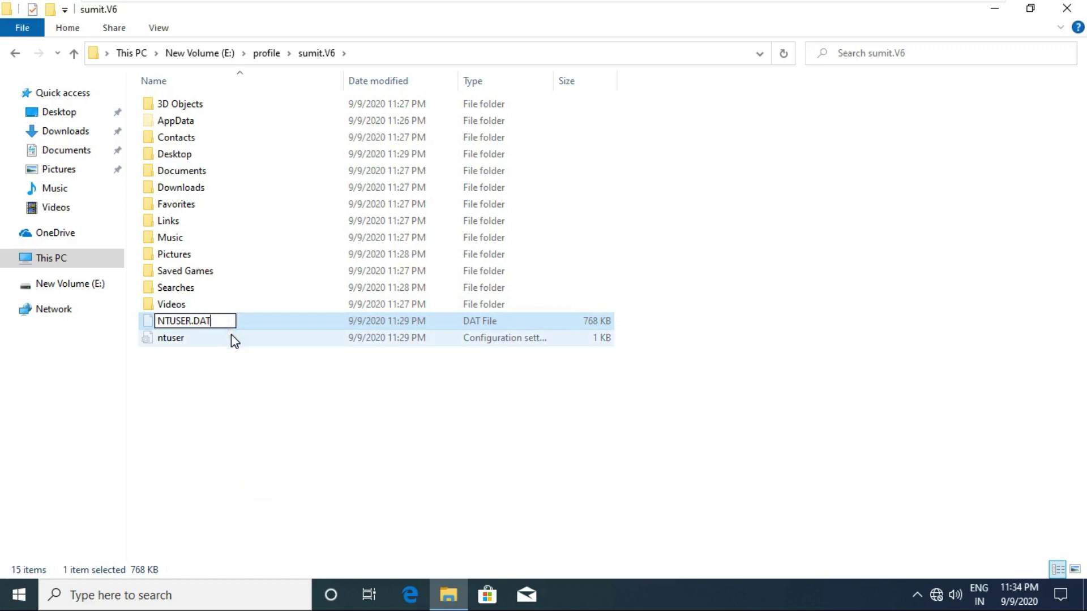
pyautogui.press('BackSpace')
pyautogui.press('BackSpace')
pyautogui.press('BackSpace')
pyautogui.write('man')
pyautogui.press('Return')
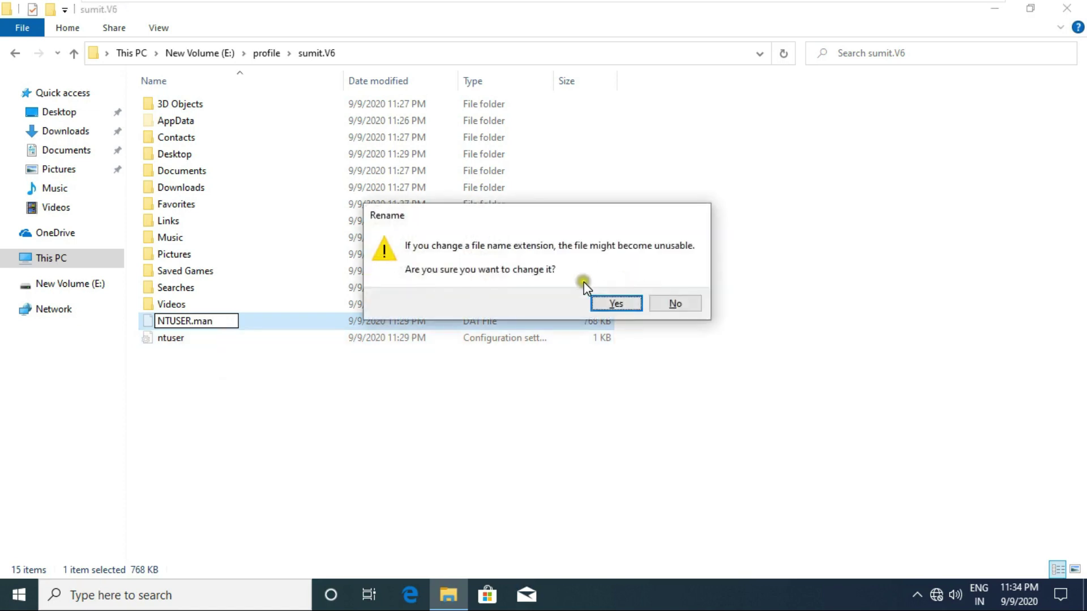
pyautogui.click(614, 302)
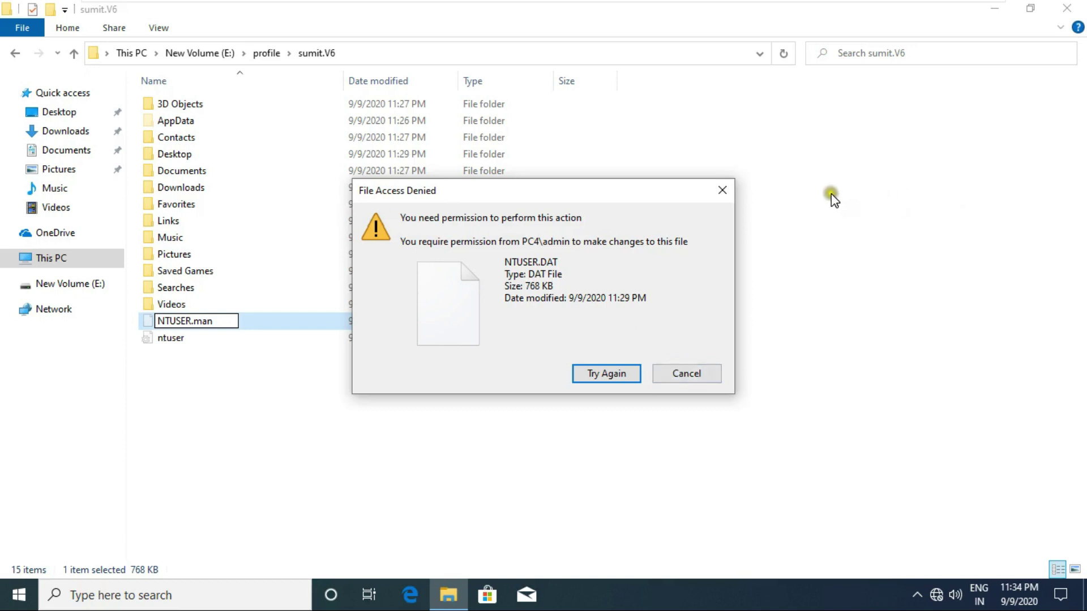
pyautogui.click(702, 368)
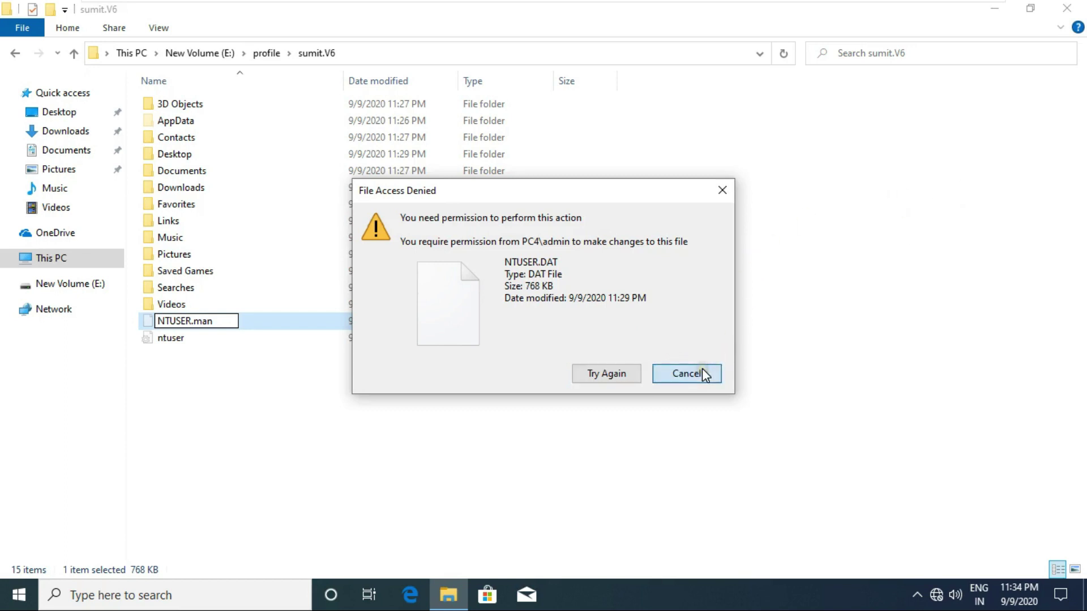
pyautogui.click(680, 406)
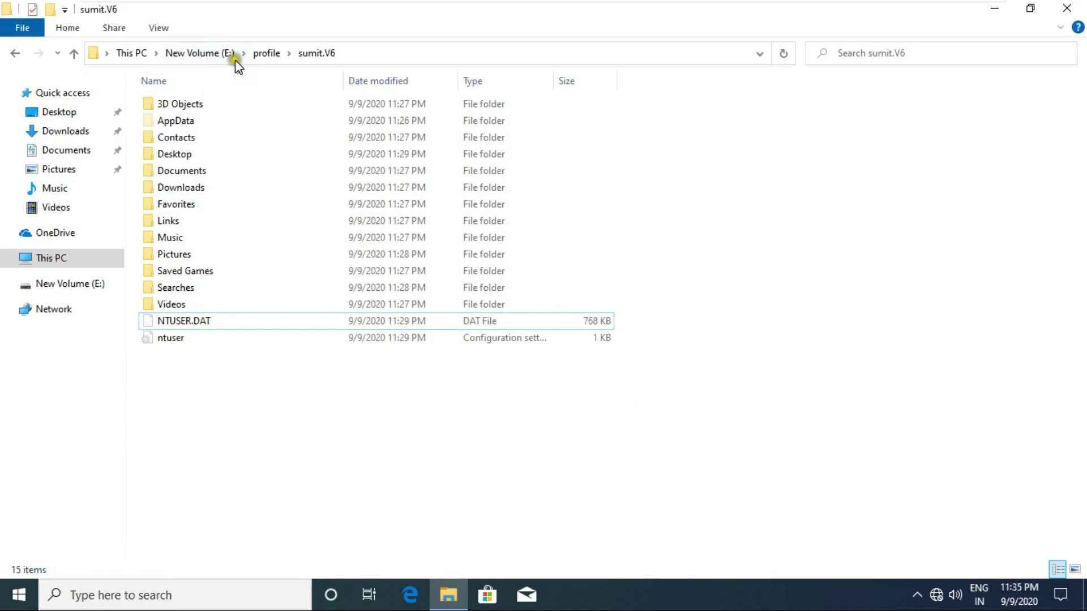
# Return to the profile folder and open sumit.V6's advanced security settings
pyautogui.click(267, 55)
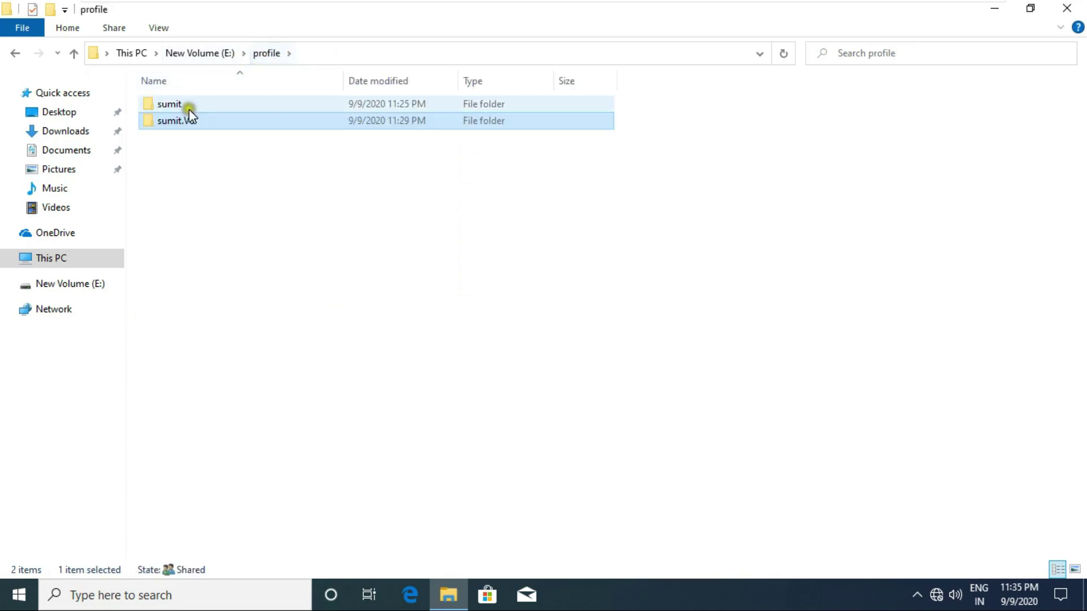
pyautogui.rightClick(183, 121)
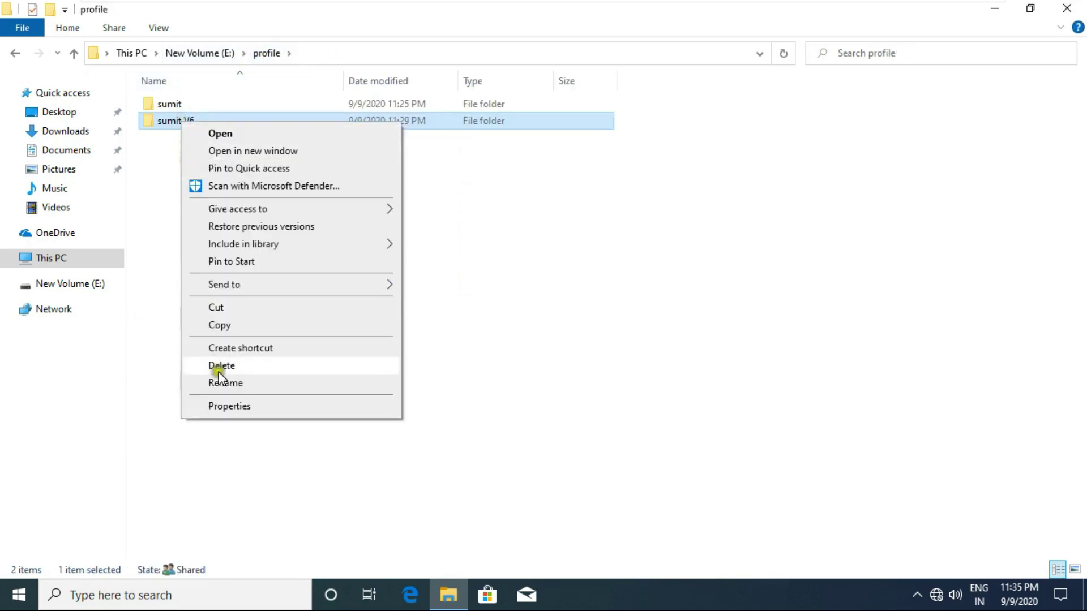
pyautogui.click(228, 405)
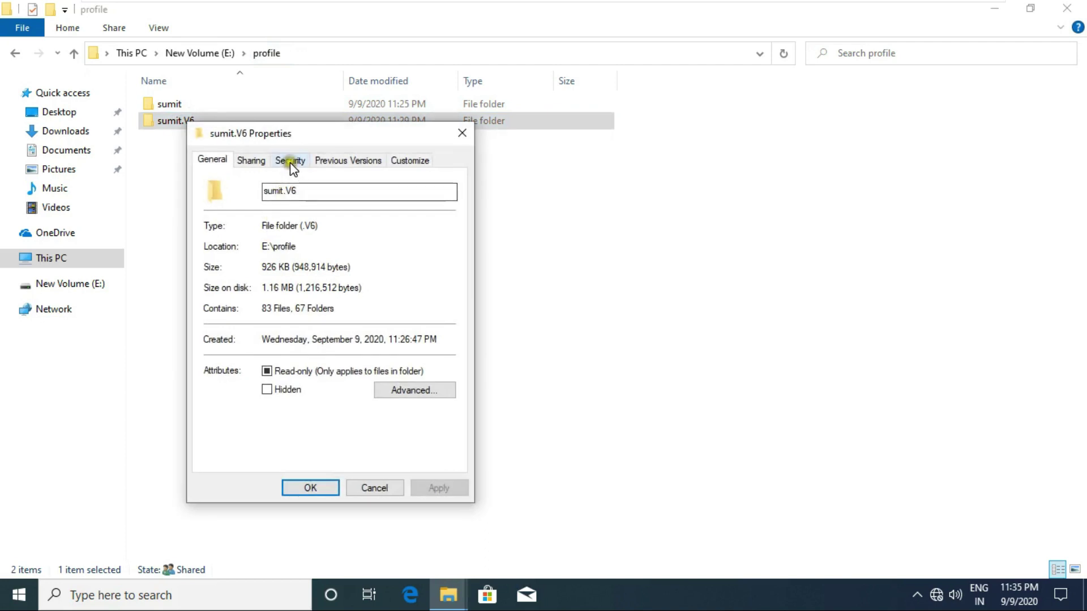
pyautogui.click(290, 161)
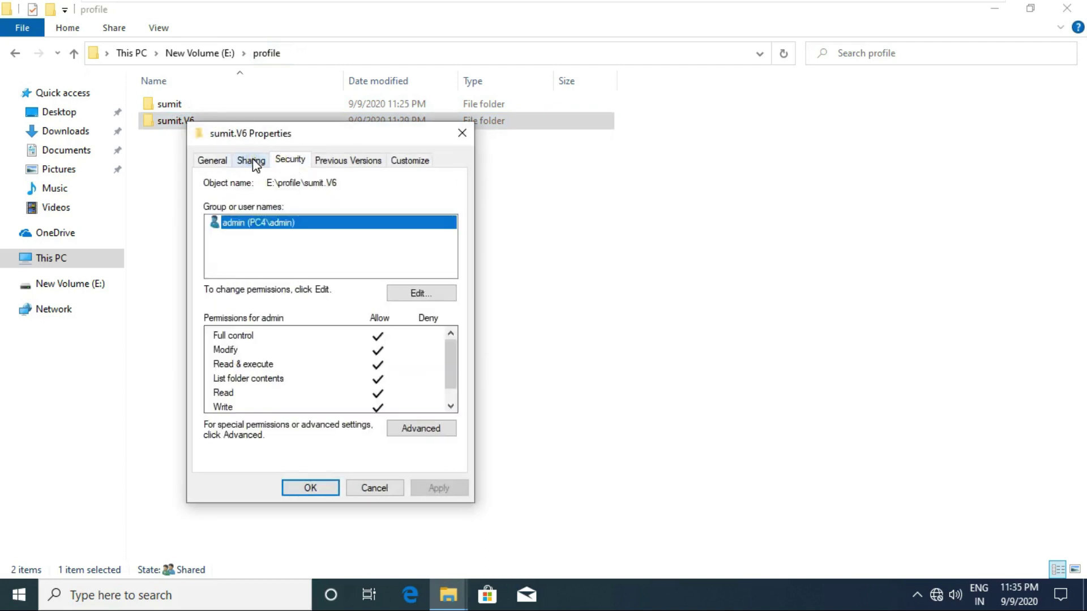
pyautogui.click(429, 431)
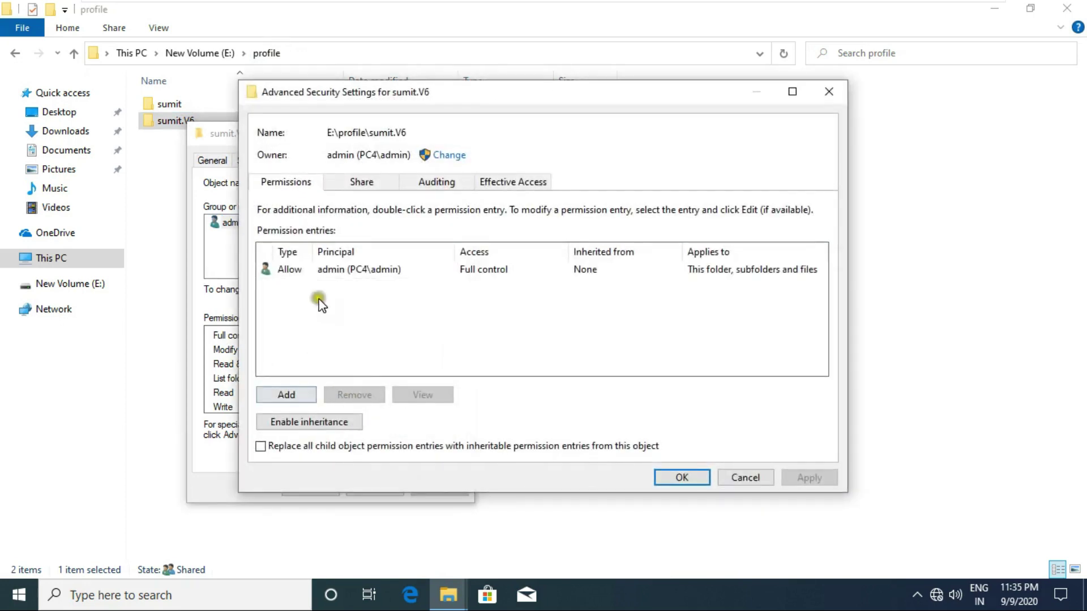
# Replace all child permission entries with admin's Full control entry, confirm, and close the dialogs
pyautogui.click(299, 447)
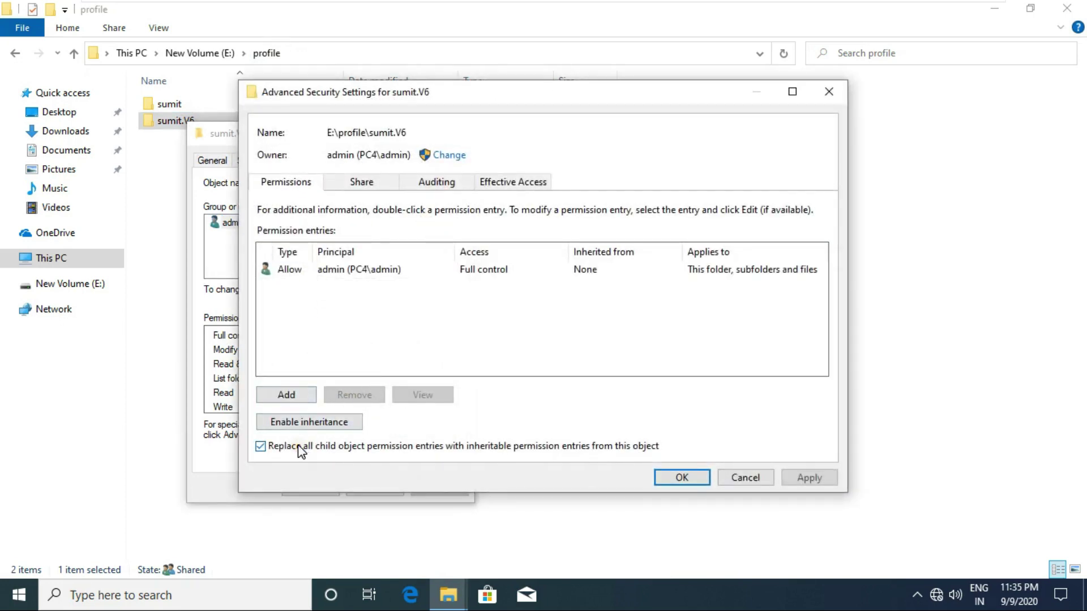
pyautogui.click(369, 271)
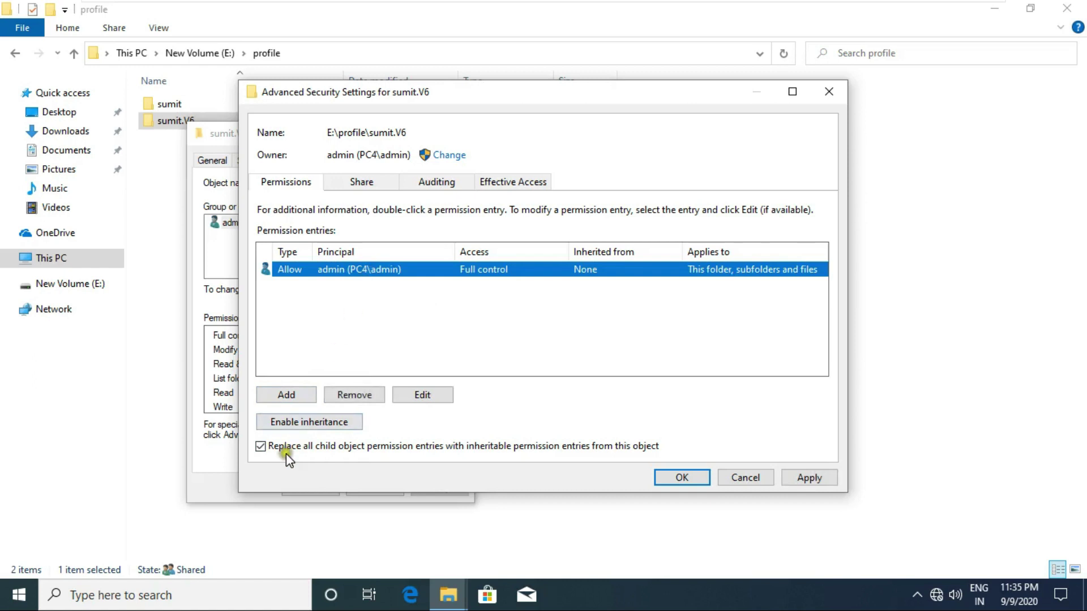
pyautogui.click(803, 477)
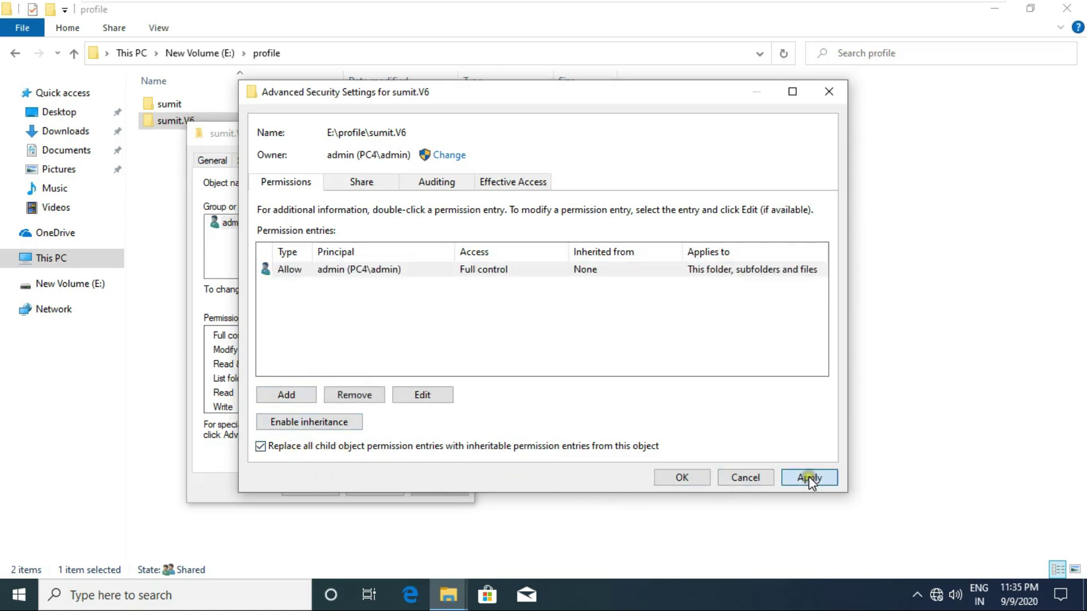
pyautogui.click(594, 376)
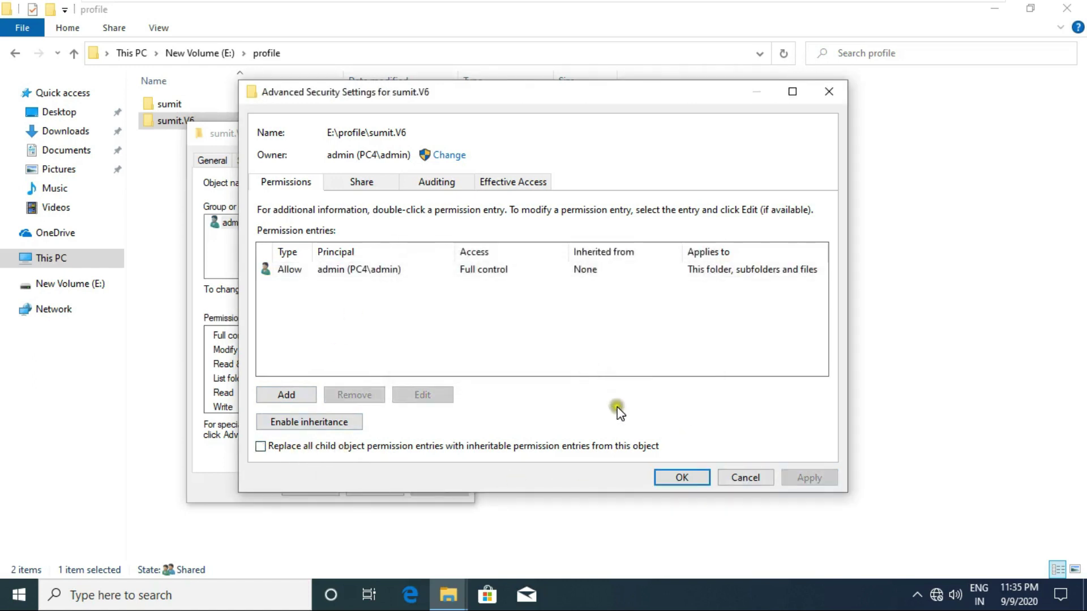
pyautogui.click(666, 480)
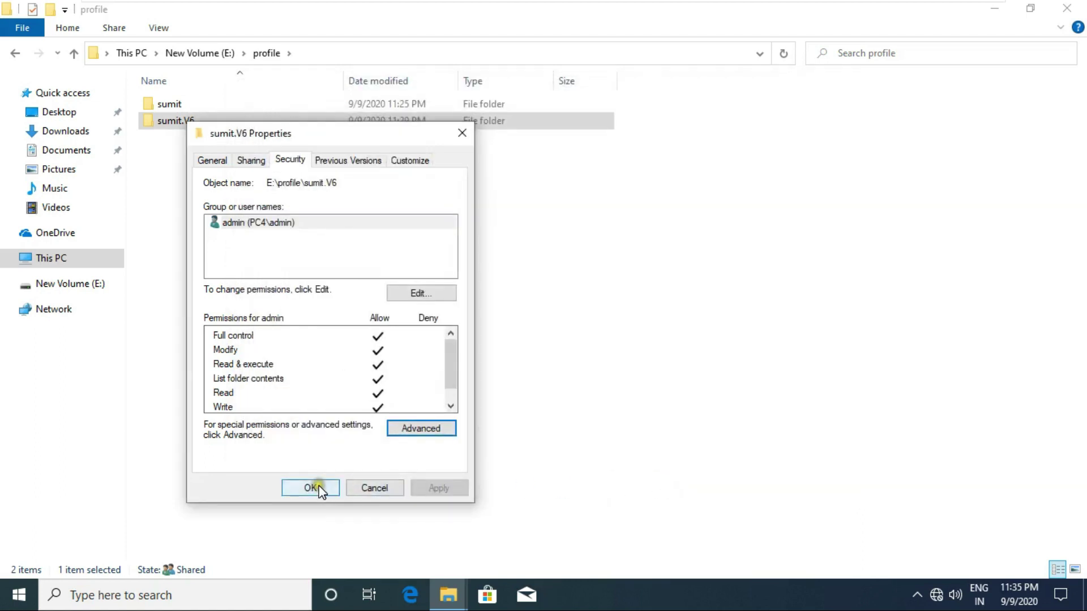
pyautogui.click(317, 487)
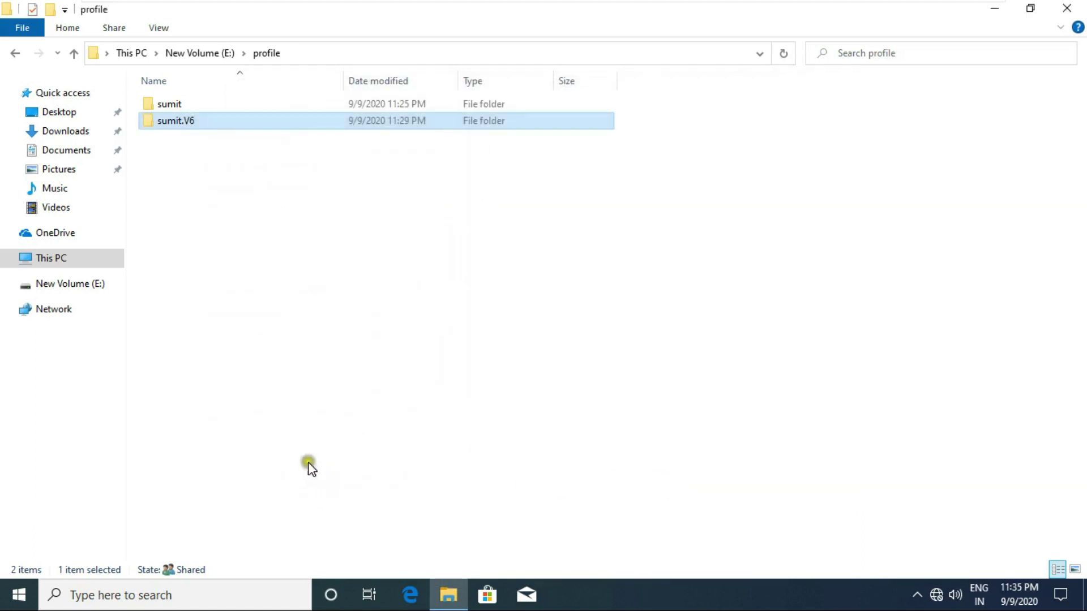
# Open sumit.V6 and rename NTUSER.DAT to NTUSER.man, accepting the extension-change warning
pyautogui.doubleClick(176, 121)
pyautogui.click(207, 326)
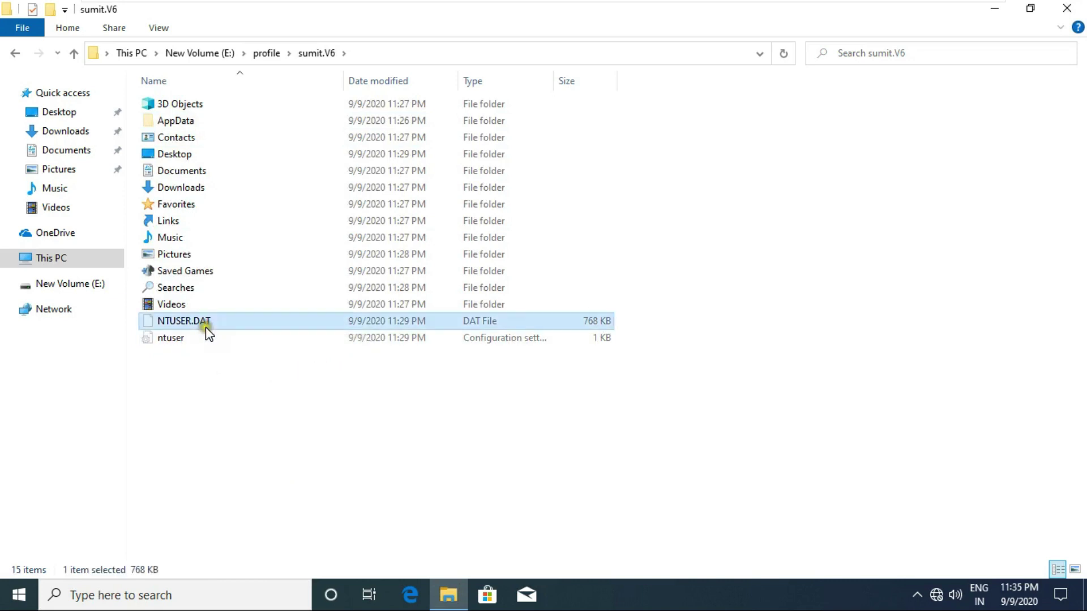
pyautogui.rightClick(206, 327)
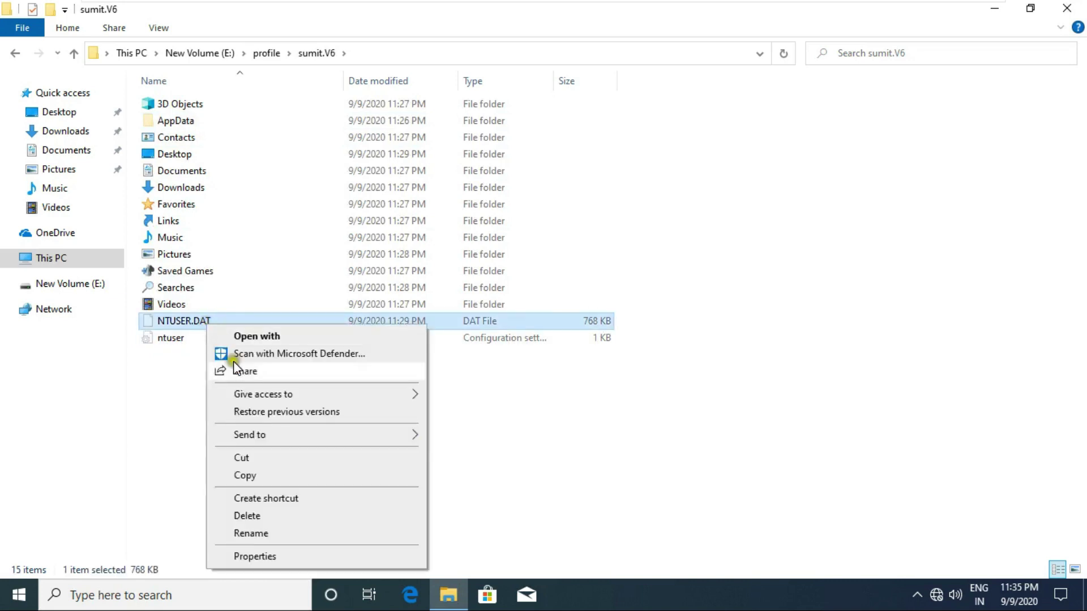
pyautogui.click(251, 534)
pyautogui.click(219, 321)
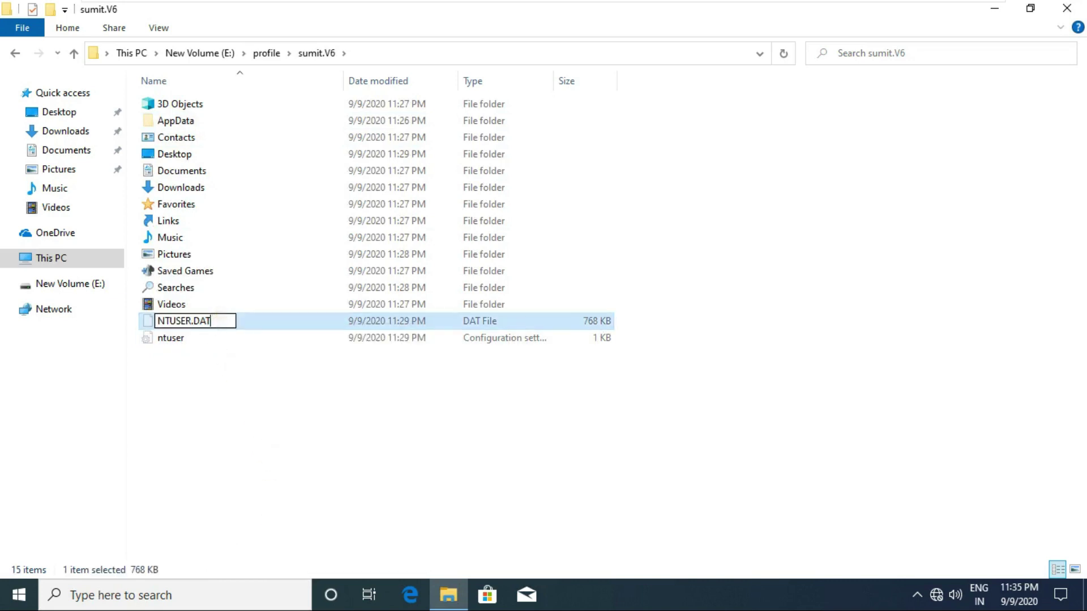
pyautogui.press('BackSpace')
pyautogui.press('BackSpace')
pyautogui.write('ma')
pyautogui.click(226, 367)
pyautogui.click(617, 303)
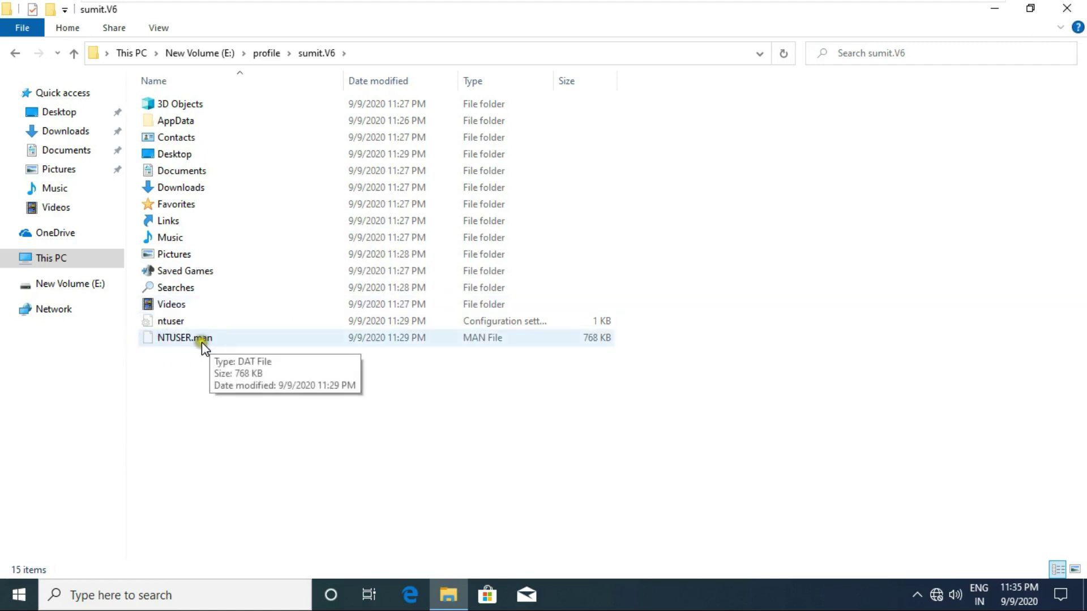
pyautogui.click(164, 31)
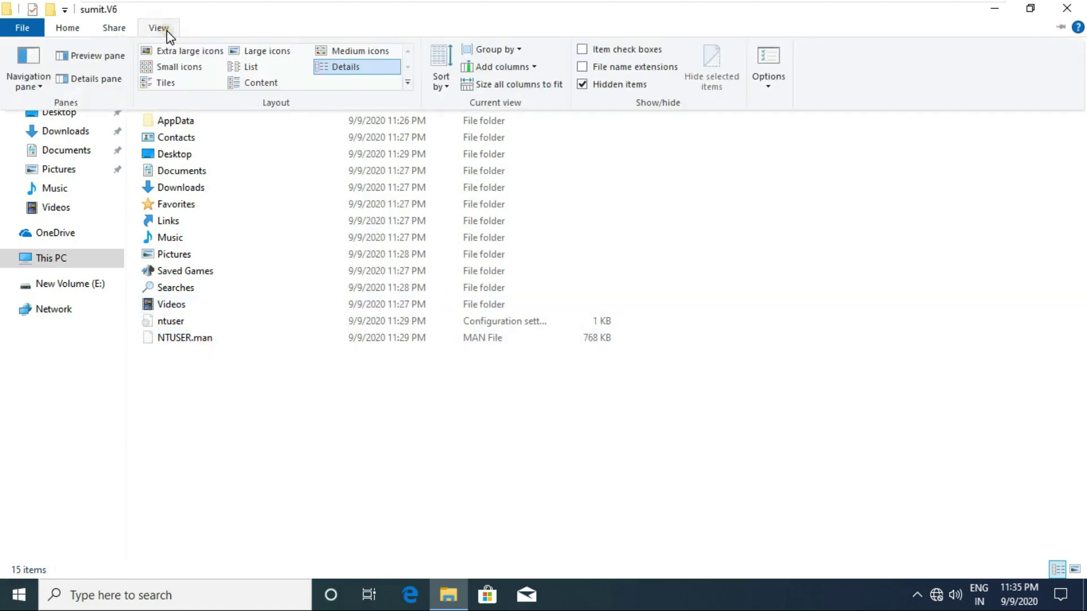
# In Folder Options, choose Don't show hidden files and re-enable hiding protected operating system files
pyautogui.click(768, 85)
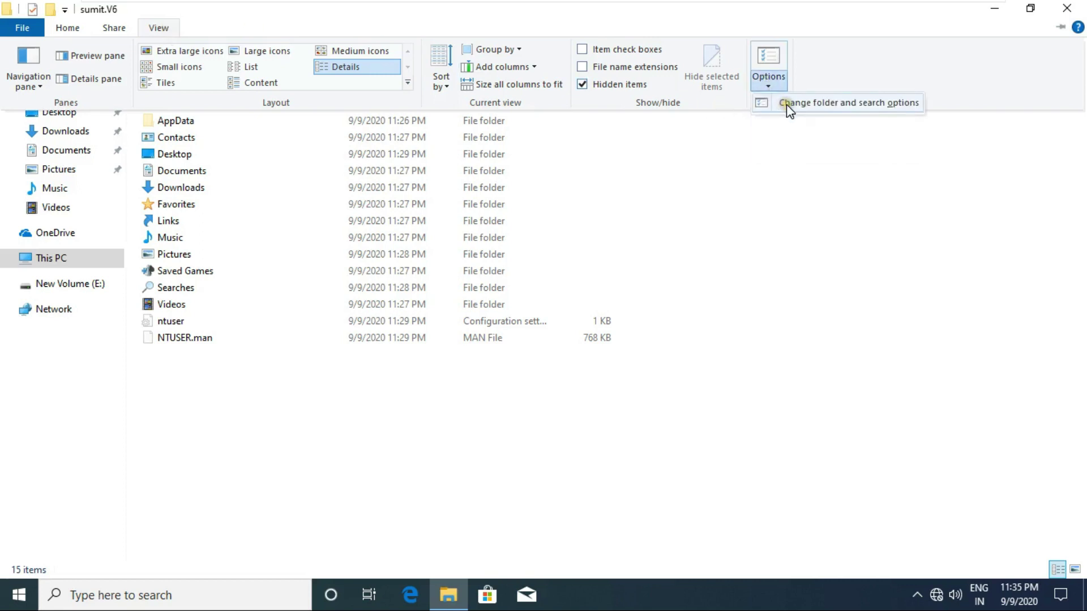
pyautogui.click(787, 104)
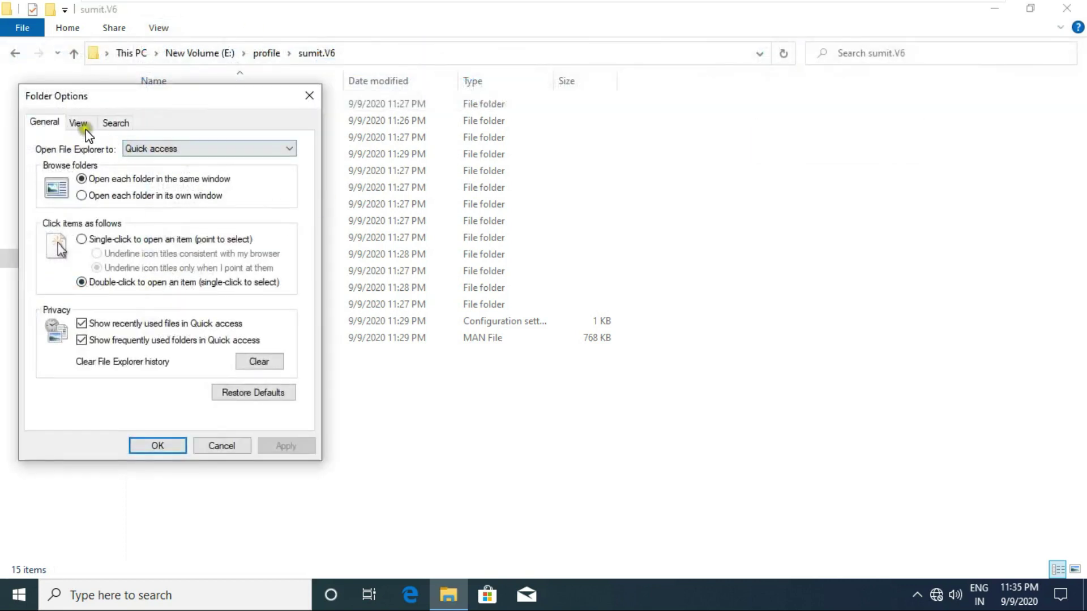
pyautogui.click(70, 124)
pyautogui.click(77, 332)
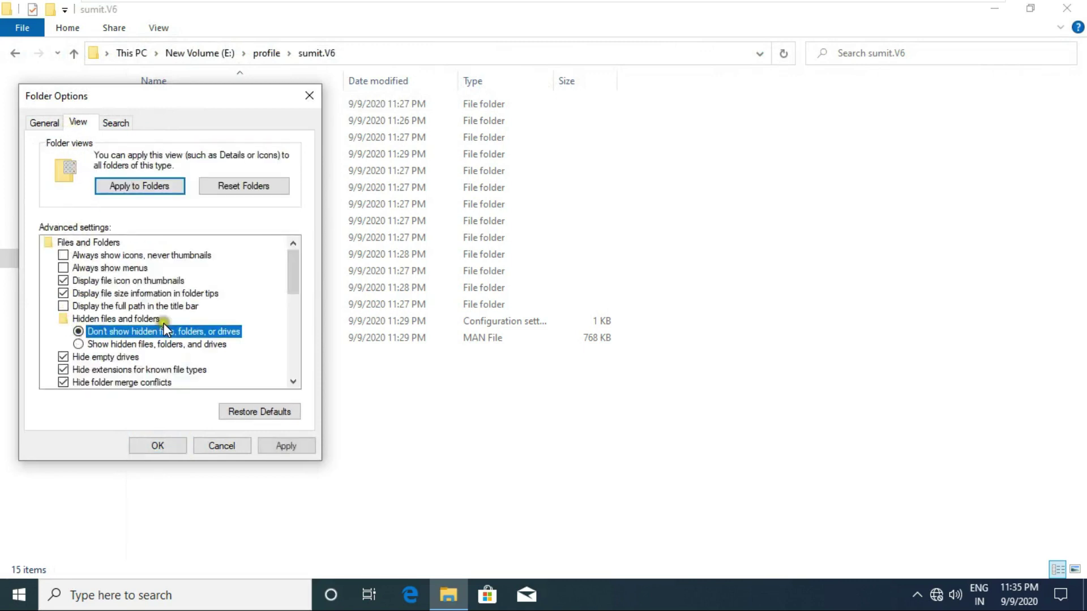
pyautogui.moveTo(294, 279); pyautogui.dragTo(294, 295)
pyautogui.click(62, 344)
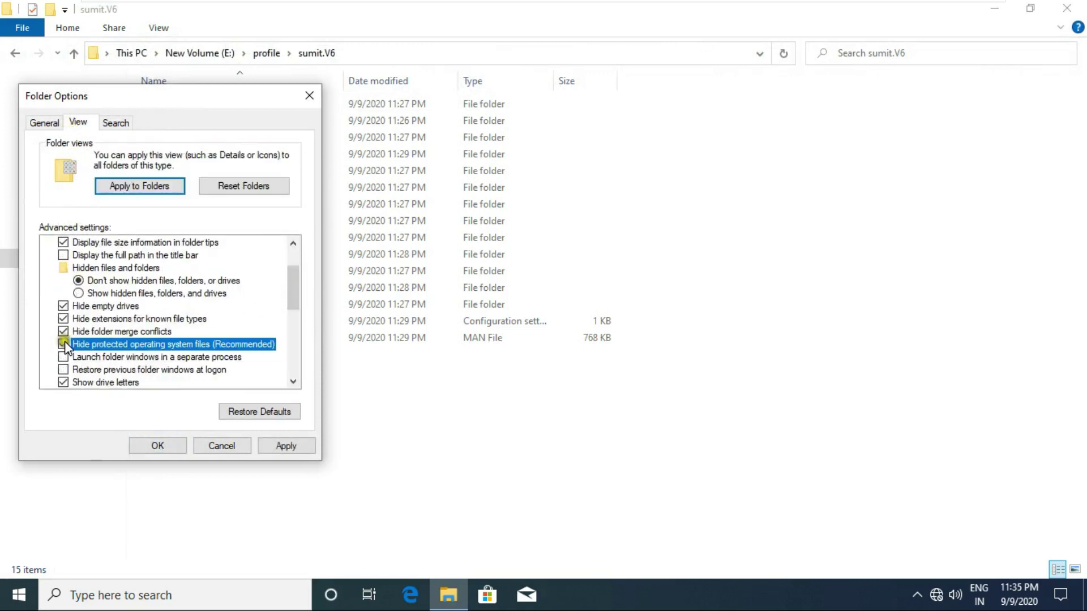
pyautogui.click(264, 446)
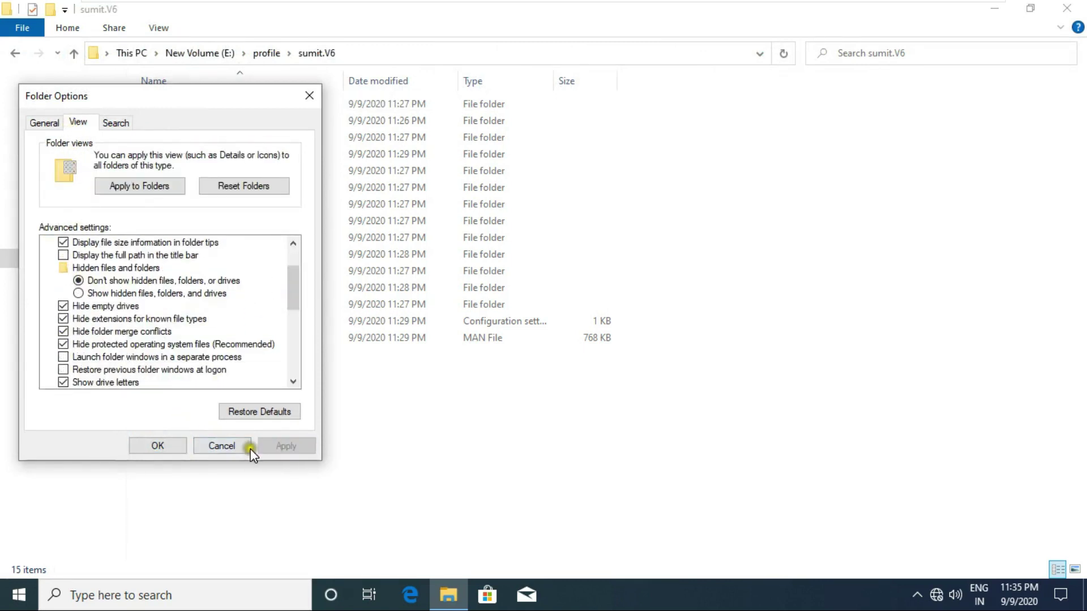
pyautogui.click(157, 446)
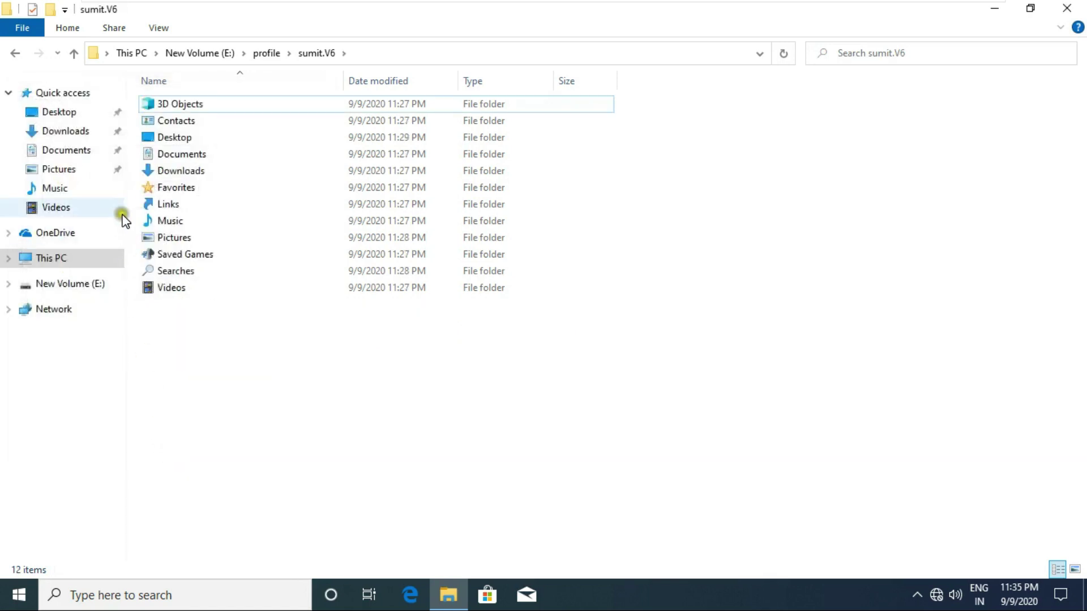
# Return to the profile folder and open sumit.V6's advanced security settings to change the owner
pyautogui.click(251, 52)
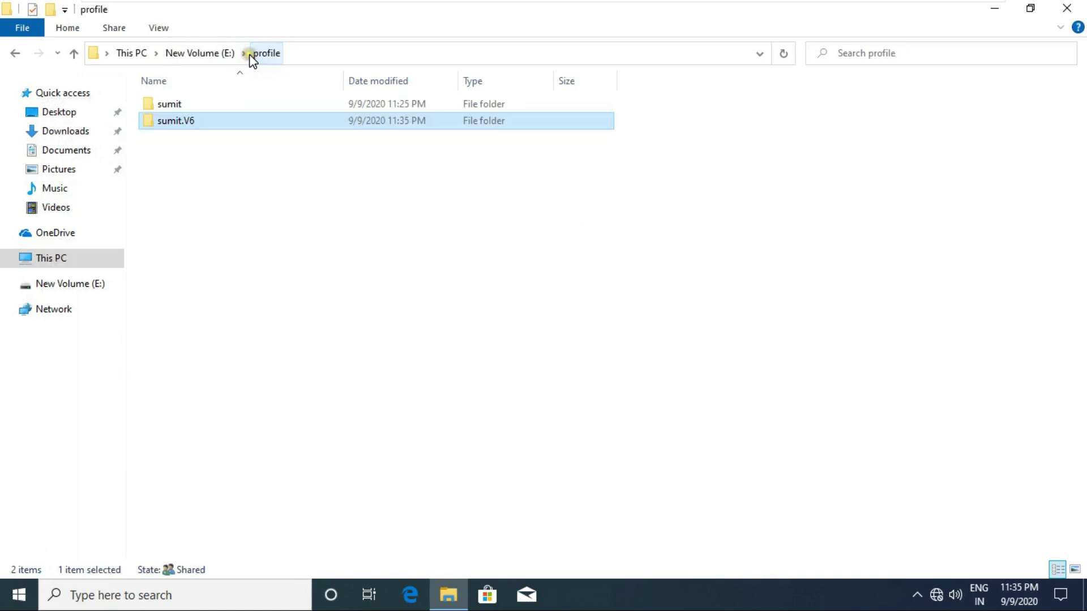
pyautogui.rightClick(170, 123)
pyautogui.click(236, 406)
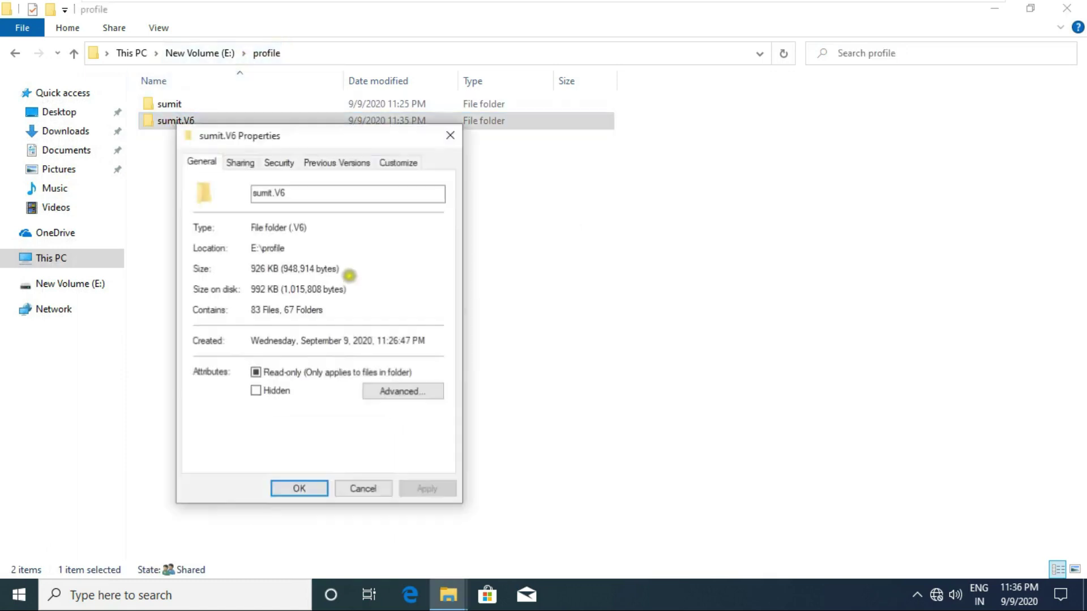
pyautogui.click(277, 161)
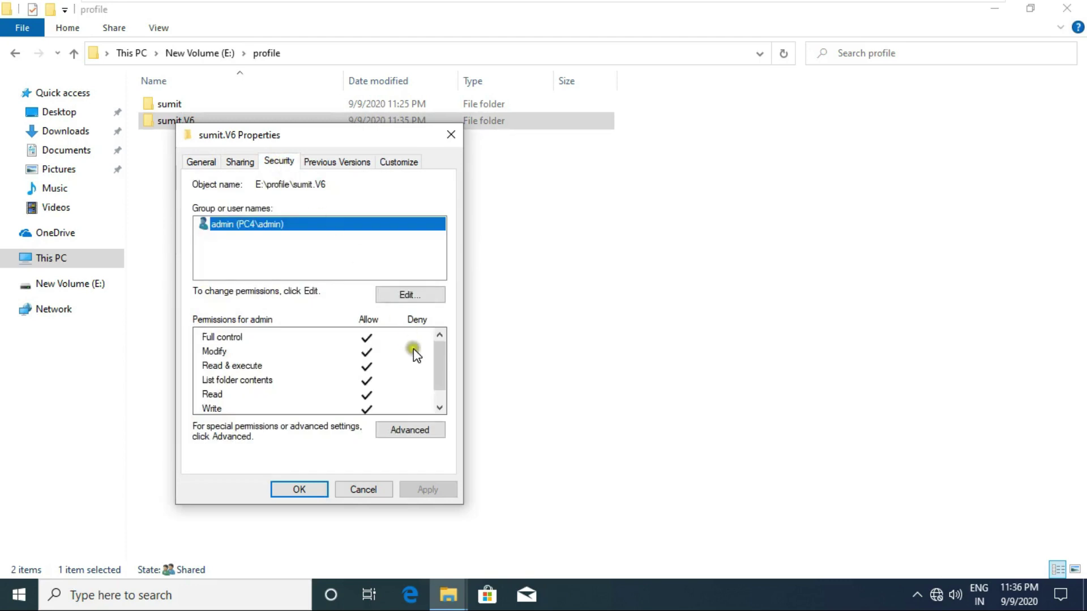
pyautogui.click(412, 432)
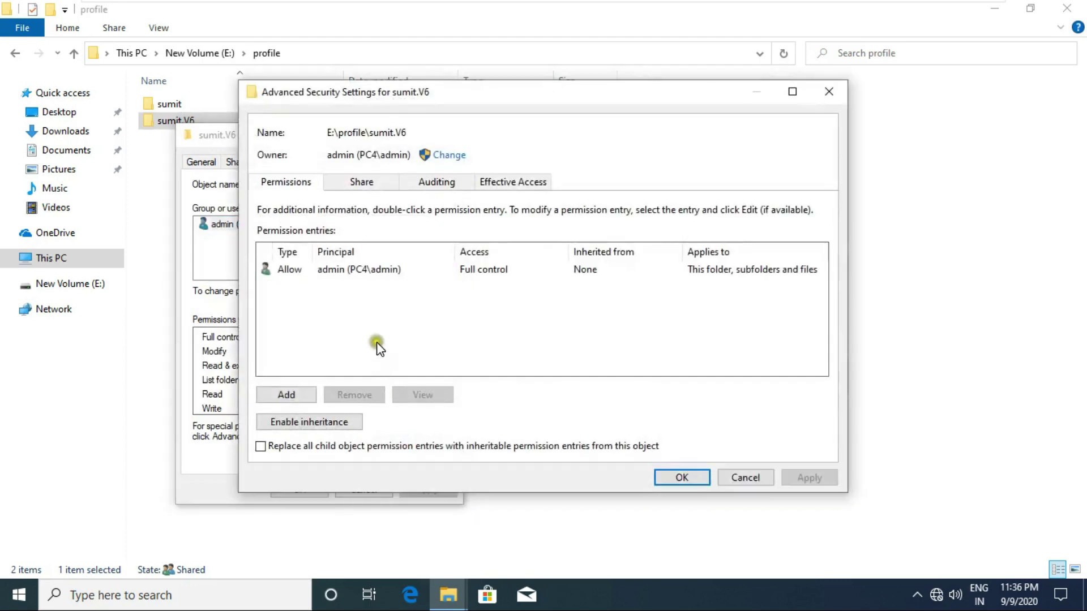
pyautogui.click(450, 156)
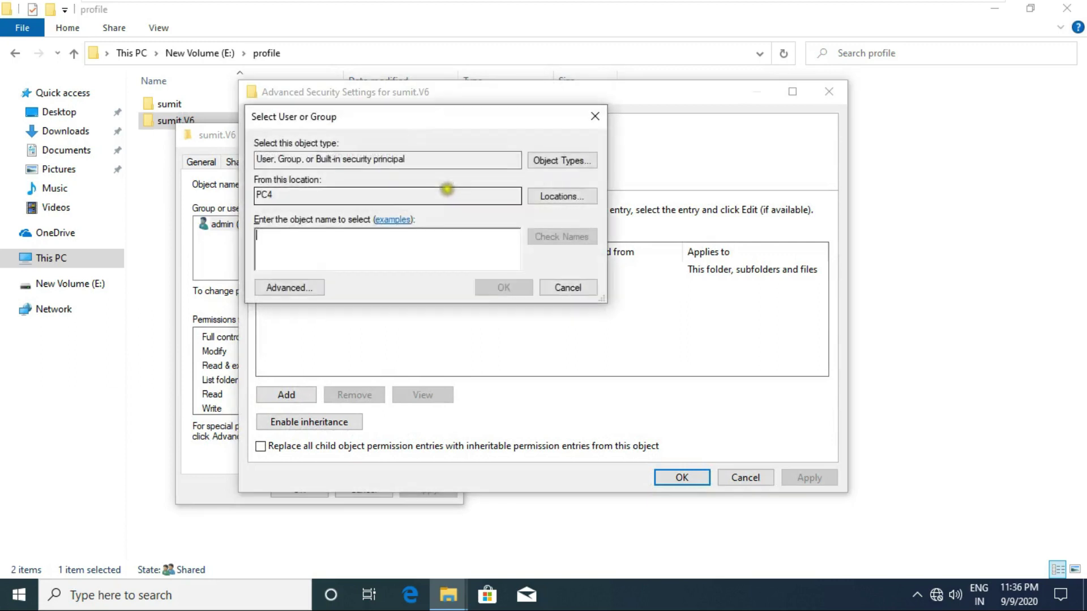
# Make the profile's user account the owner of sumit.V6 and apply the change
pyautogui.write('sumit')
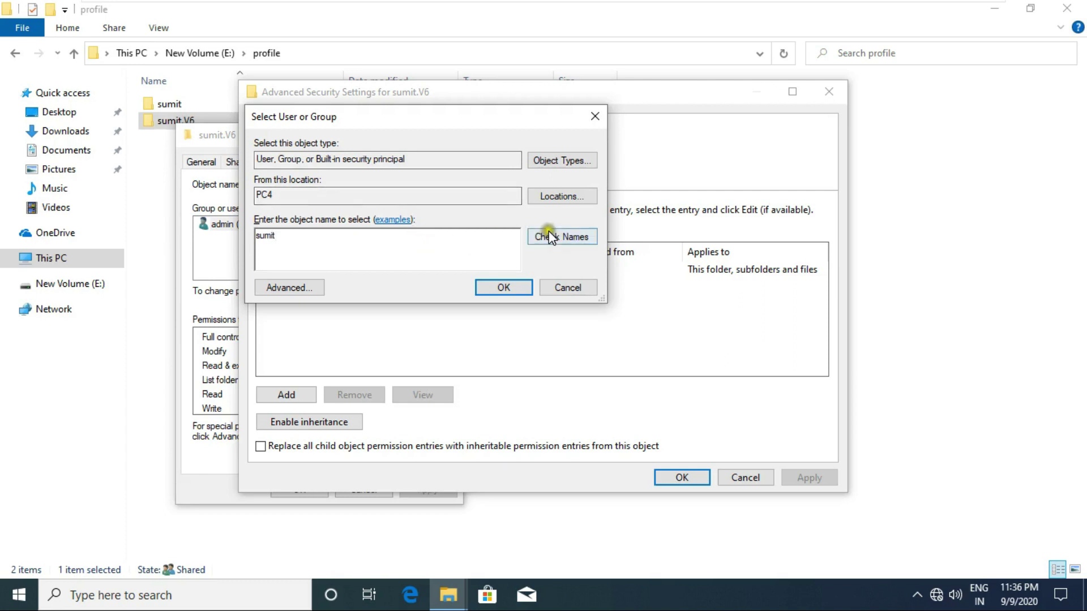
pyautogui.click(557, 237)
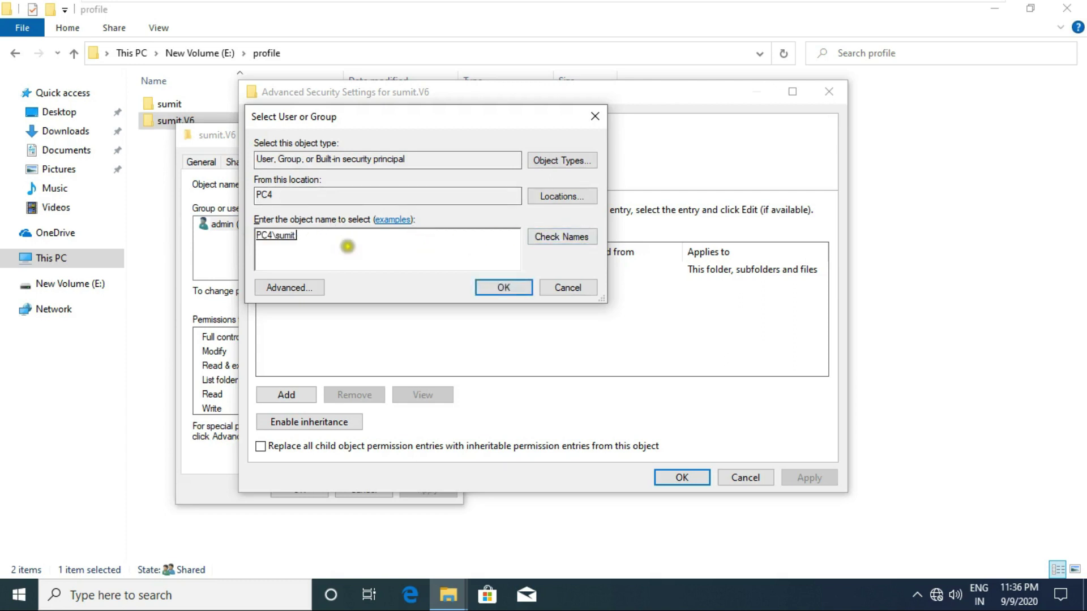
pyautogui.click(501, 289)
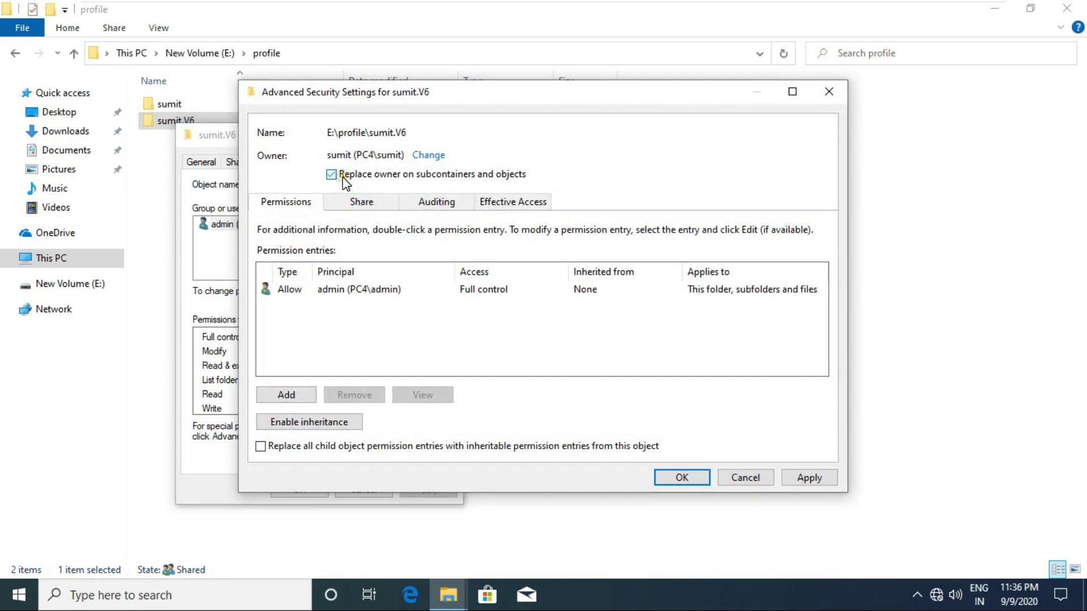
pyautogui.click(810, 478)
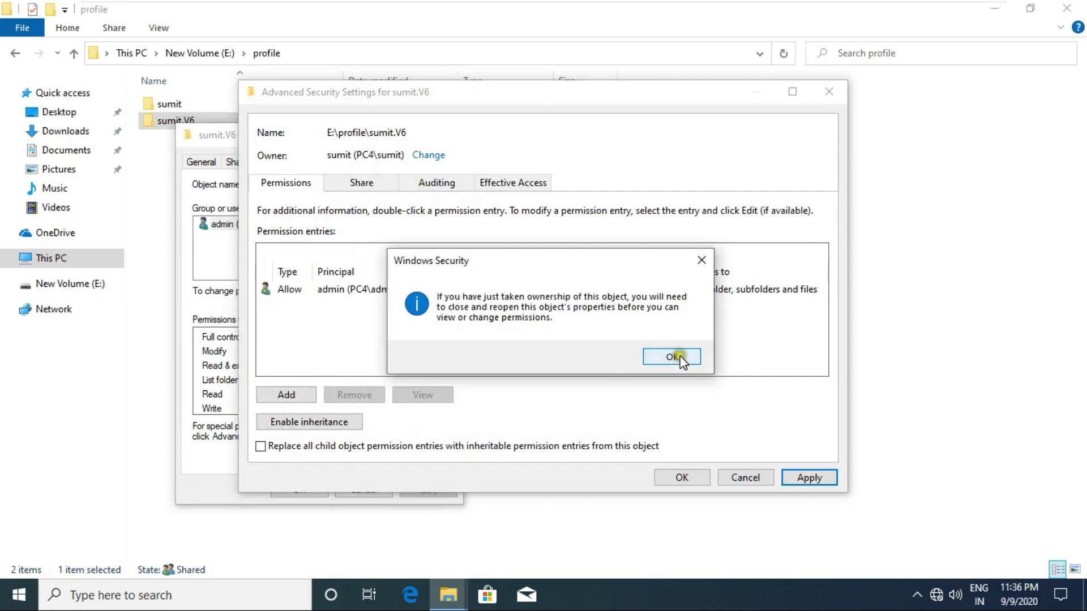
pyautogui.click(680, 356)
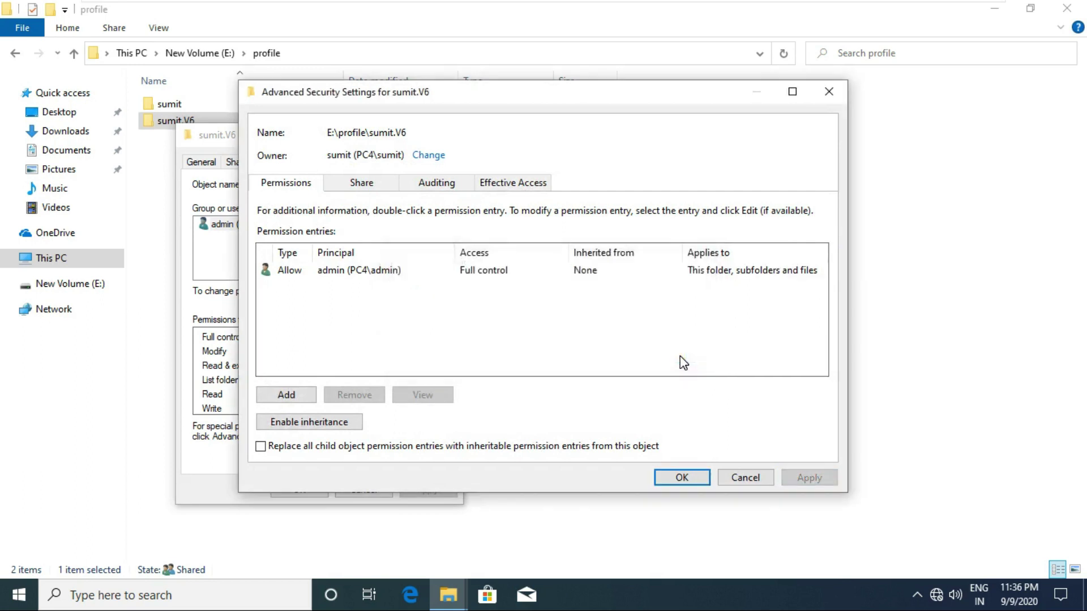
# Remove admin's permission entry and add a Full control entry for the profile's user account
pyautogui.click(364, 271)
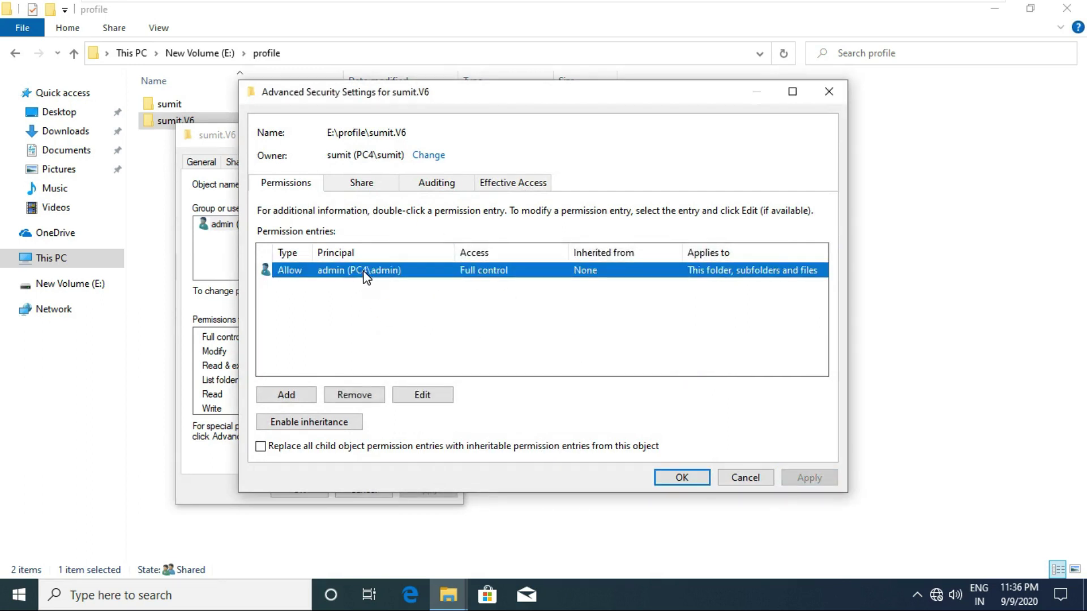
pyautogui.click(351, 396)
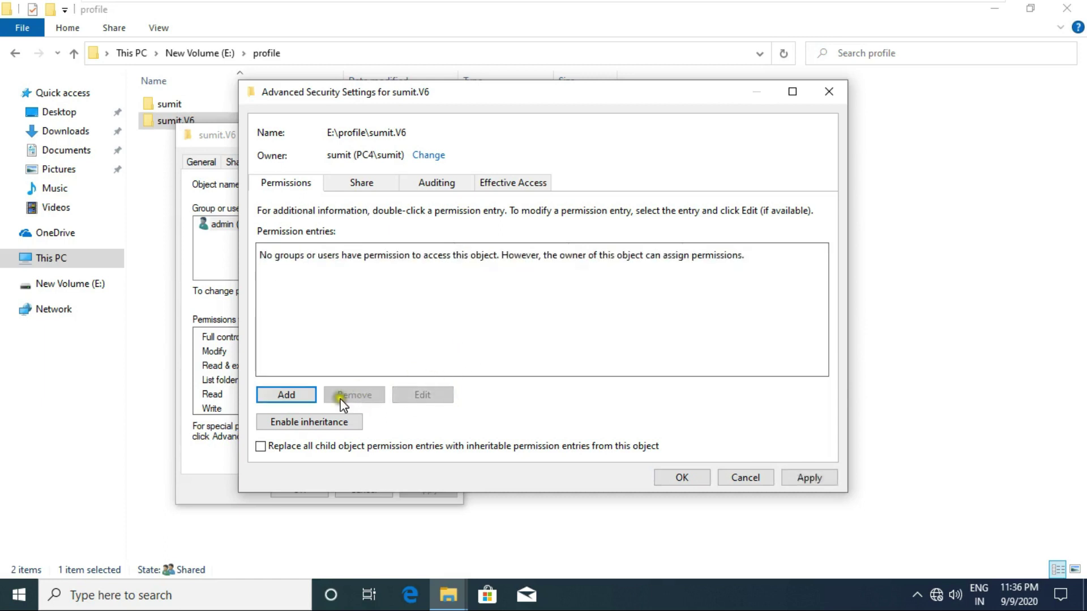
pyautogui.click(293, 399)
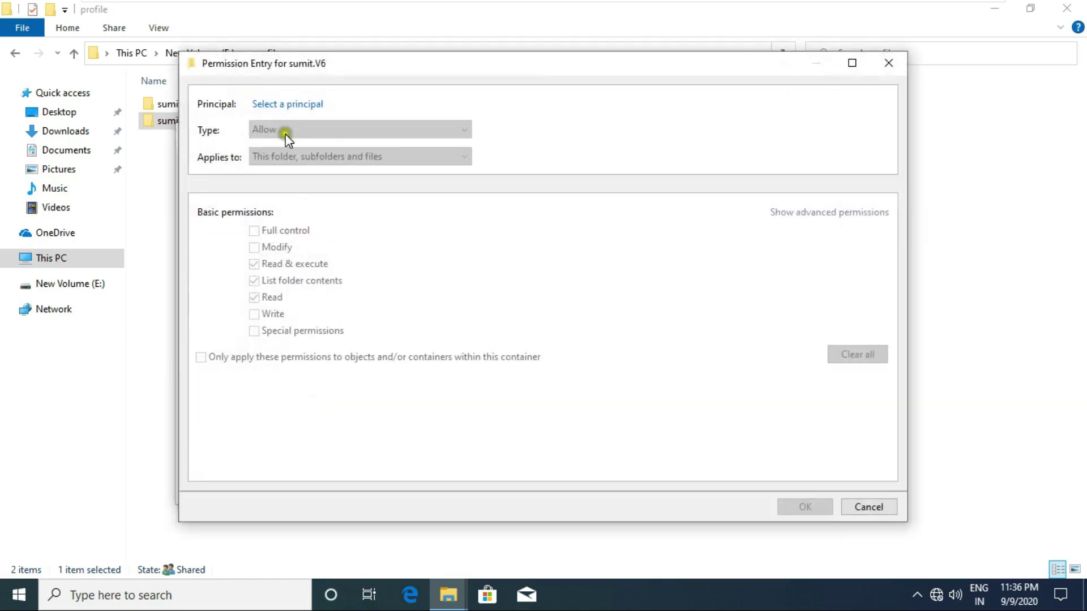
pyautogui.click(286, 113)
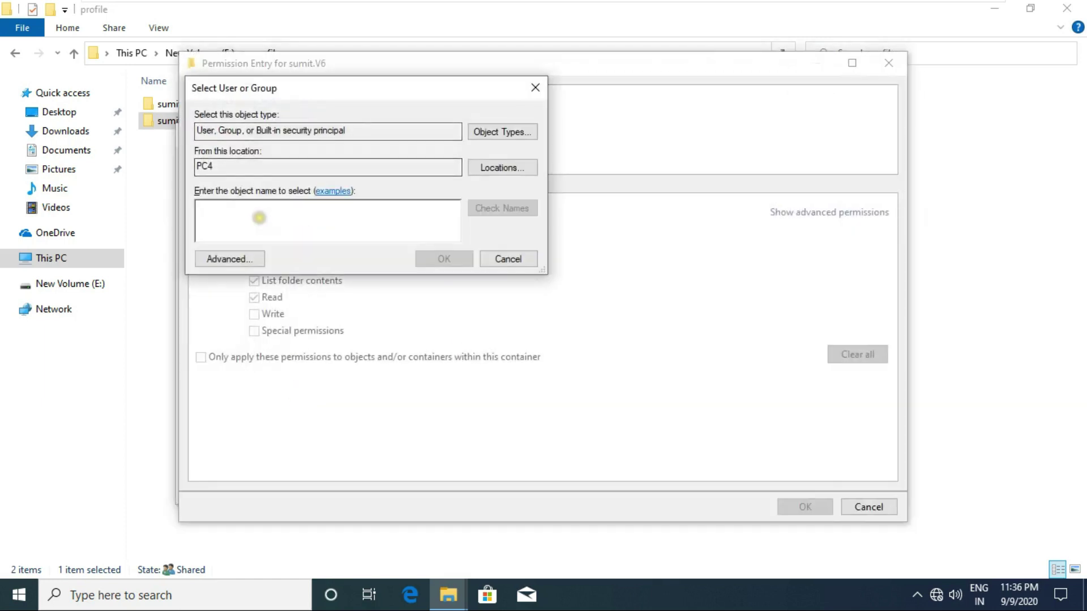
pyautogui.write('sumit')
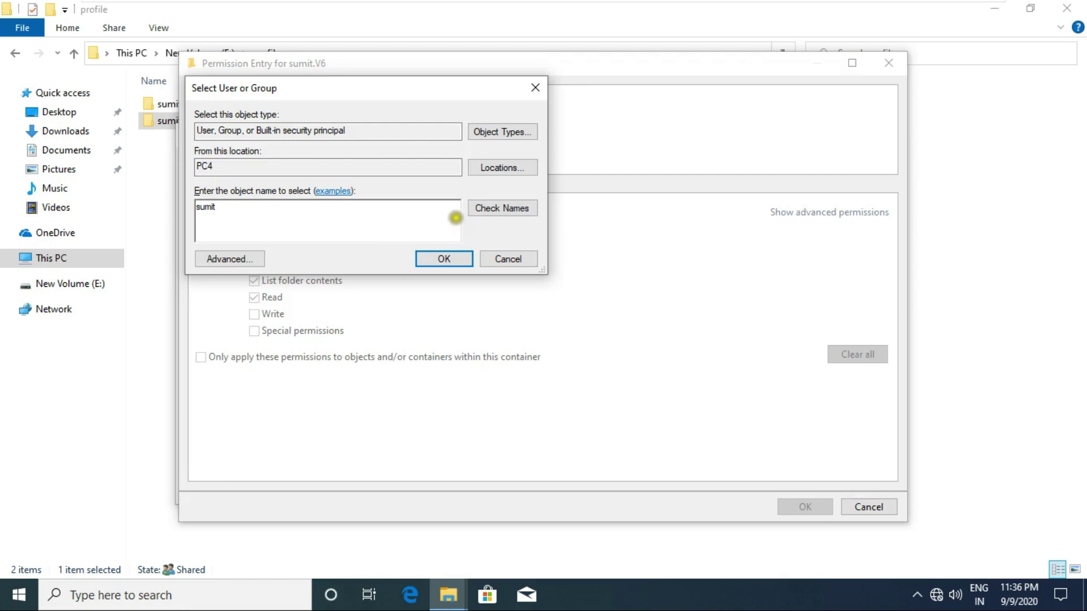
pyautogui.click(500, 208)
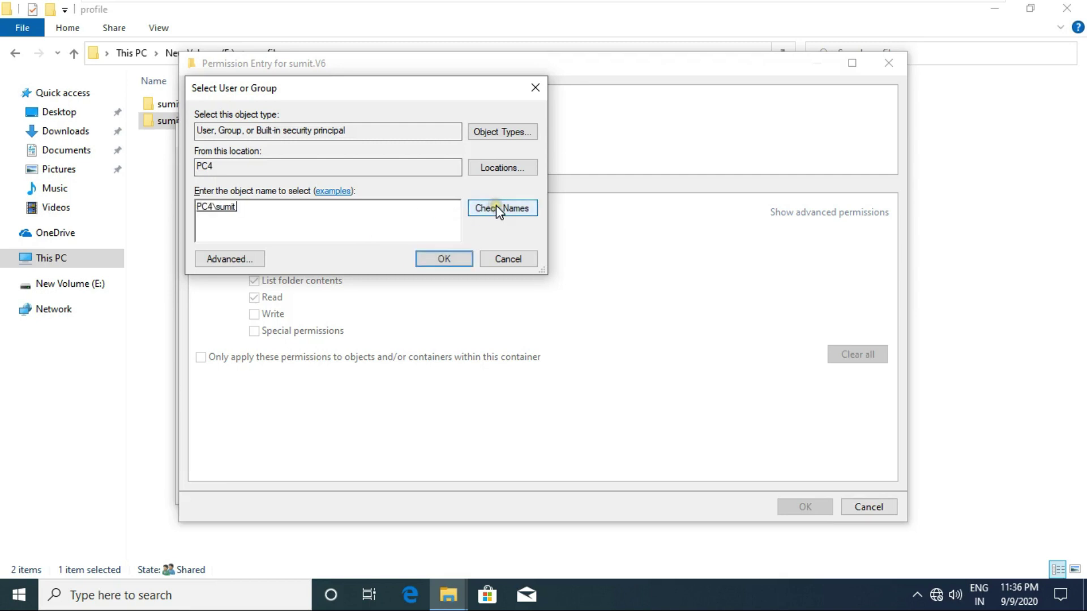
pyautogui.click(444, 258)
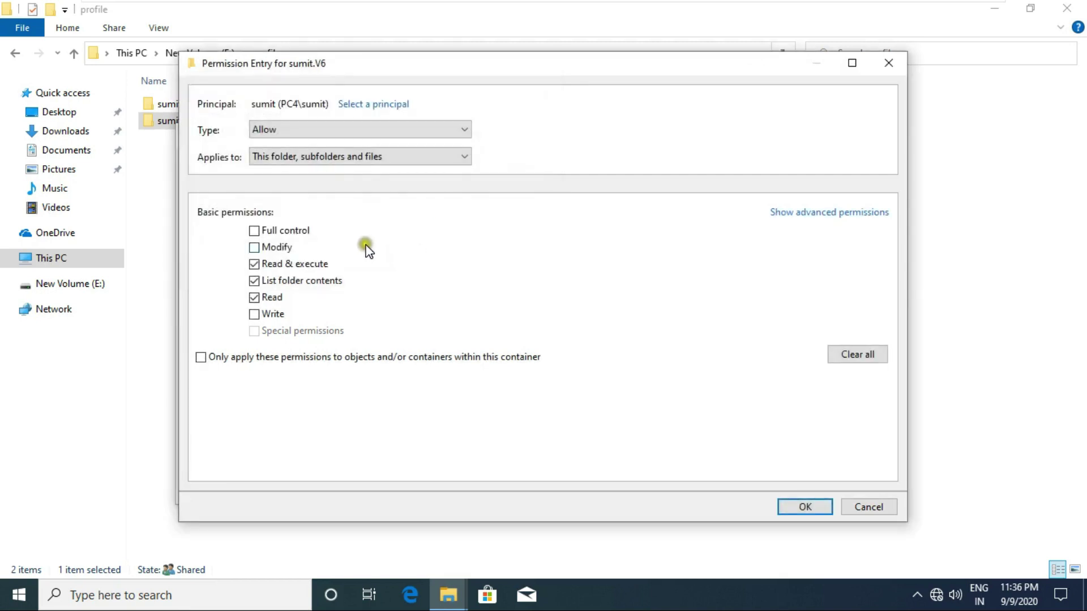
pyautogui.click(266, 231)
pyautogui.click(816, 506)
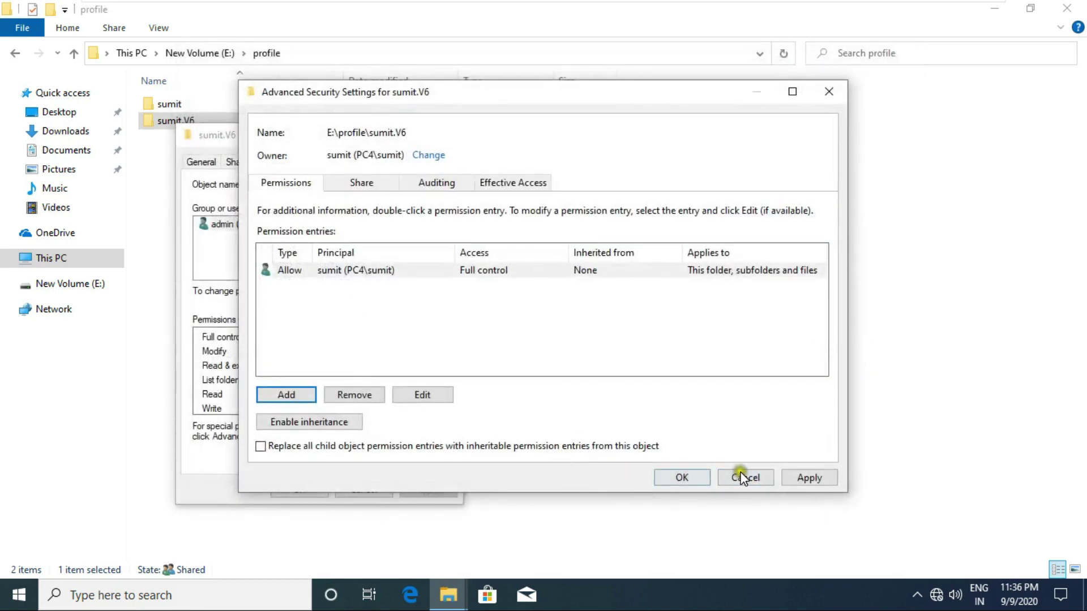
# Apply the new permissions, close the security dialogs and properties, and close the profile folder window
pyautogui.click(827, 477)
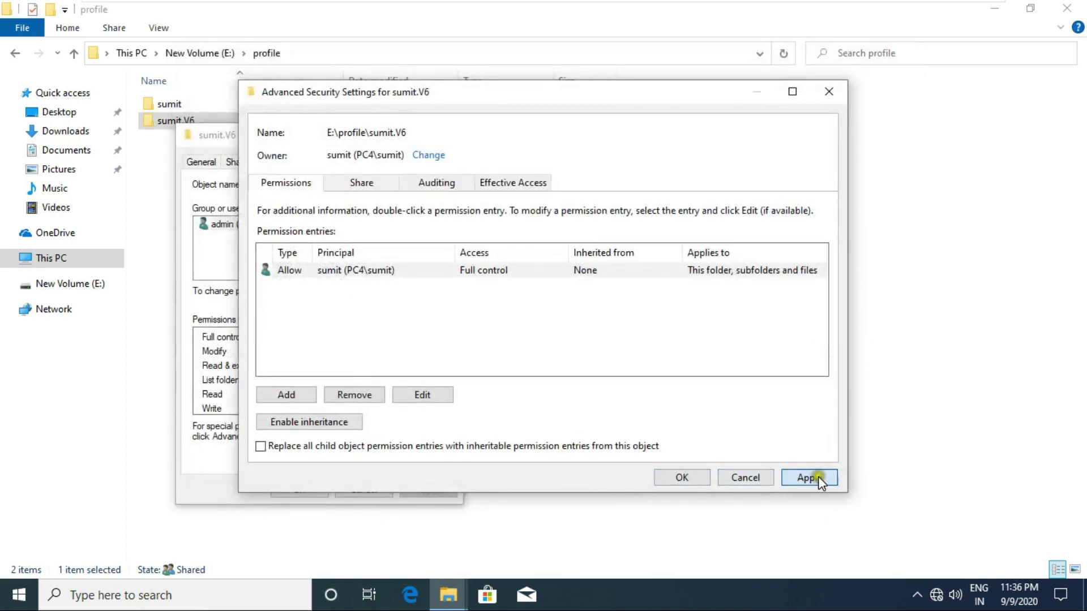
pyautogui.click(686, 473)
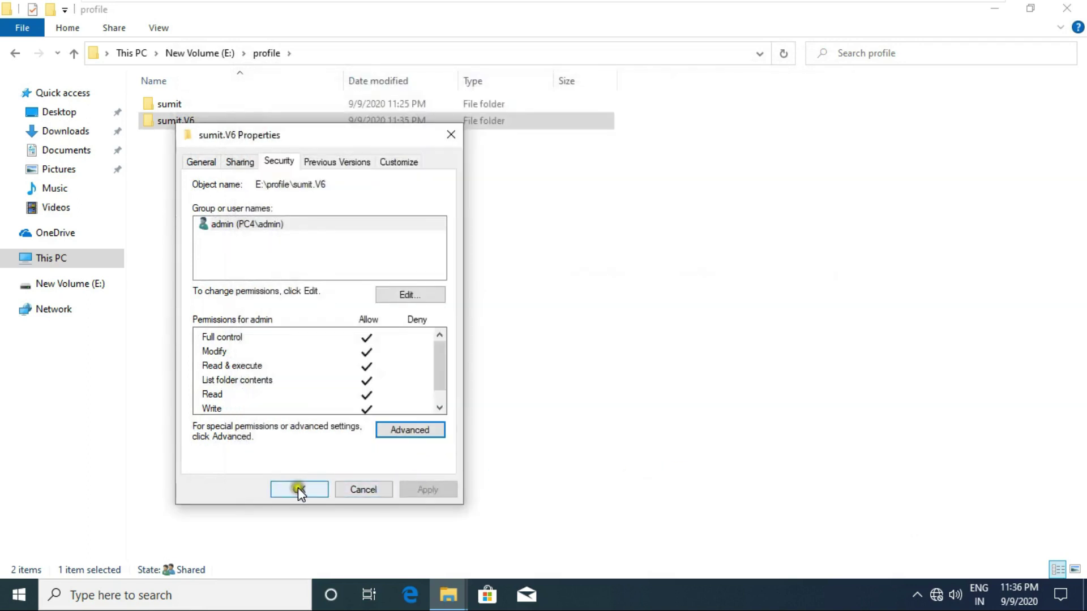
pyautogui.click(295, 488)
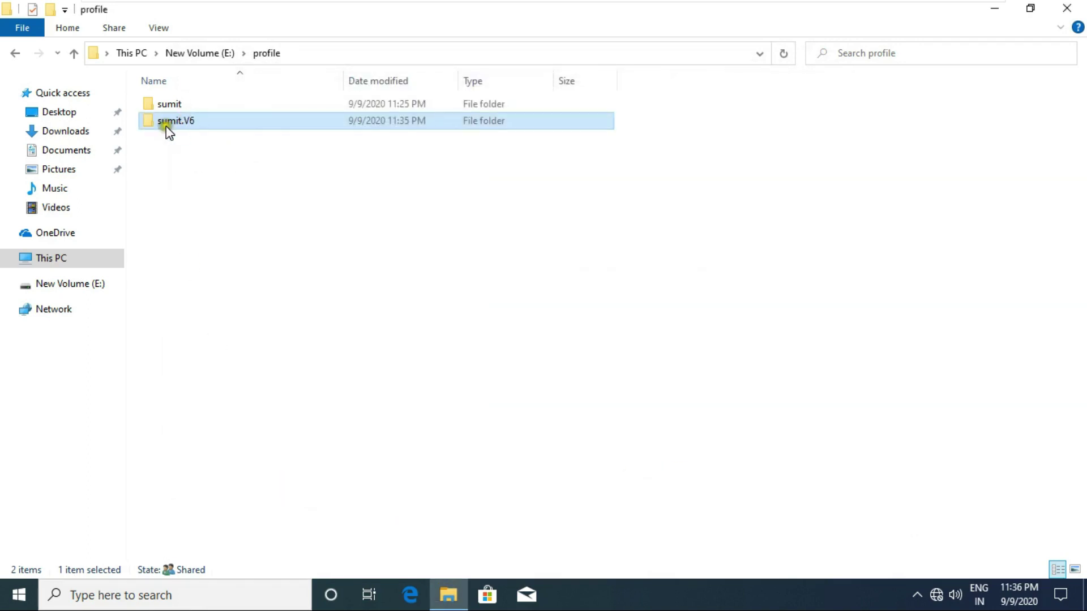
pyautogui.click(206, 161)
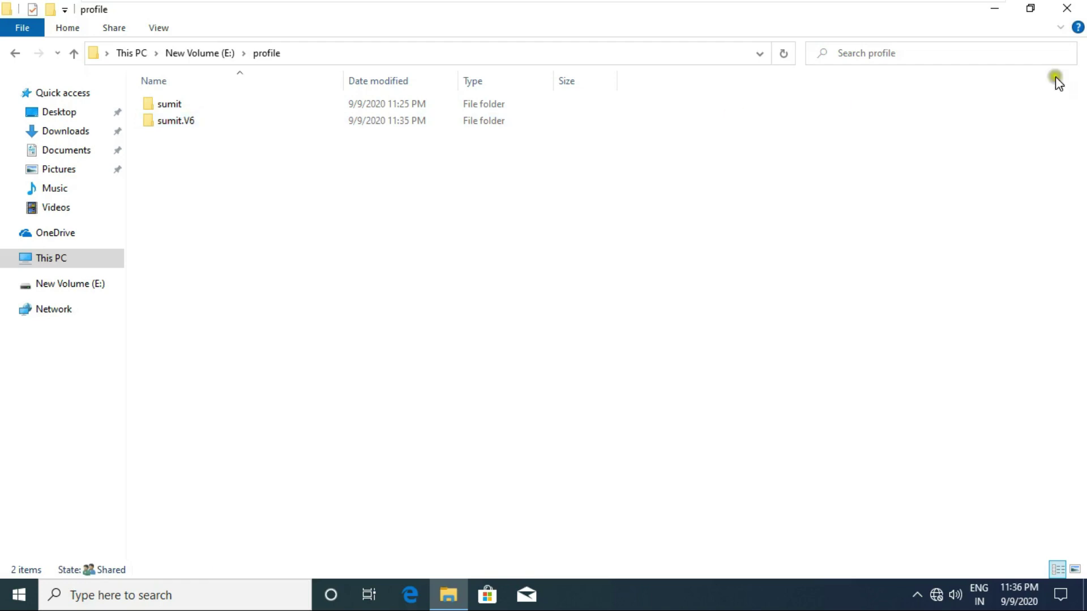
pyautogui.click(1067, 8)
# Refresh the desktop and sign out of the admin account
pyautogui.rightClick(430, 176)
pyautogui.click(462, 222)
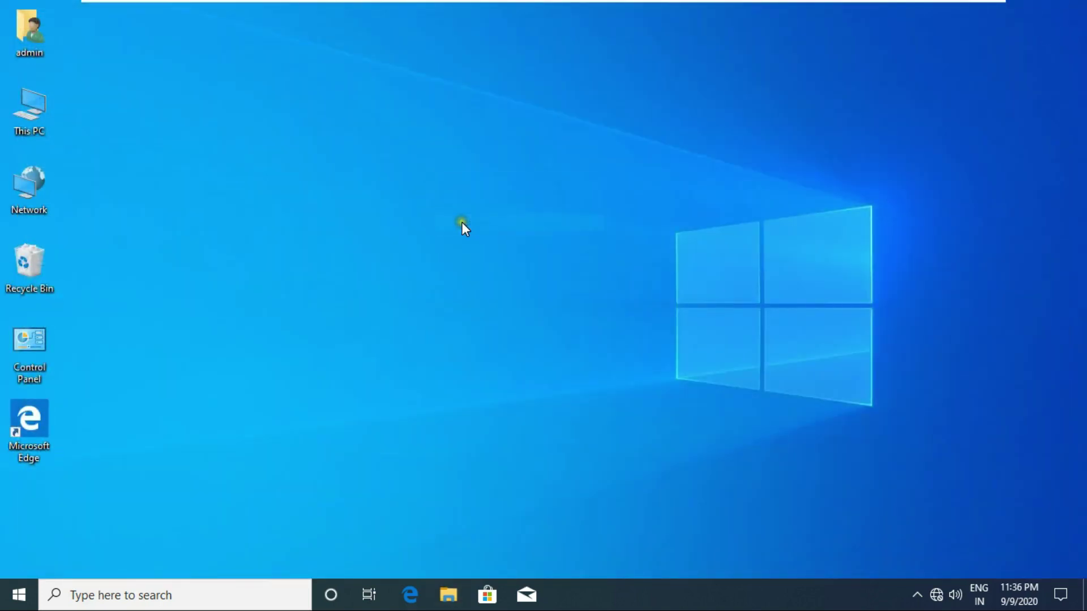
pyautogui.rightClick(16, 594)
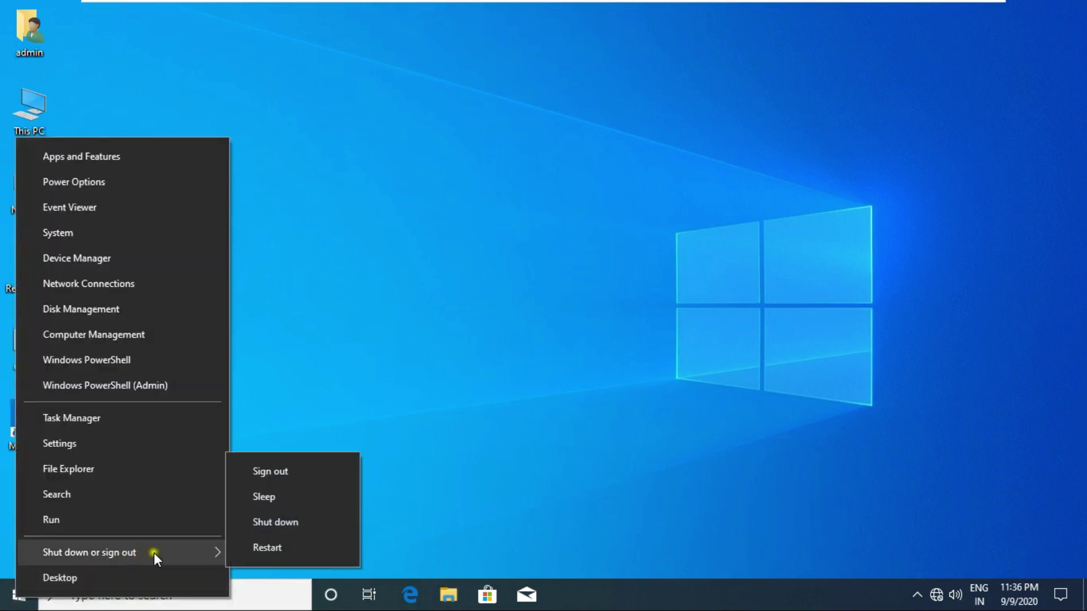
pyautogui.moveTo(202, 545)
pyautogui.click(298, 474)
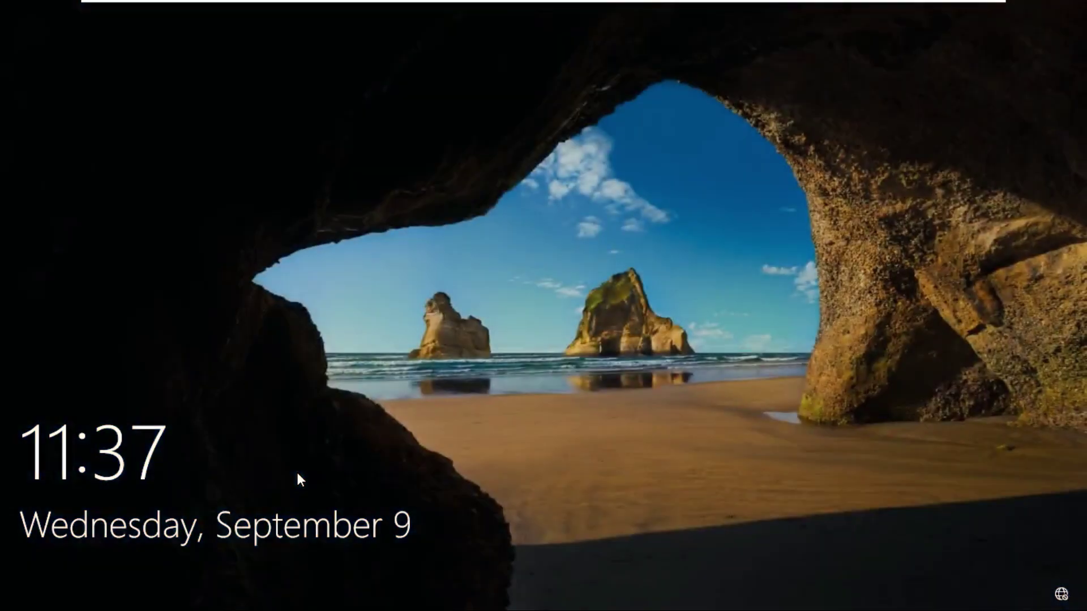
# Sign in to the profile's user account with its password
pyautogui.click(694, 260)
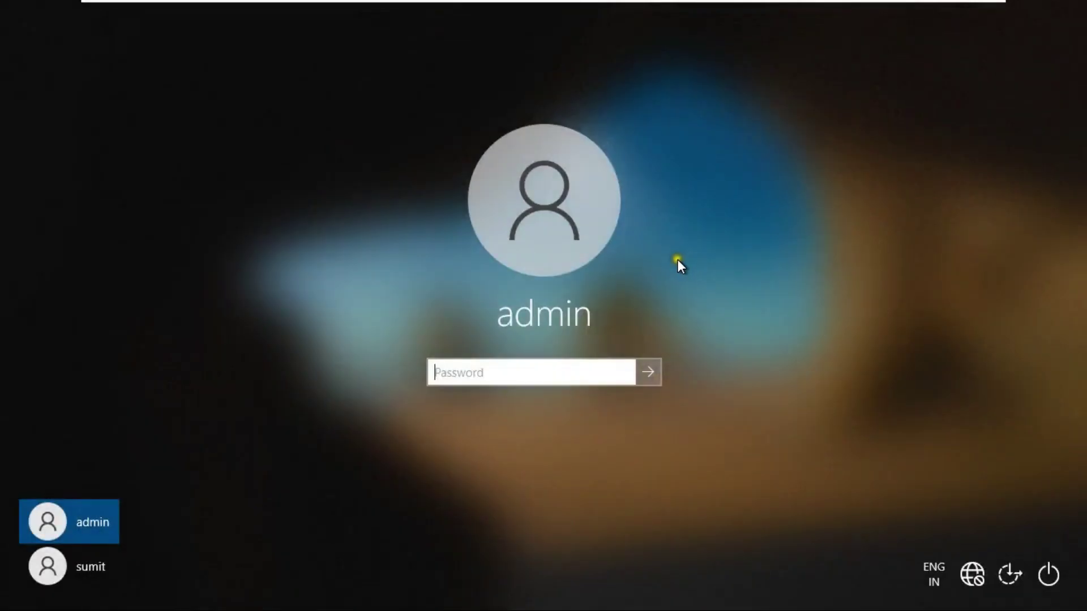
pyautogui.click(96, 561)
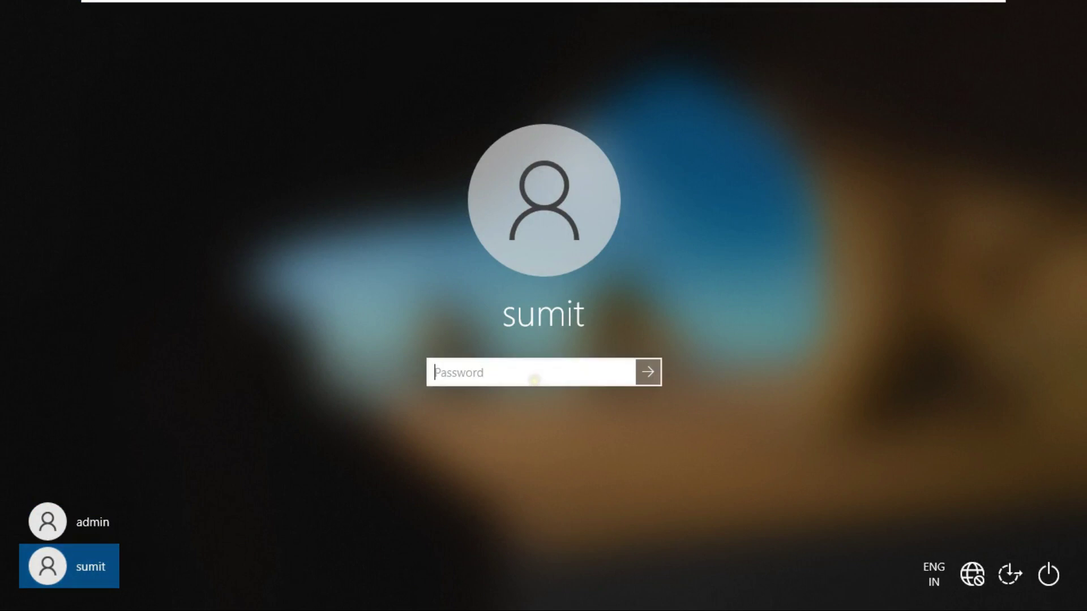
pyautogui.write('s')
pyautogui.press('Return')
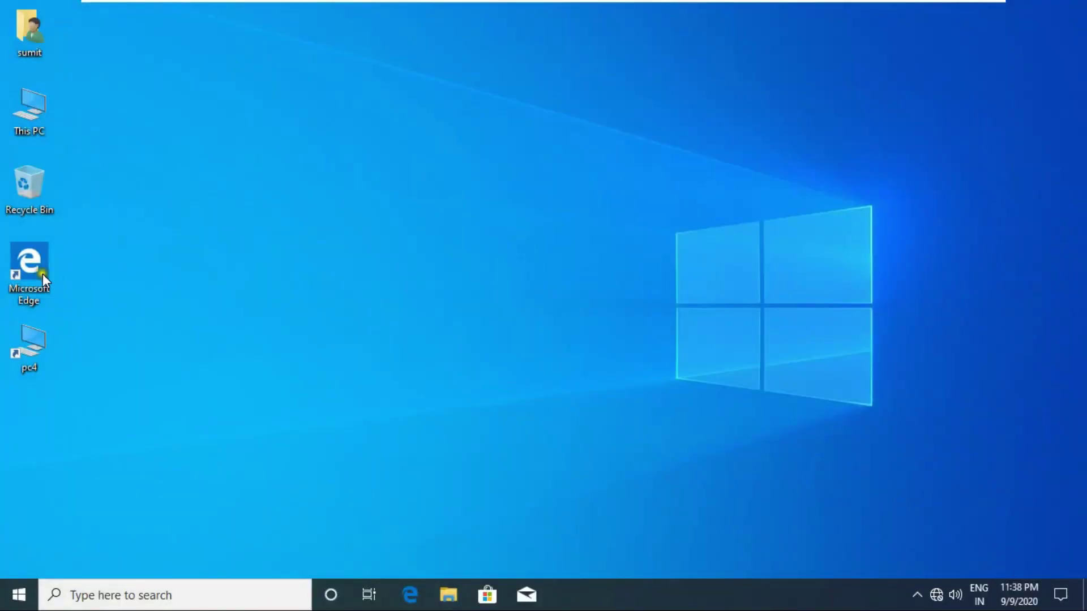
# Run sysdm.cpl from the Run dialog to launch System Properties
pyautogui.rightClick(11, 592)
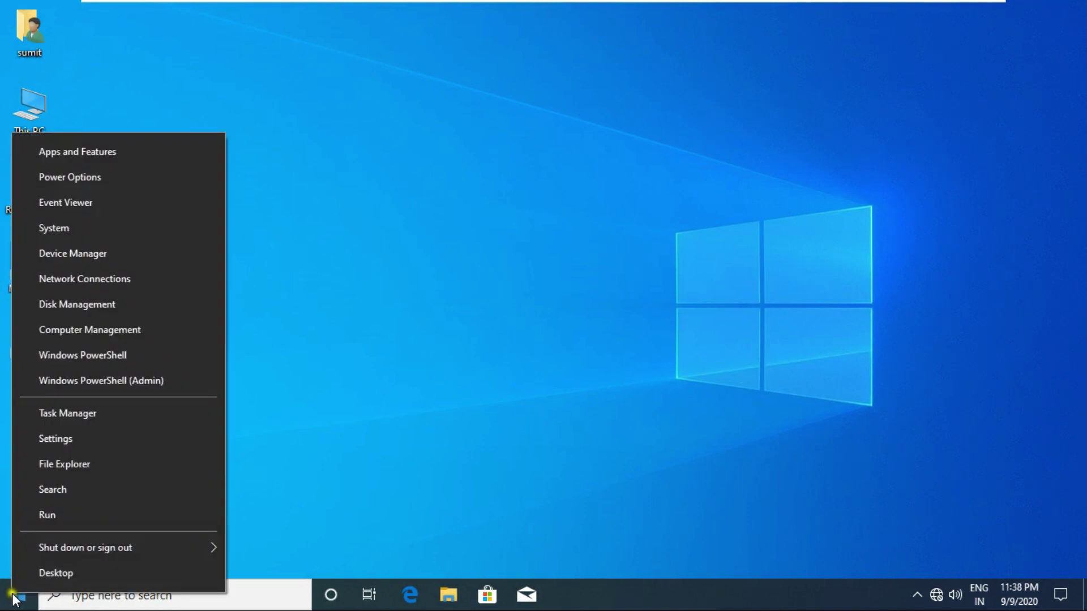
pyautogui.click(67, 511)
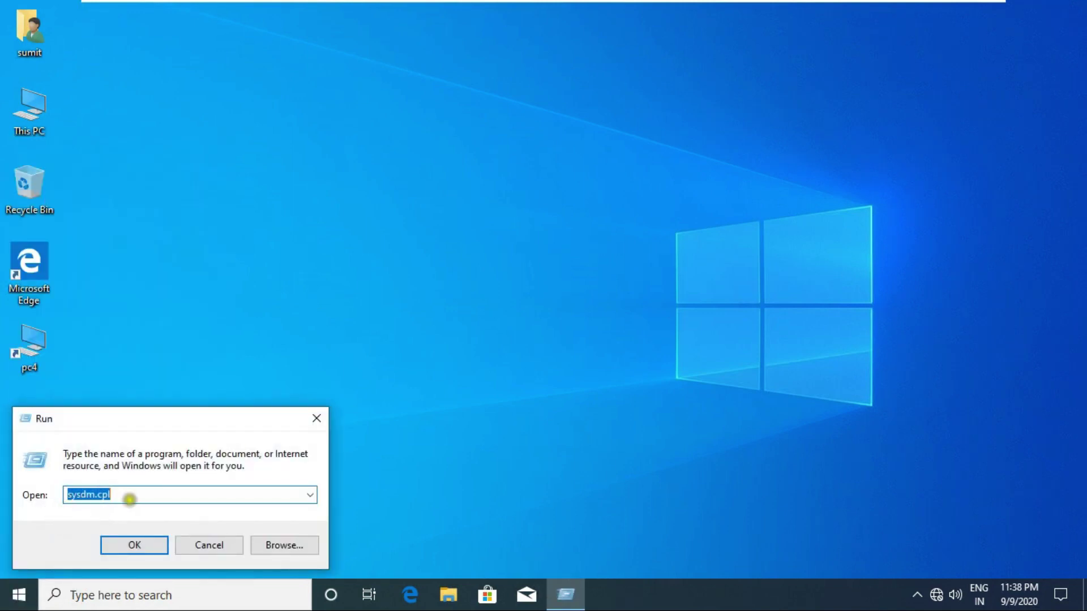
pyautogui.click(130, 499)
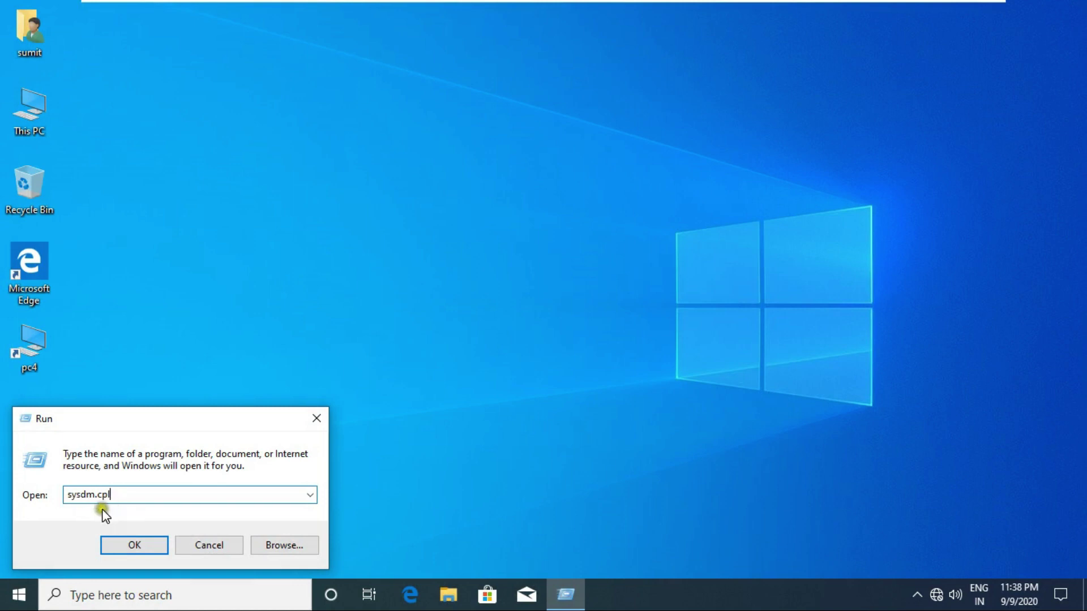
pyautogui.click(140, 544)
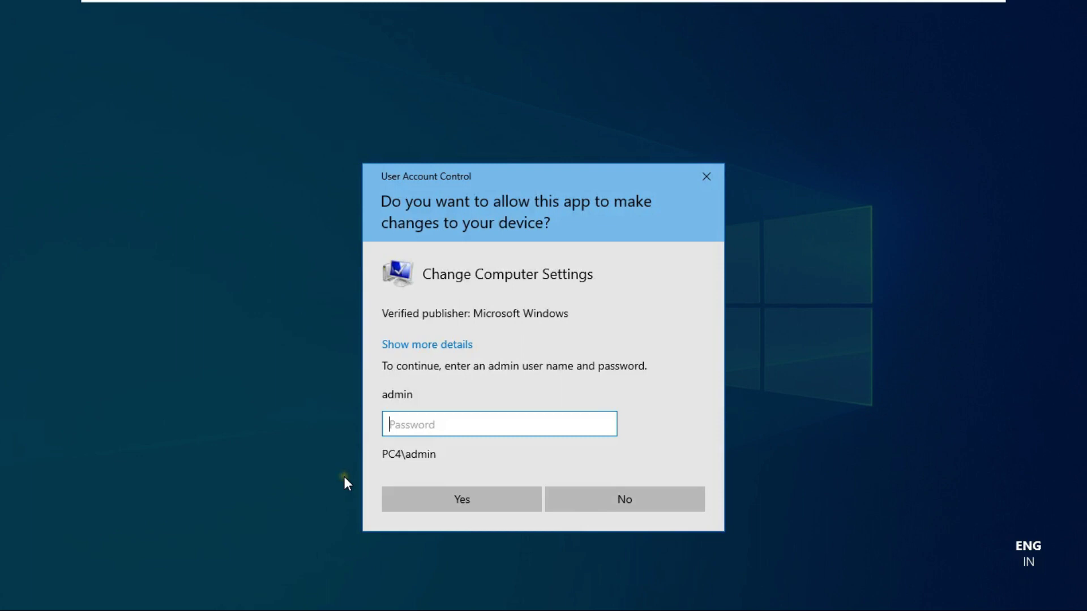
# Approve the elevation prompt with the administrator password
pyautogui.write('•••')
pyautogui.press('BackSpace')
pyautogui.press('BackSpace')
pyautogui.press('BackSpace')
pyautogui.write('•••••••')
pyautogui.press('Return')
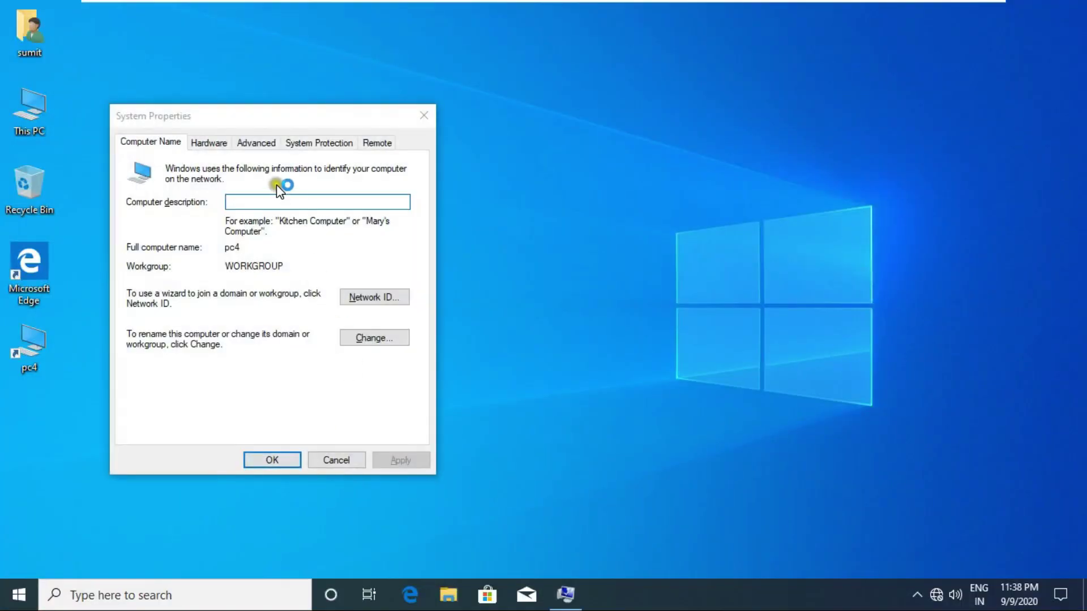
# Open User Profiles from the Advanced tab and confirm PC4\sumit is a 2.98 MB Mandatory profile
pyautogui.click(258, 147)
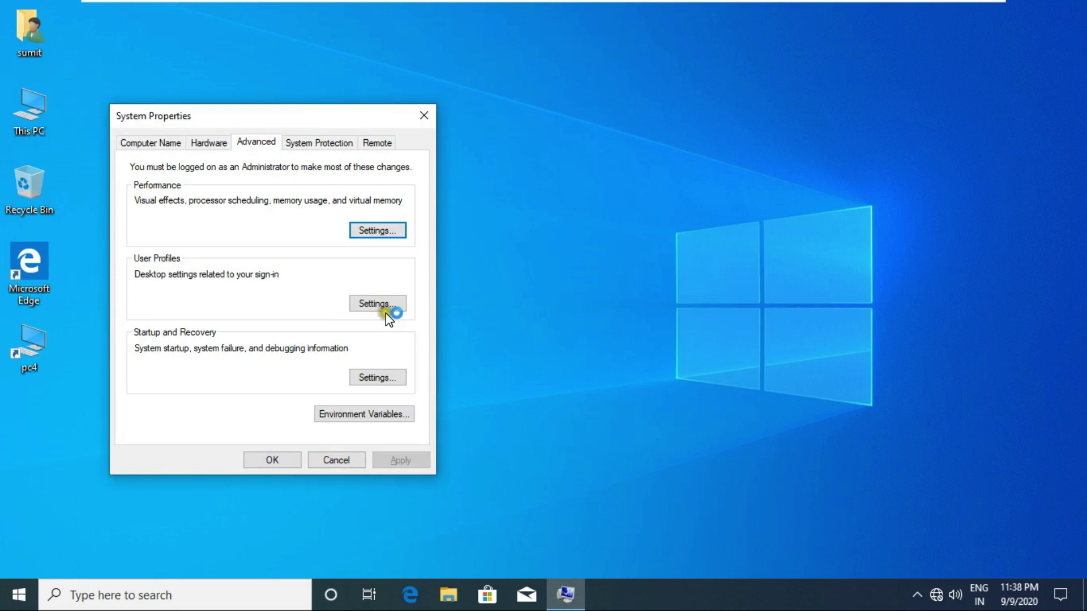
pyautogui.click(386, 313)
pyautogui.click(327, 341)
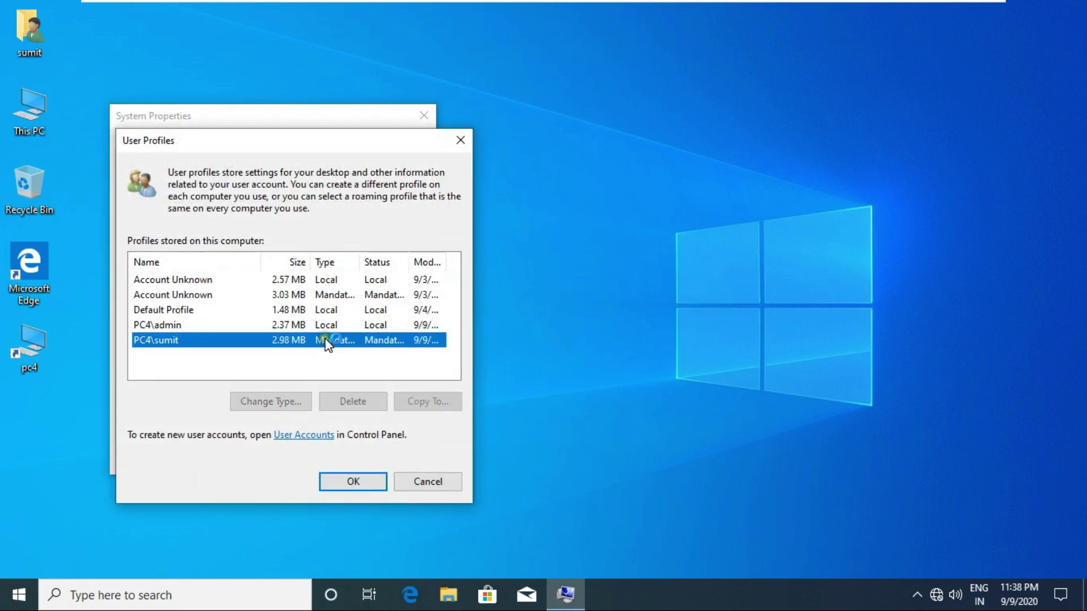
pyautogui.moveTo(360, 258); pyautogui.dragTo(386, 261)
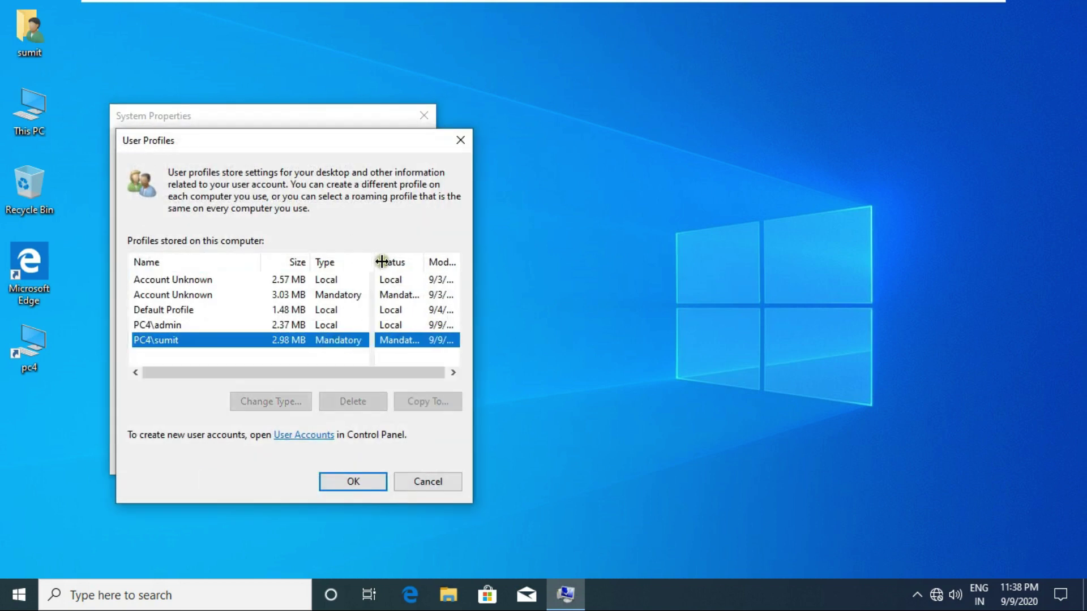
pyautogui.click(354, 342)
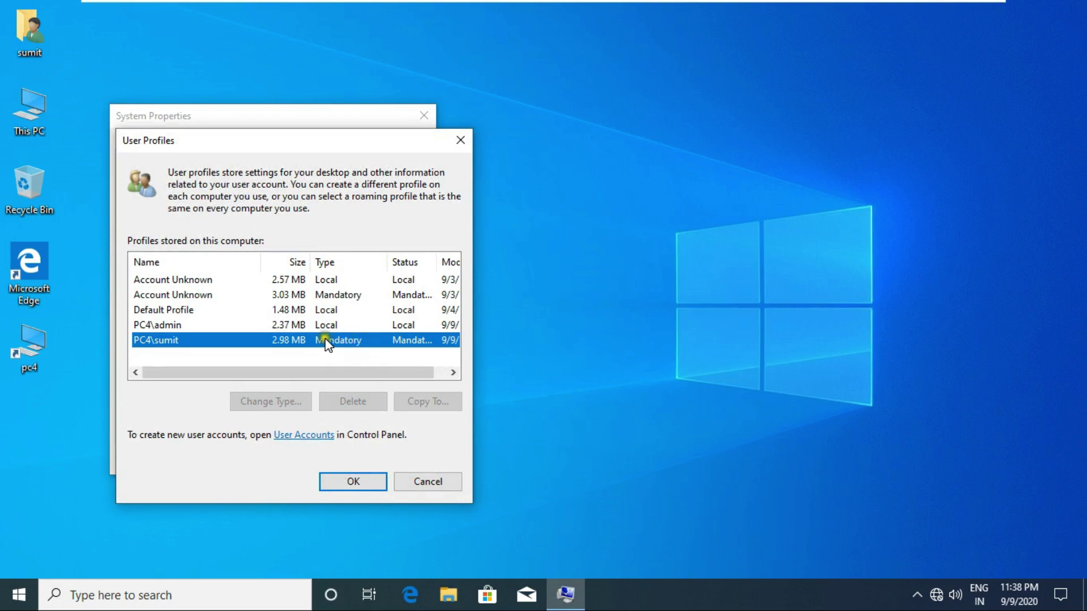